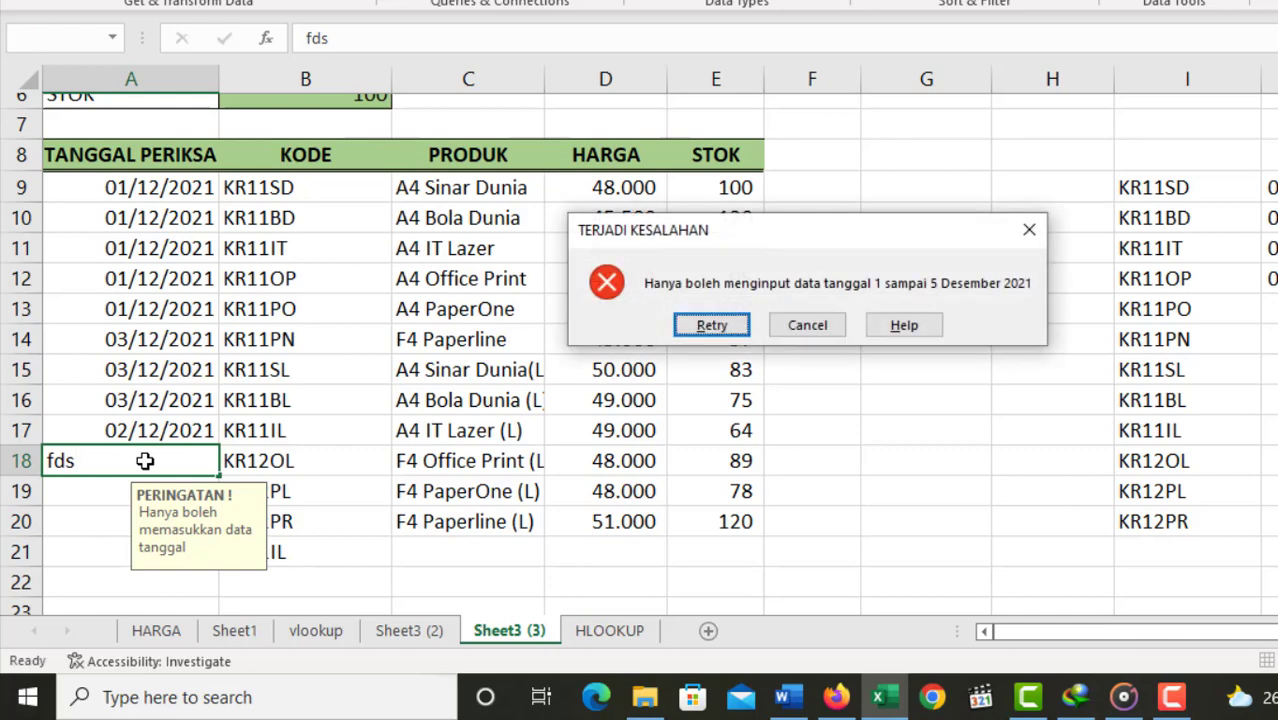
Step: Cancel the rejected text entry in cell A18
left_click_drag(755, 265, 512, 372)
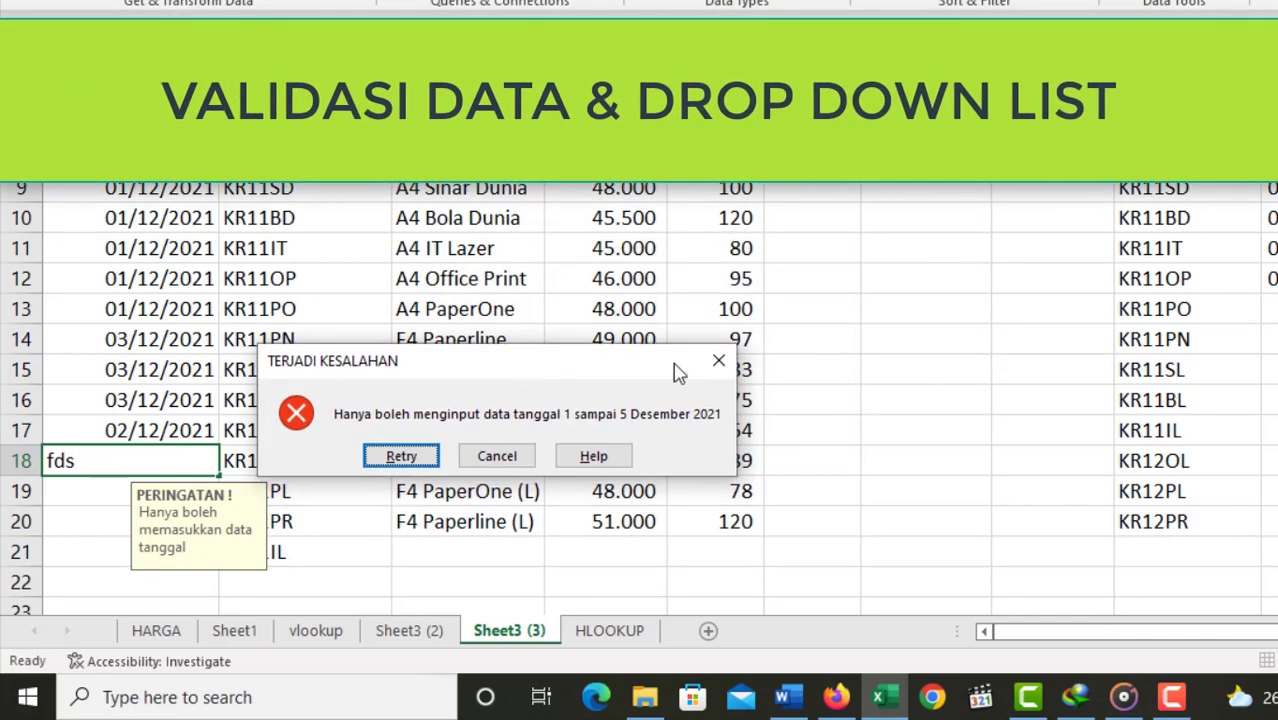
left_click(497, 456)
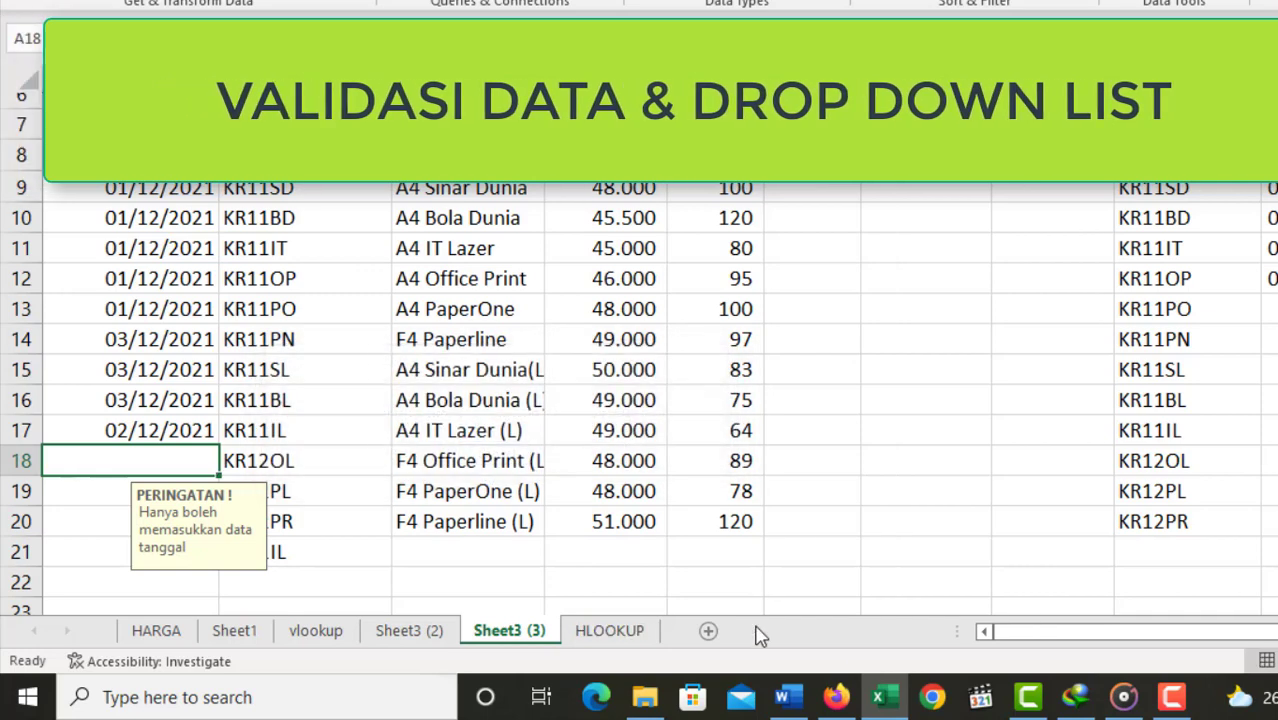
Step: Choose KR11SL in cell B20 and KR11BL in cell B19 from their drop-down lists
left_click(315, 520)
scroll(315, 520, "down", 2)
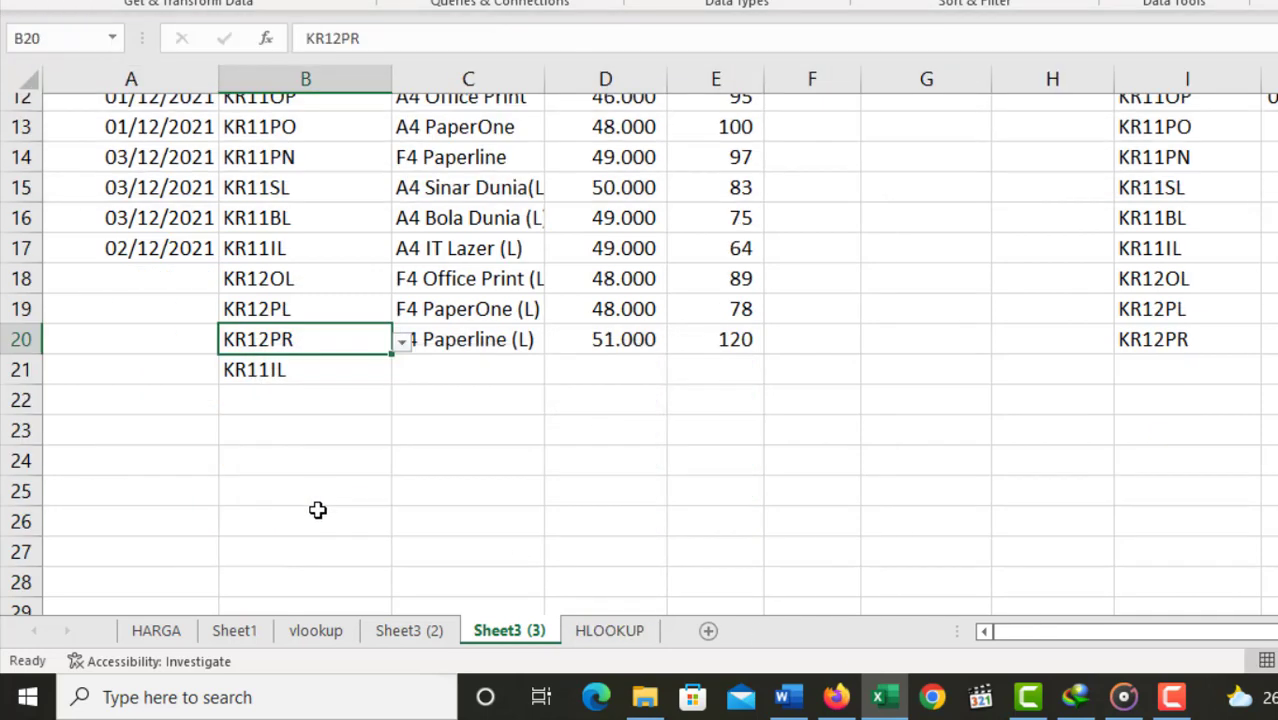
left_click(402, 340)
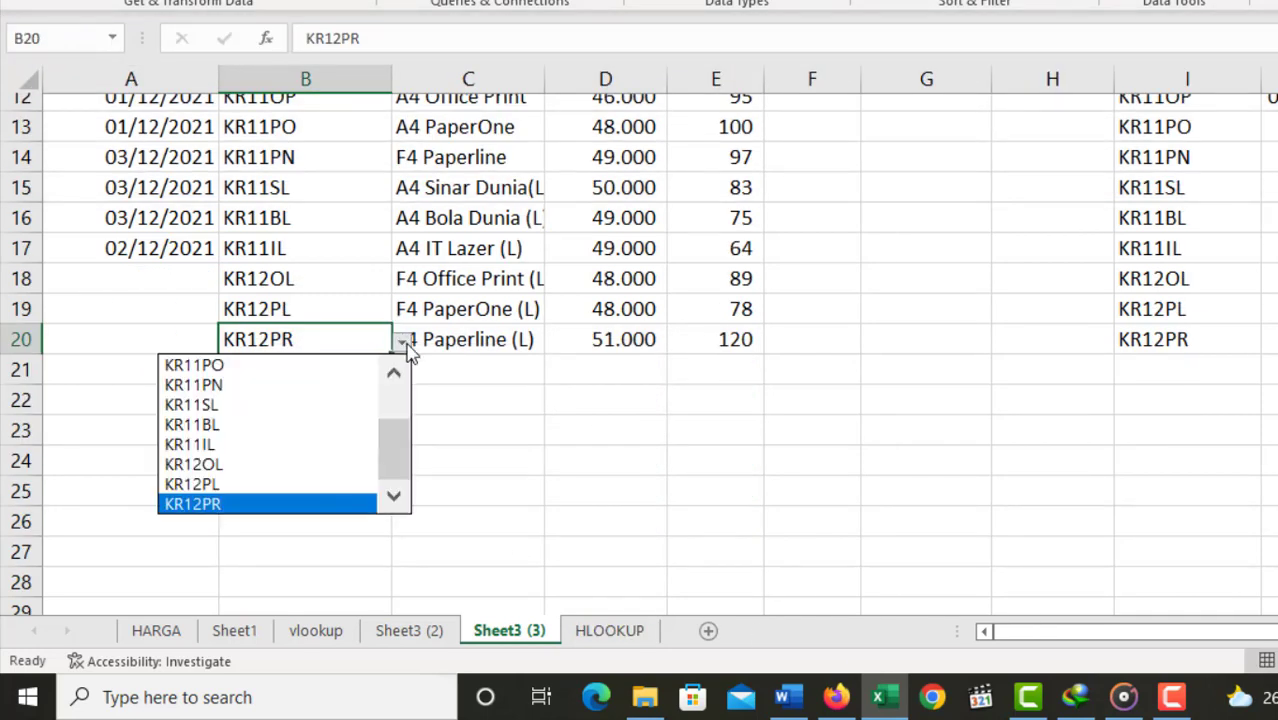
left_click(351, 405)
left_click(355, 318)
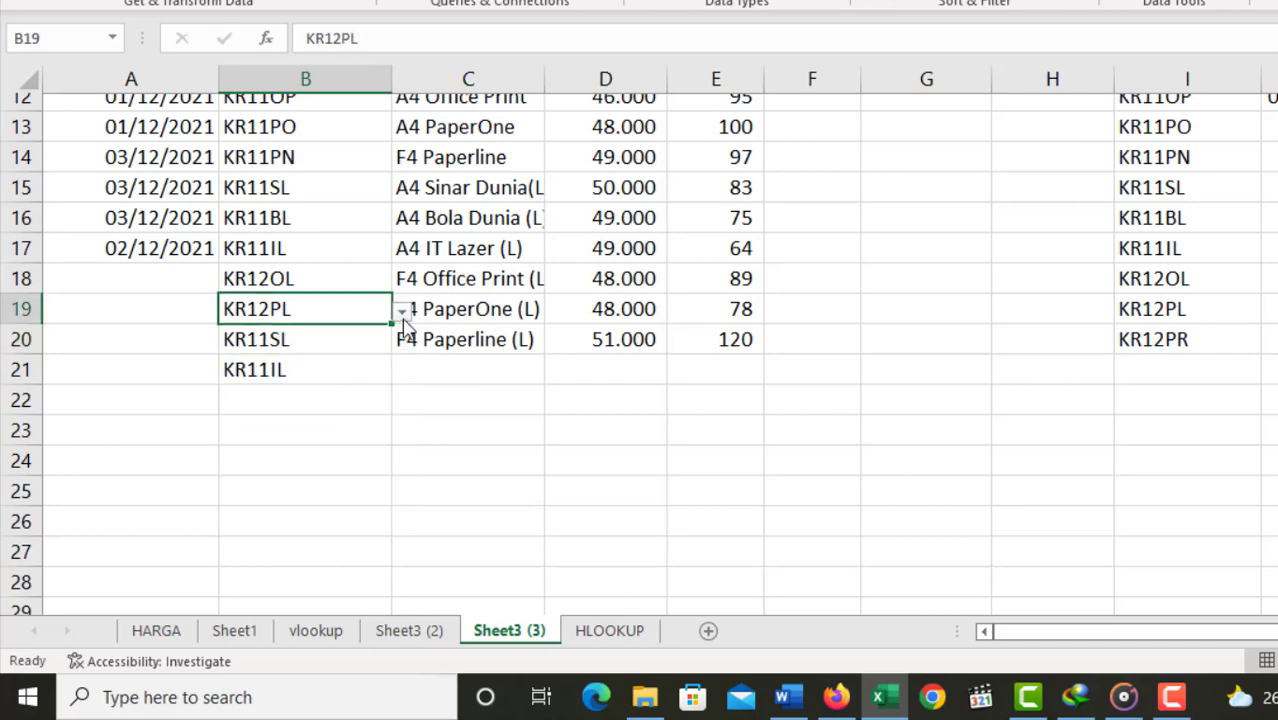
left_click(401, 312)
left_click(337, 396)
Step: Choose a product code for the empty cell B22 from its drop-down list
left_click(337, 398)
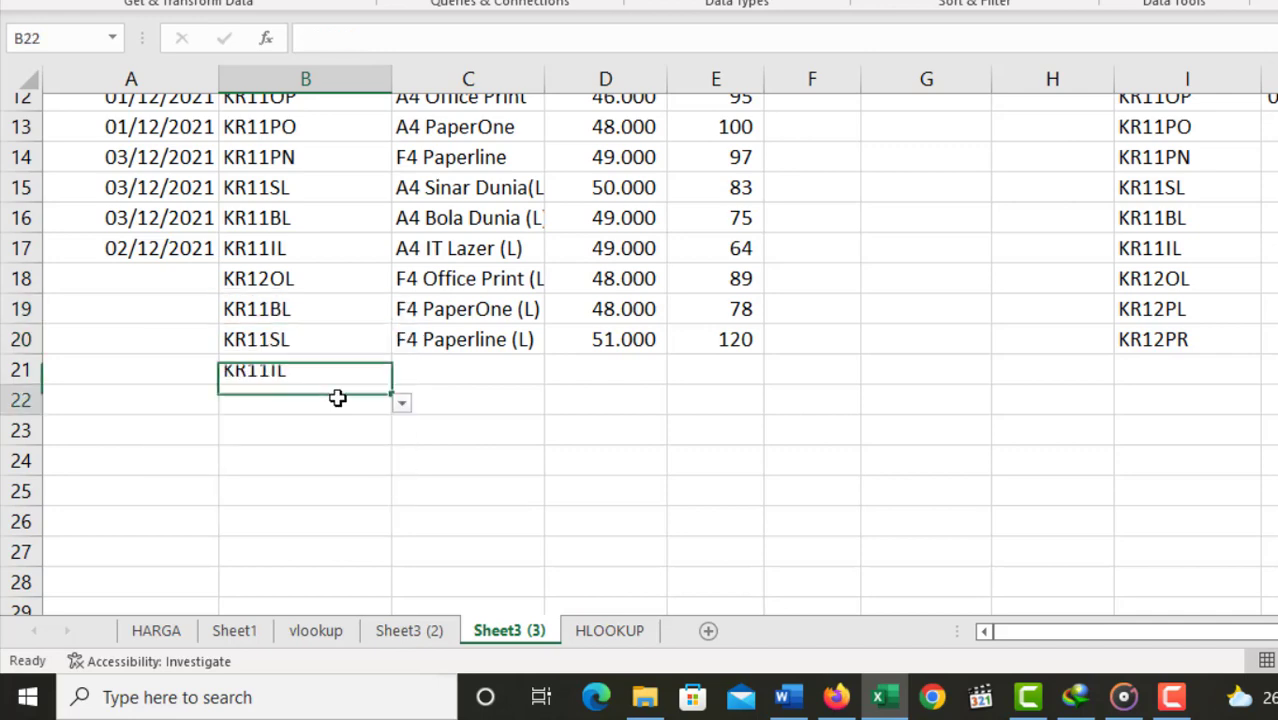
left_click(401, 402)
left_click(305, 487)
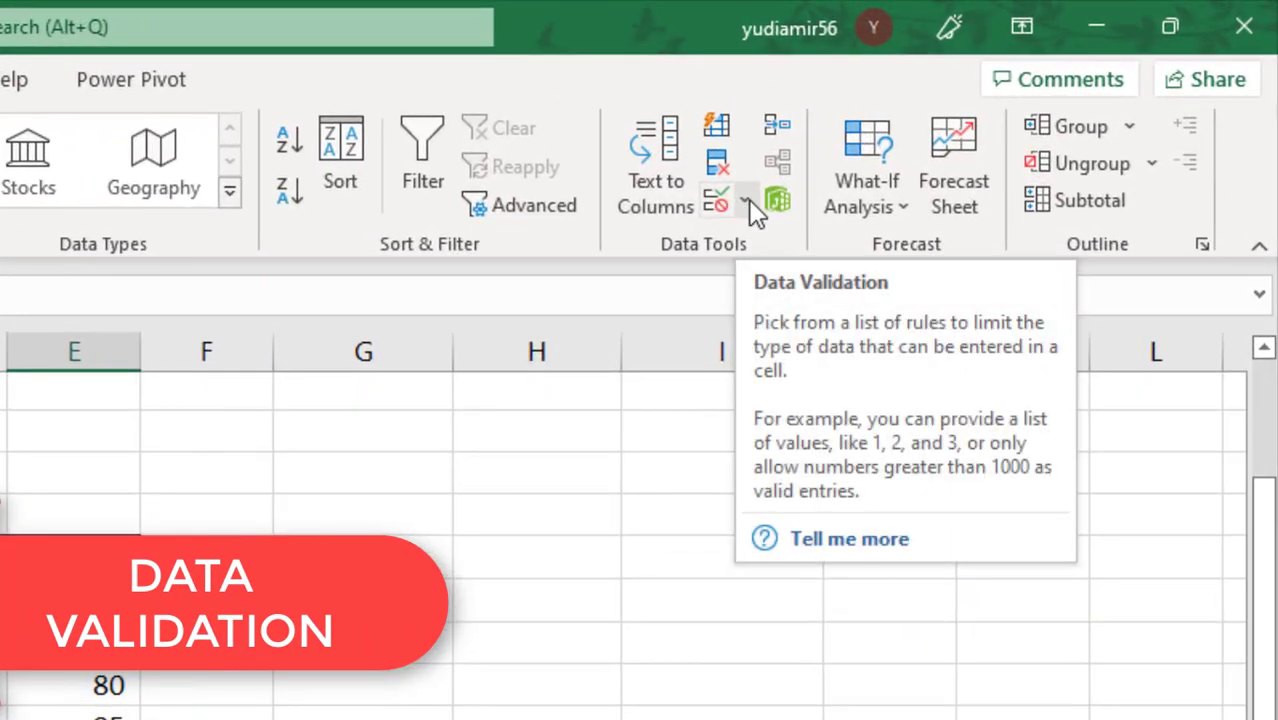
Step: Examine the Data Validation settings and allowed data types for the empty STOK cell E21, then leave without applying anything
left_click(746, 200)
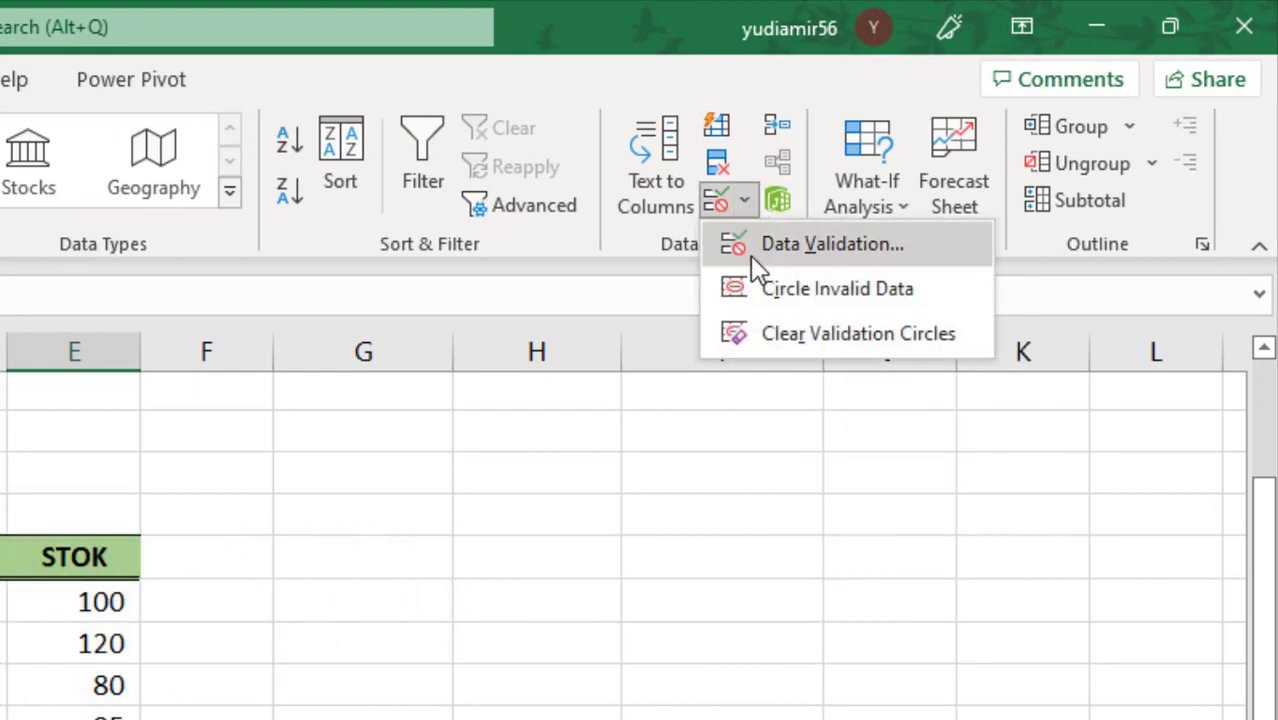
left_click(893, 248)
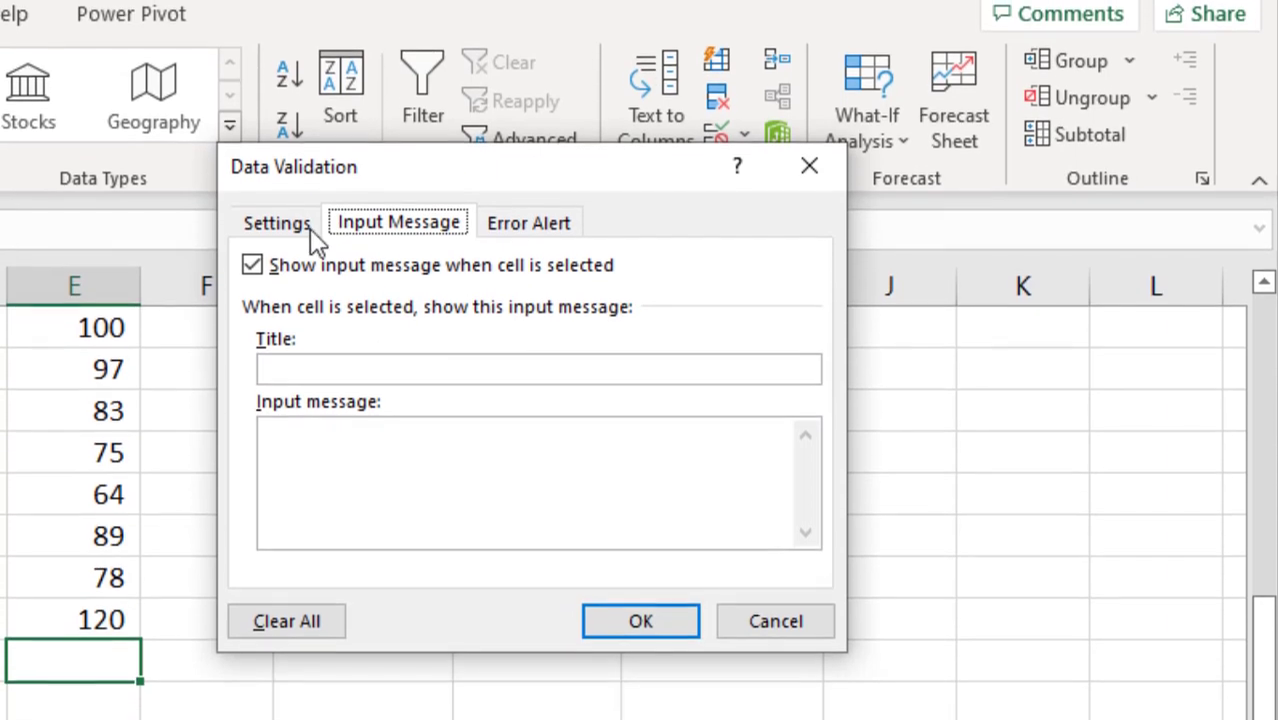
left_click(303, 293)
left_click(295, 620)
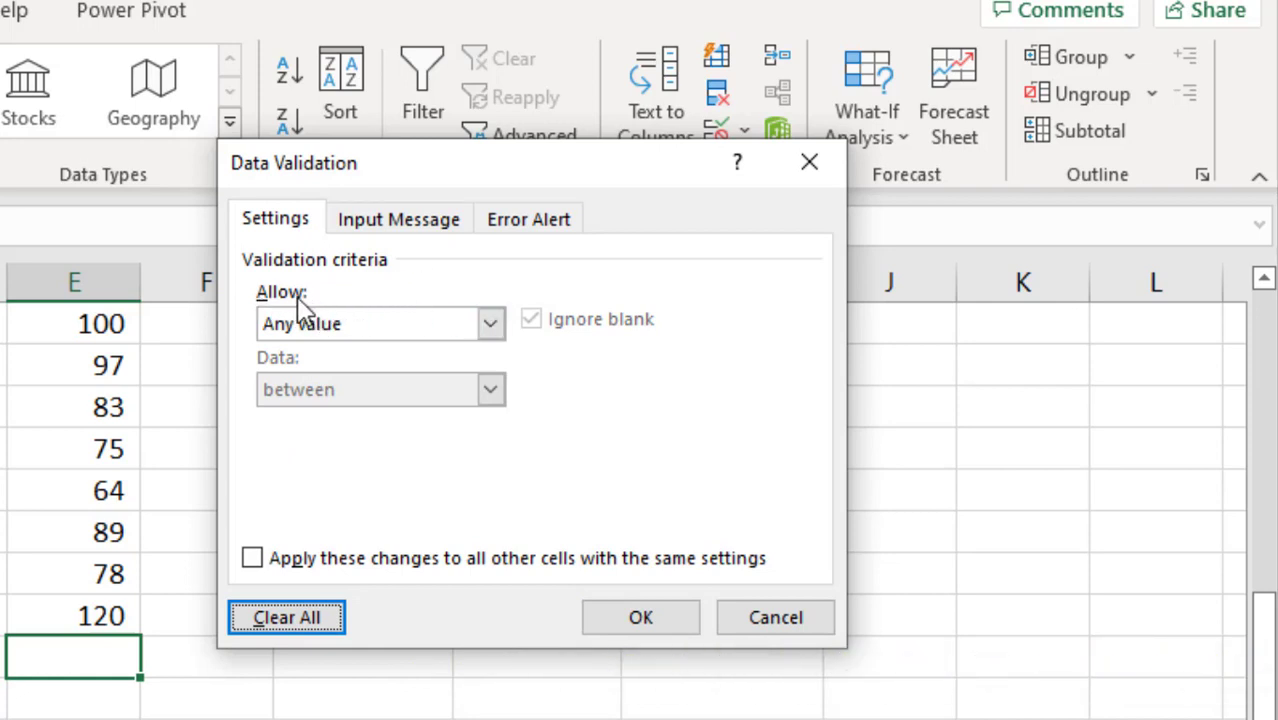
left_click(491, 332)
left_click(494, 334)
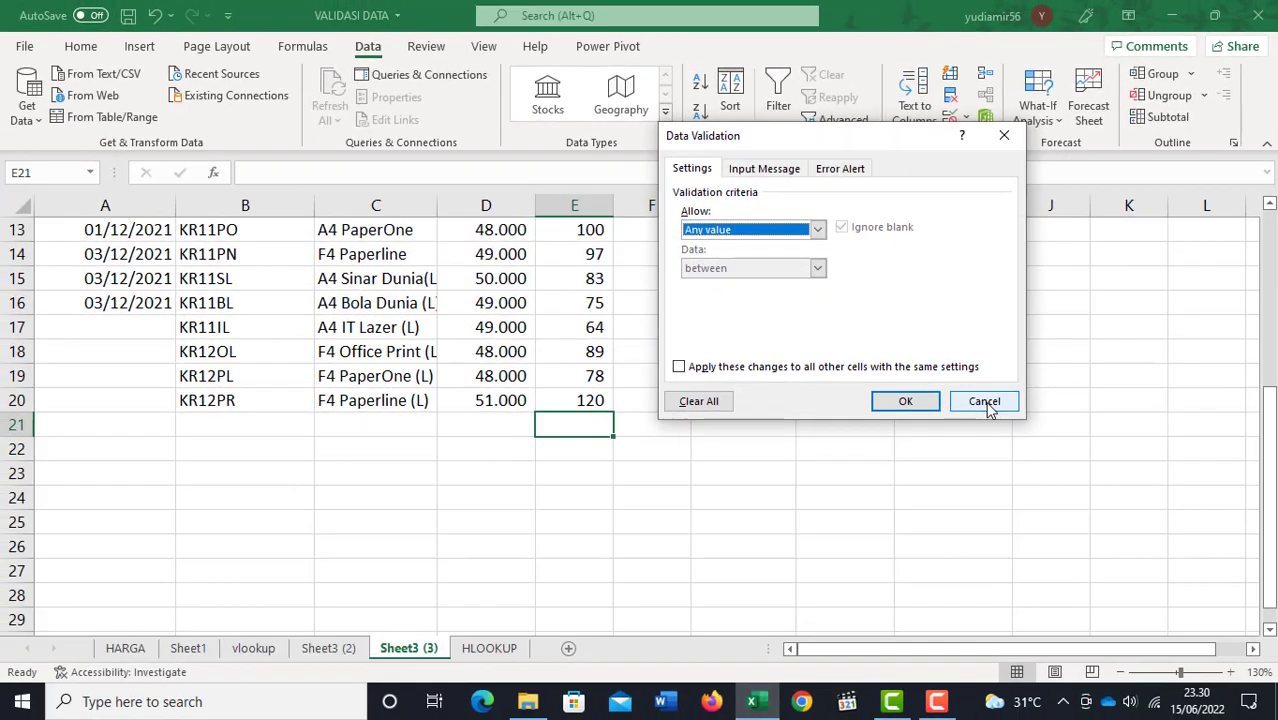
left_click(775, 617)
Step: Review the KODE lookup cell B3 and the existing STOK values in E9:E20
scroll(814, 433, "up", 4)
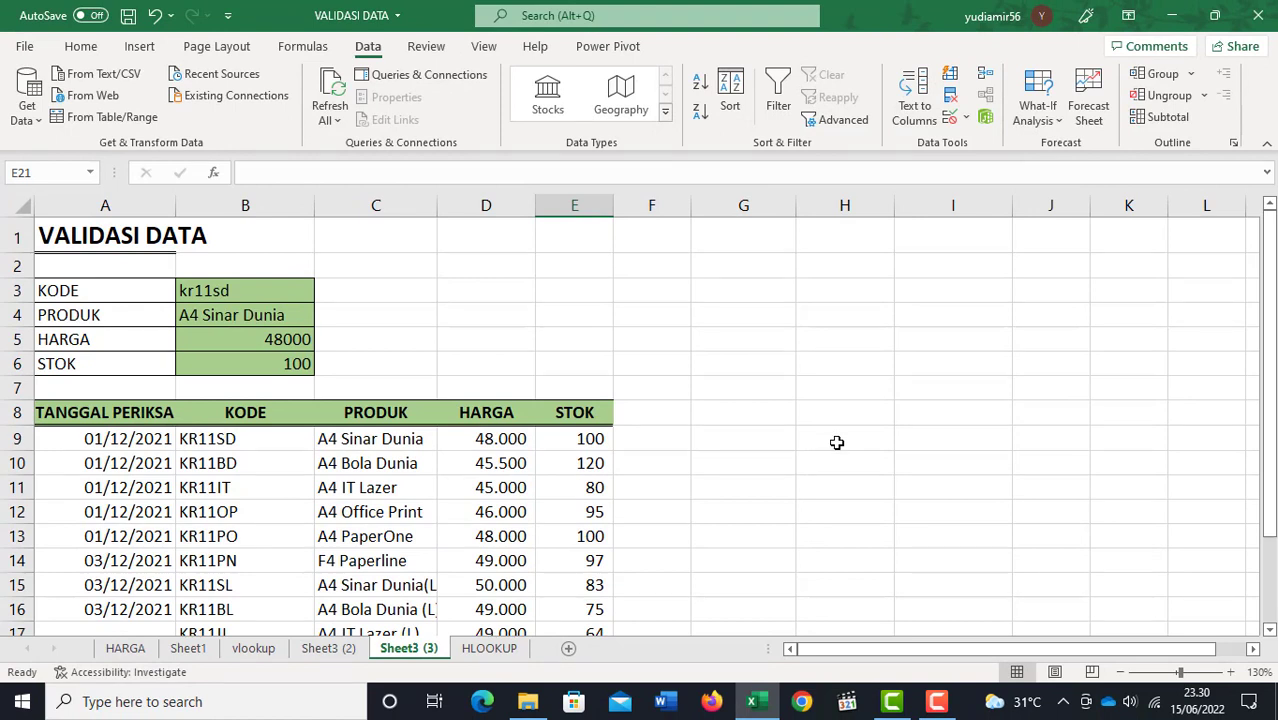
left_click(268, 291)
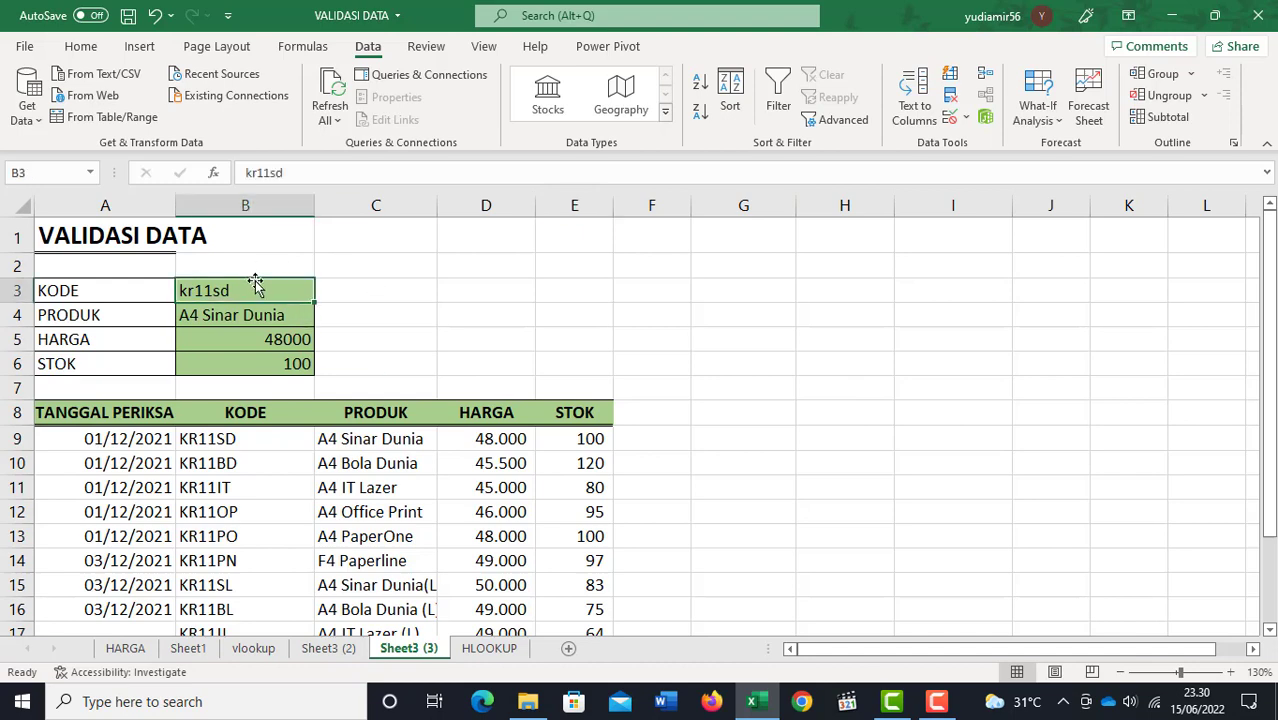
scroll(268, 288, "down", 2)
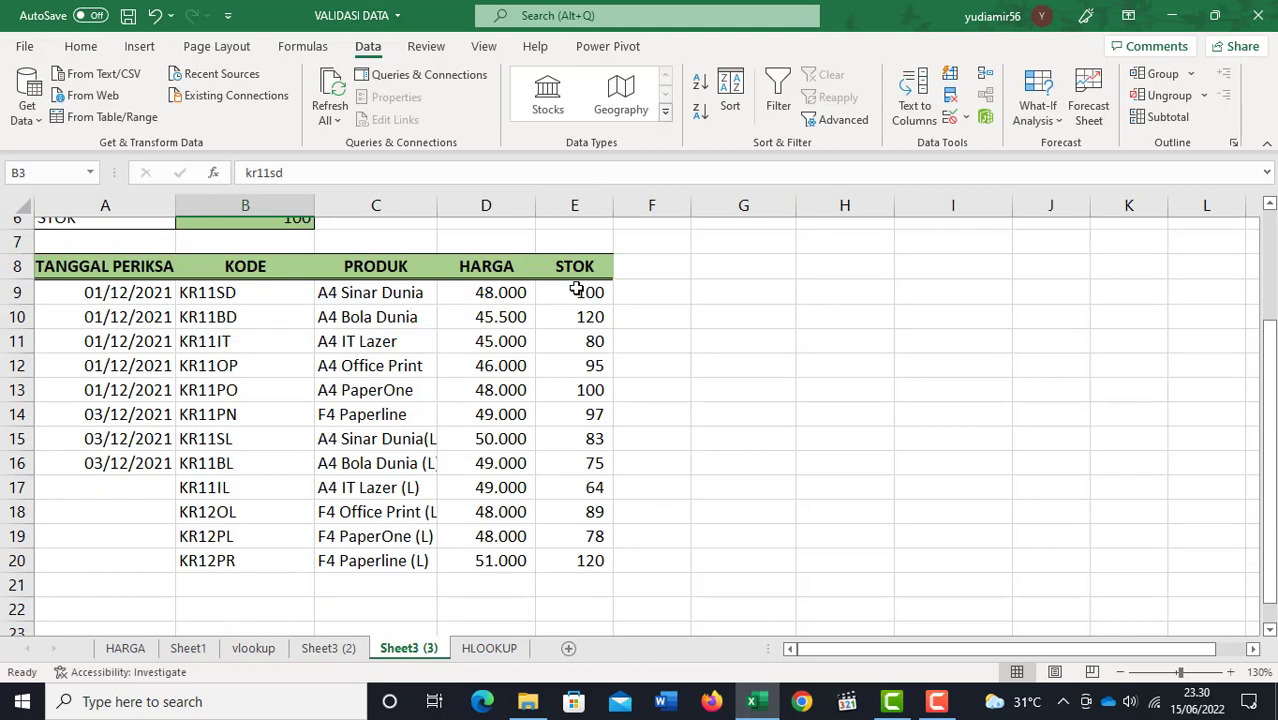
left_click_drag(576, 289, 585, 556)
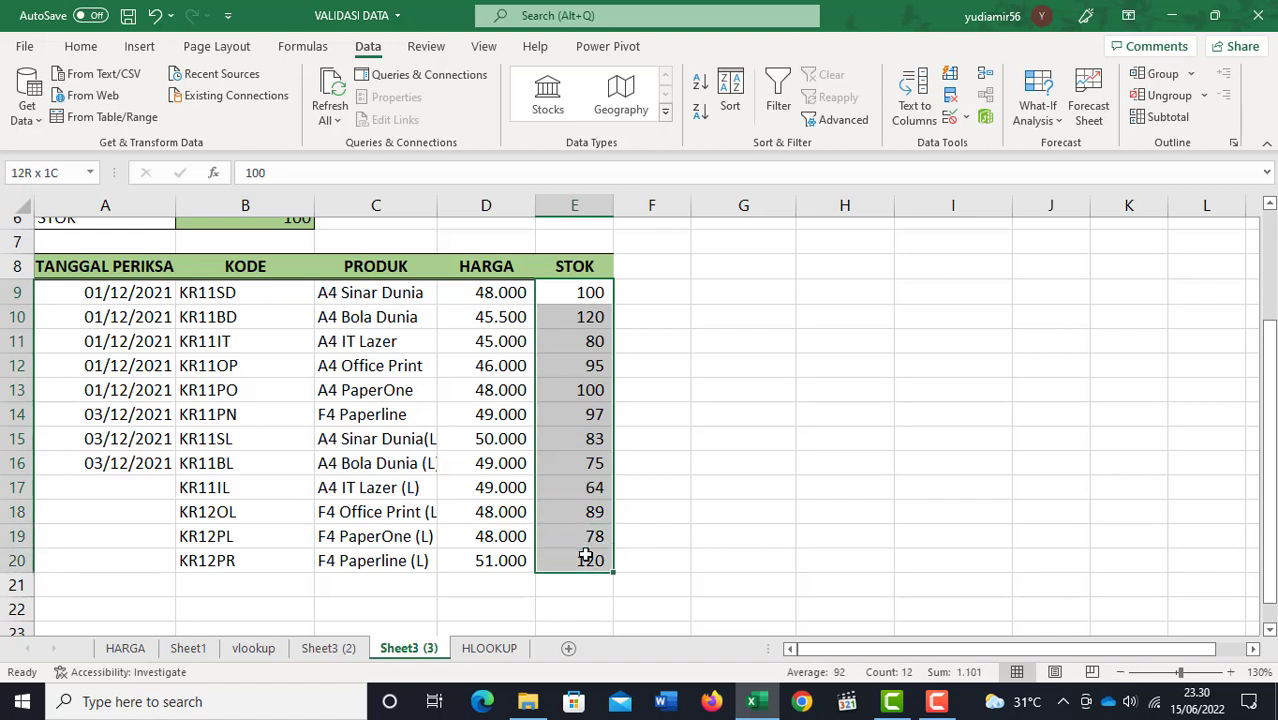
left_click_drag(583, 293, 811, 293)
left_click(587, 341)
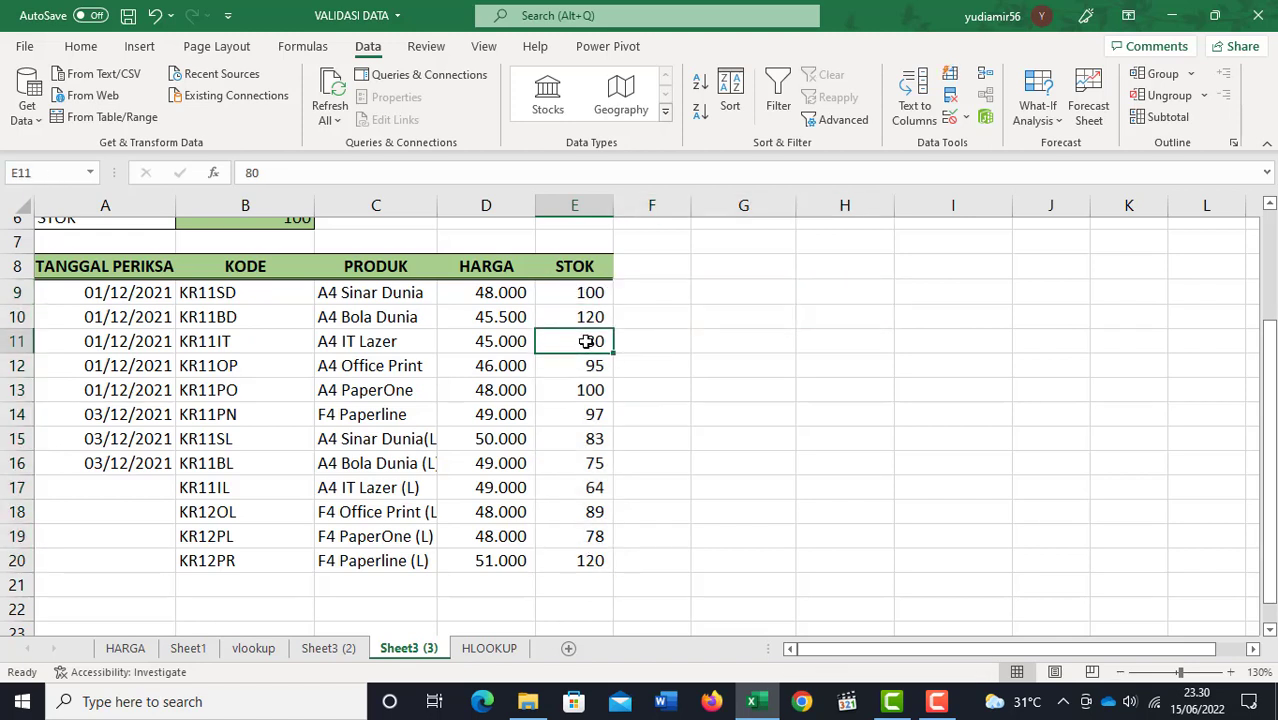
Step: Open Data Validation for the empty STOK cells E21:E24 and clear their existing rule
scroll(590, 338, "down", 2)
left_click_drag(573, 438, 577, 500)
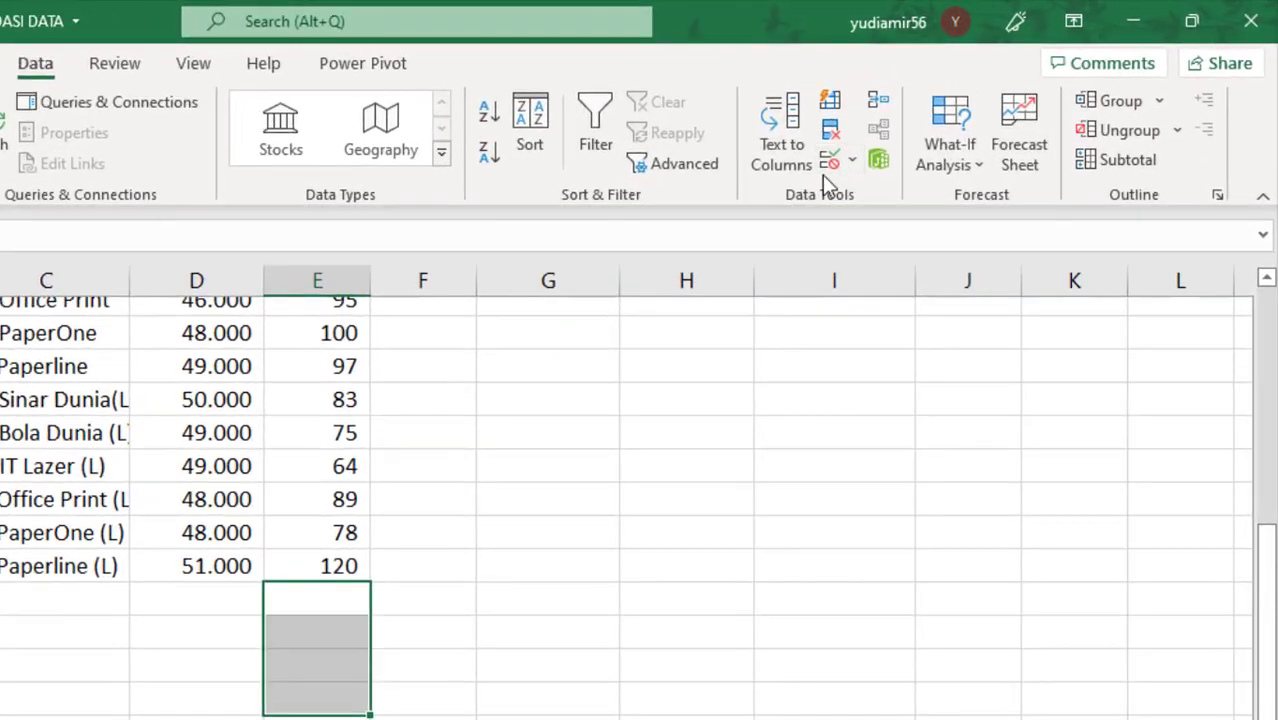
left_click(830, 166)
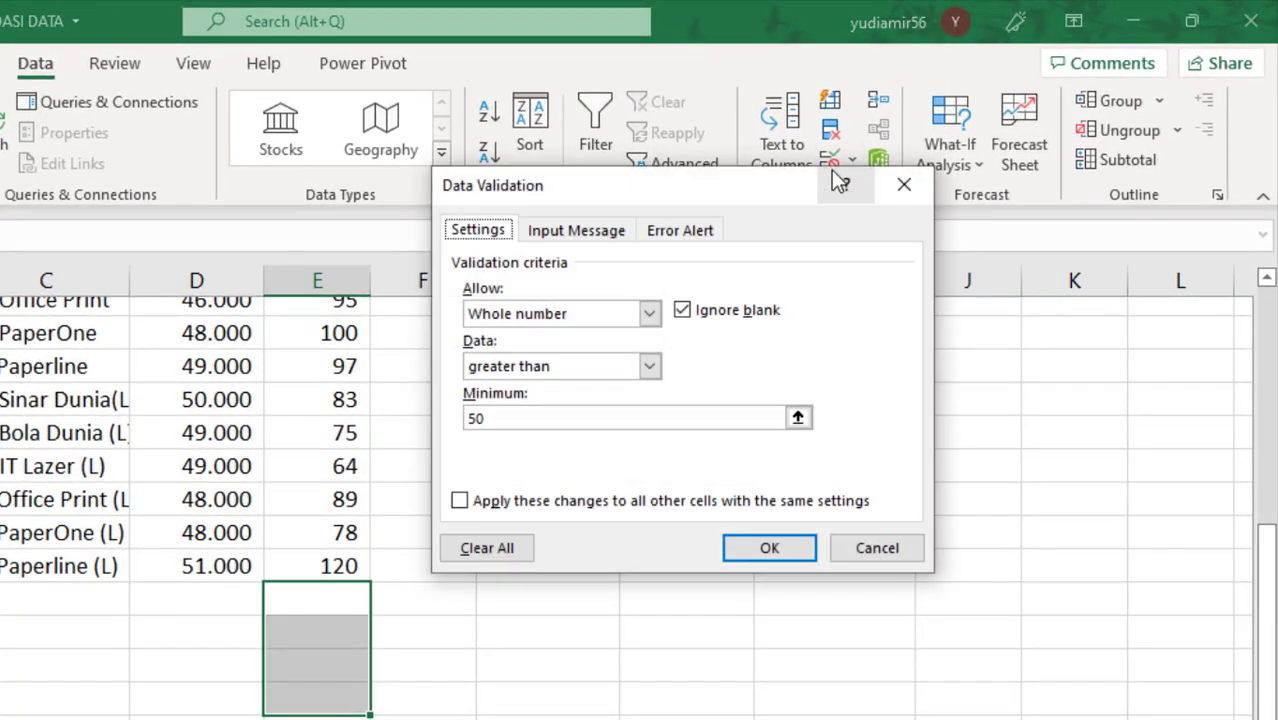
left_click(481, 547)
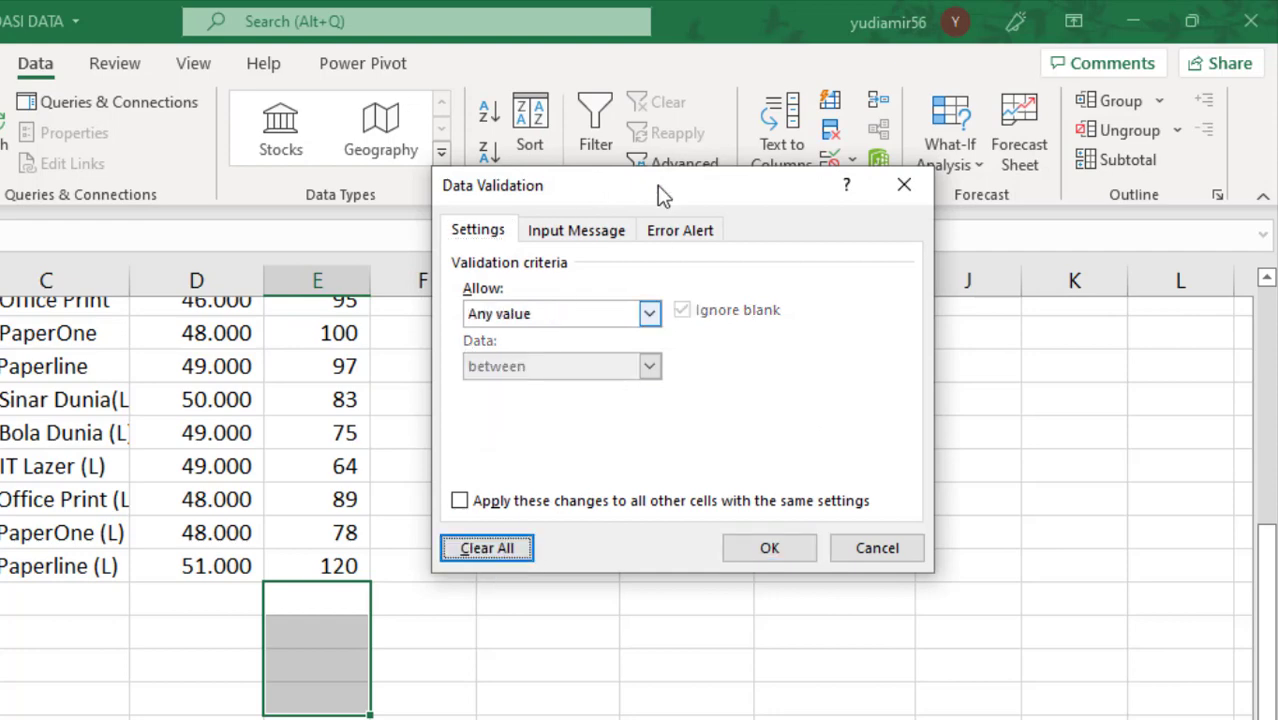
left_click_drag(650, 190, 694, 190)
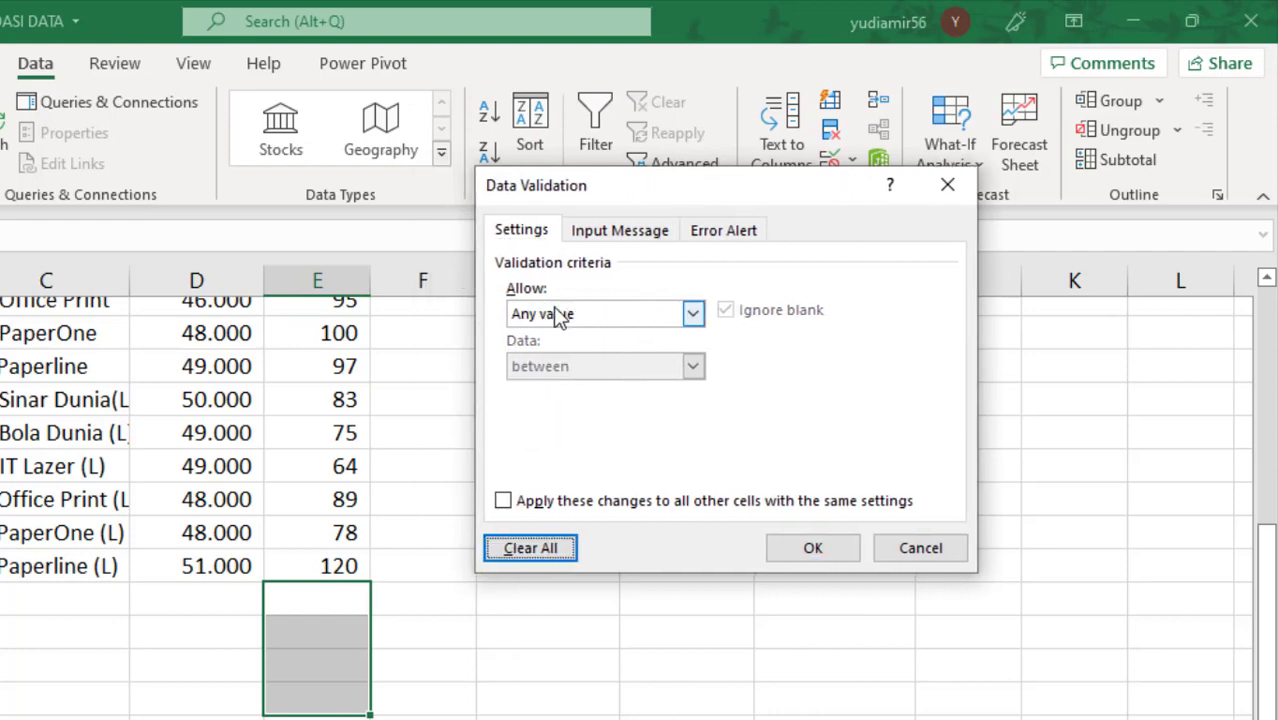
Step: Set the validation criteria to allow a Whole number, keeping the "between" comparison after reviewing the other conditions
left_click(693, 315)
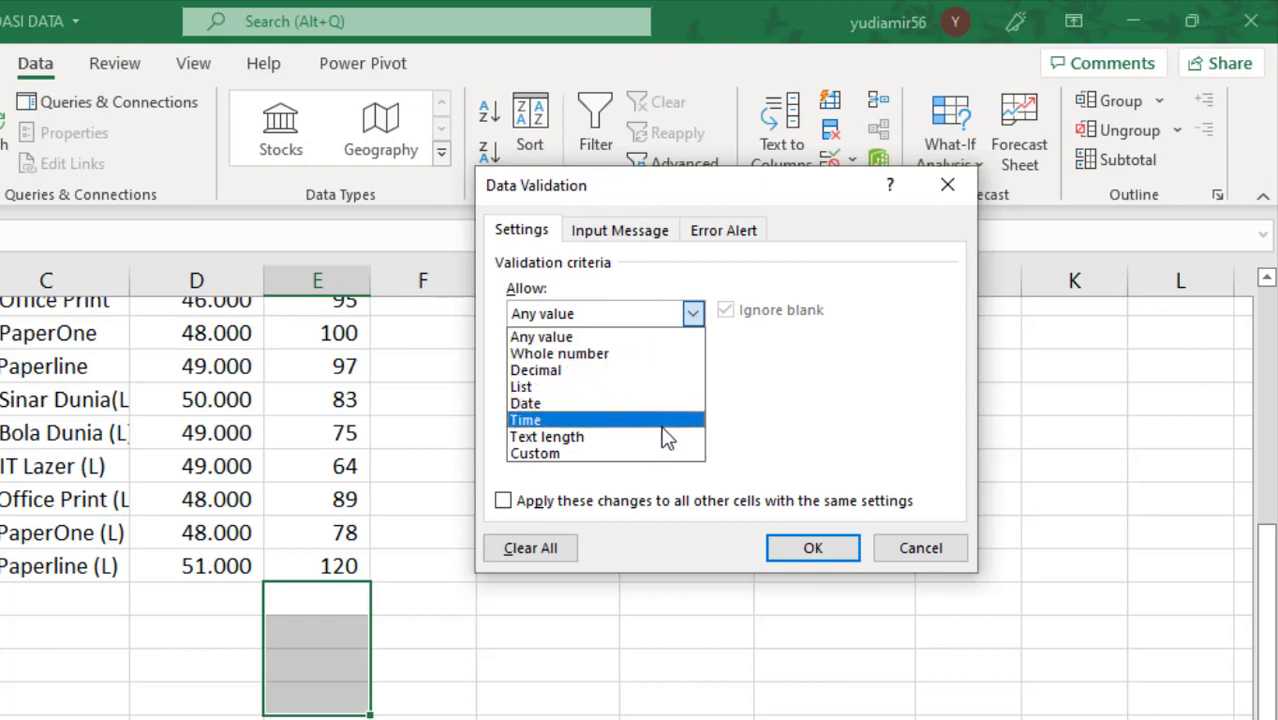
left_click(654, 358)
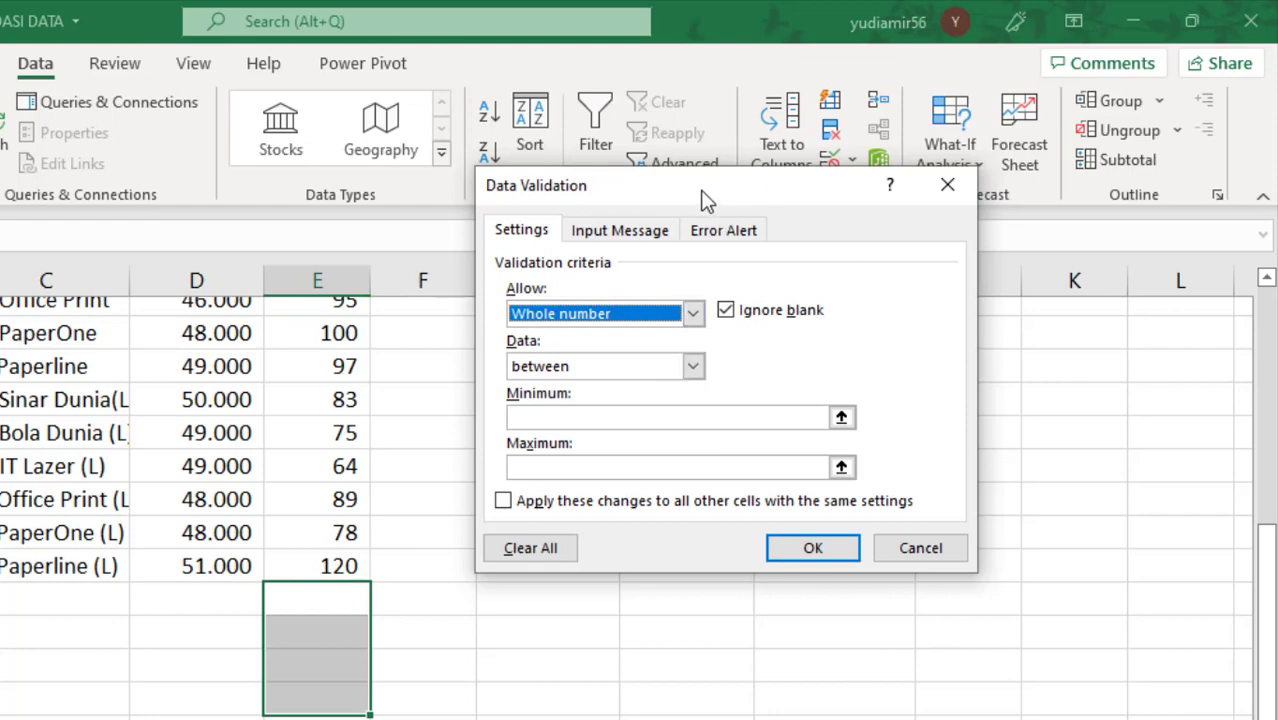
left_click_drag(705, 197, 741, 197)
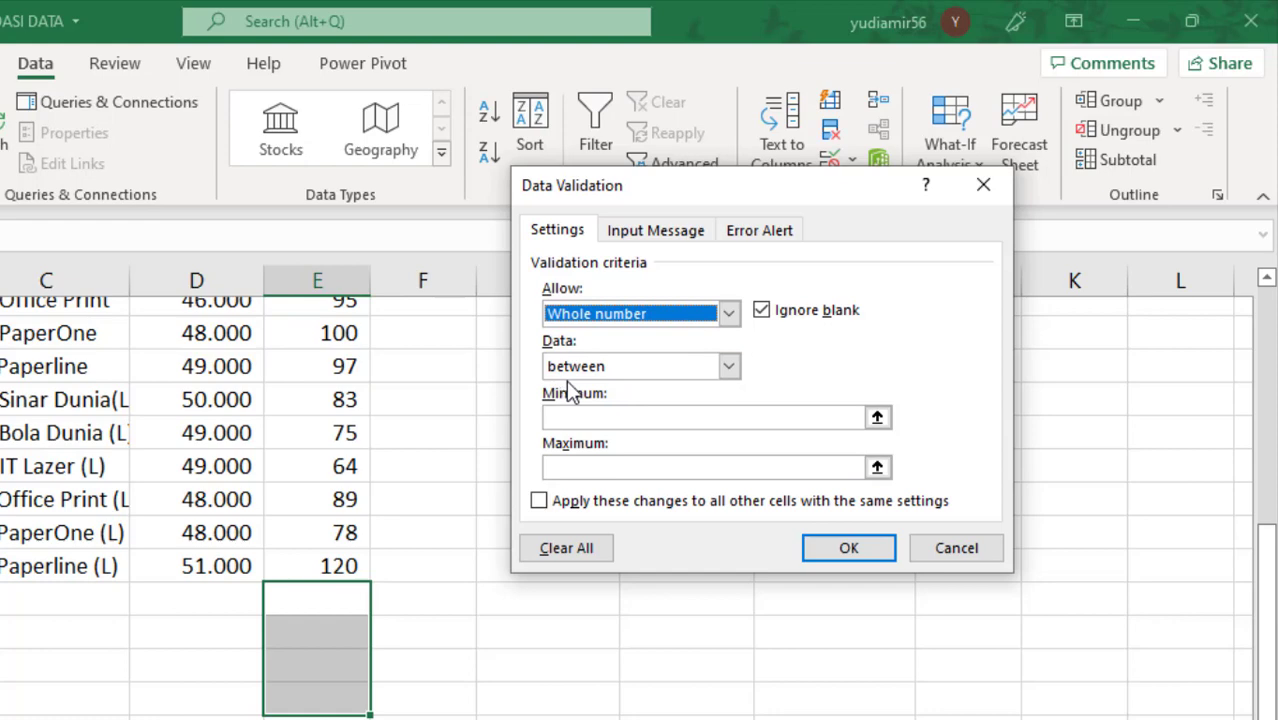
left_click(729, 370)
left_click(729, 368)
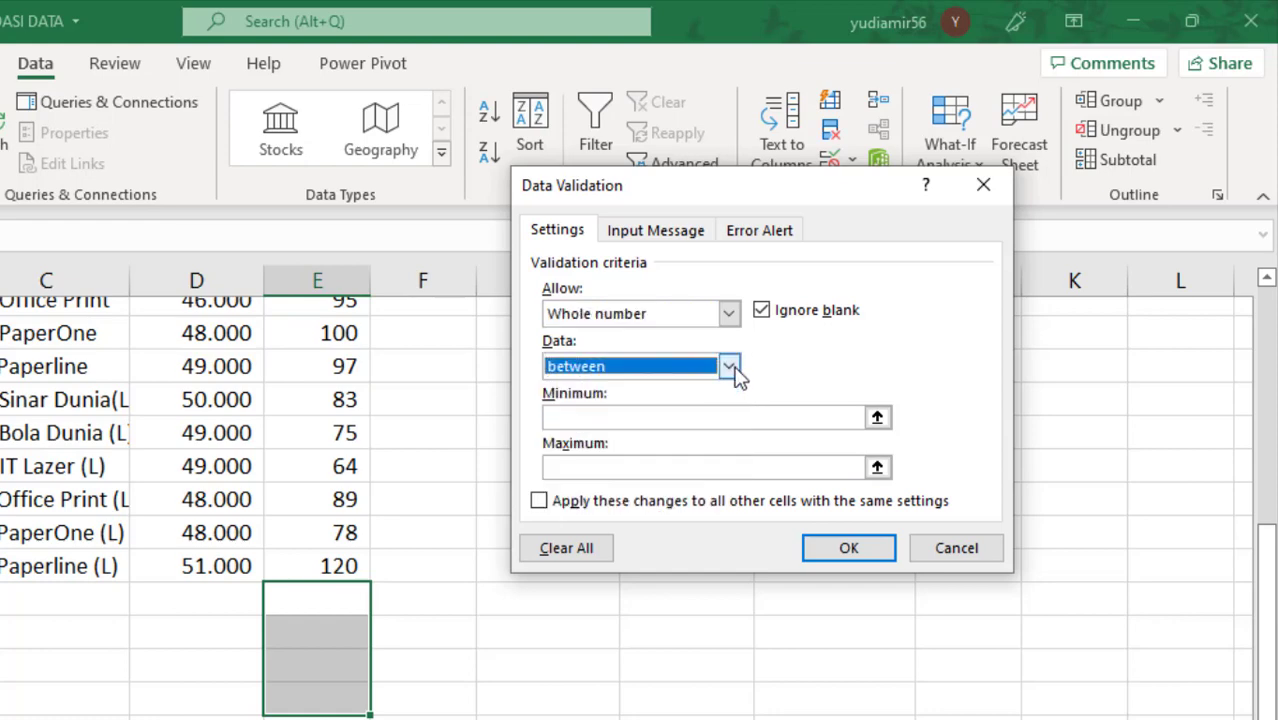
left_click(729, 368)
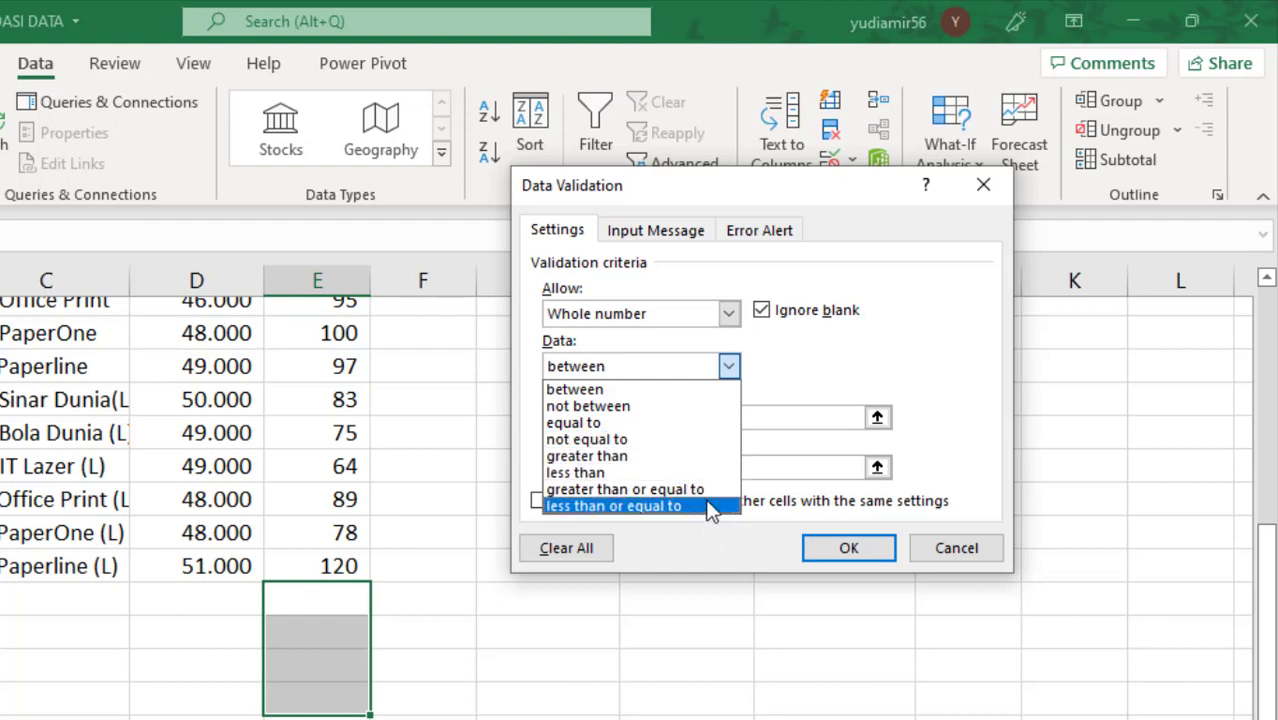
left_click(829, 372)
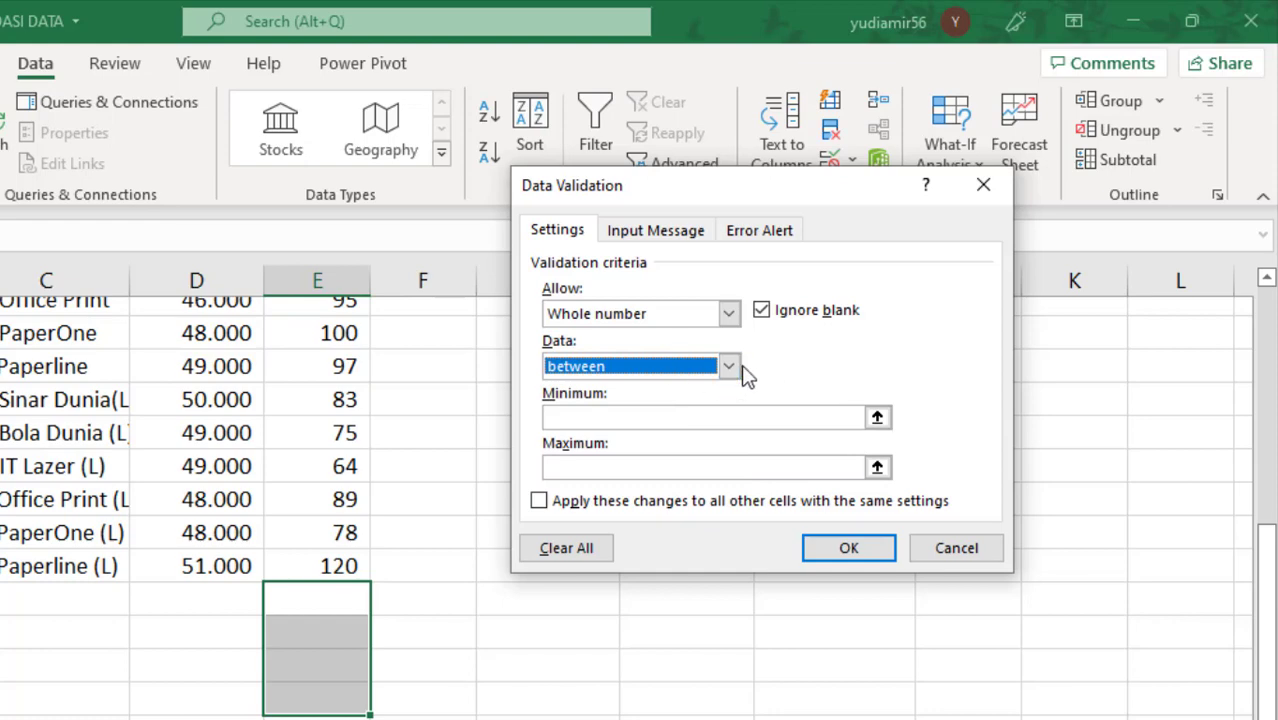
Step: Set the validation minimum to 50 and maximum to 100, and apply the rule to the selected STOK cells
left_click(613, 417)
left_click(630, 468)
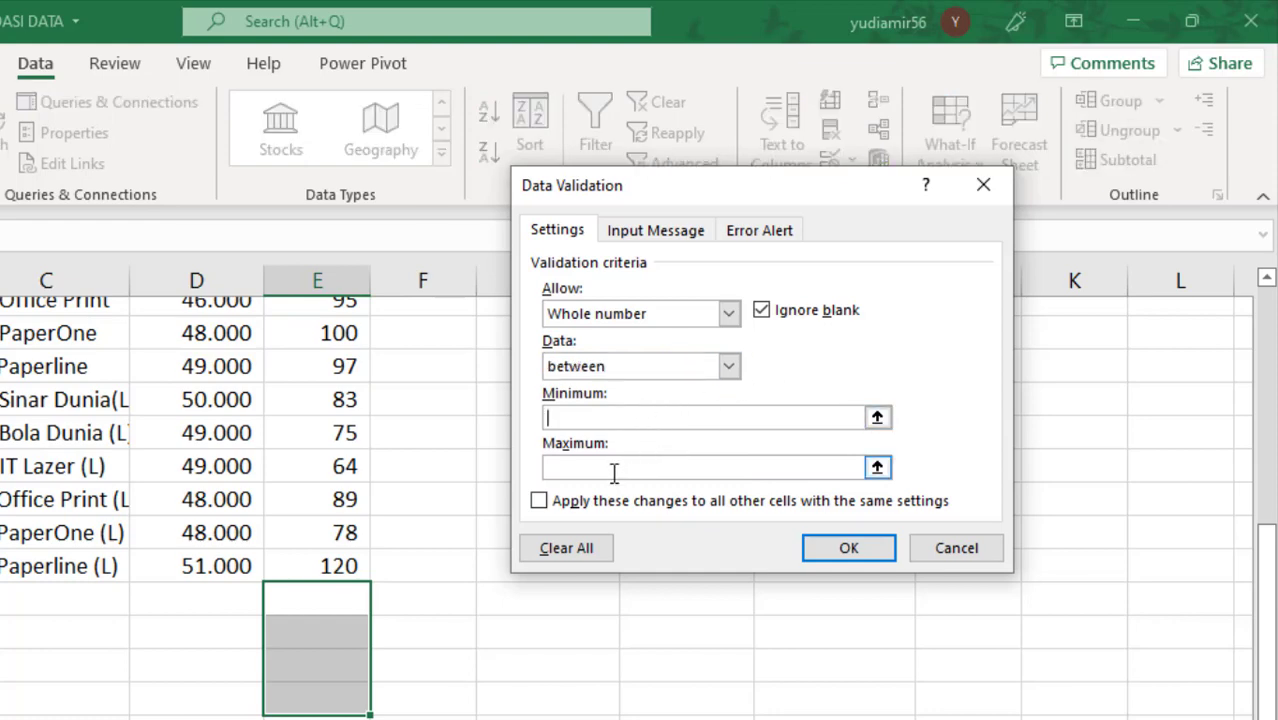
left_click(613, 419)
left_click(557, 470)
left_click(578, 425)
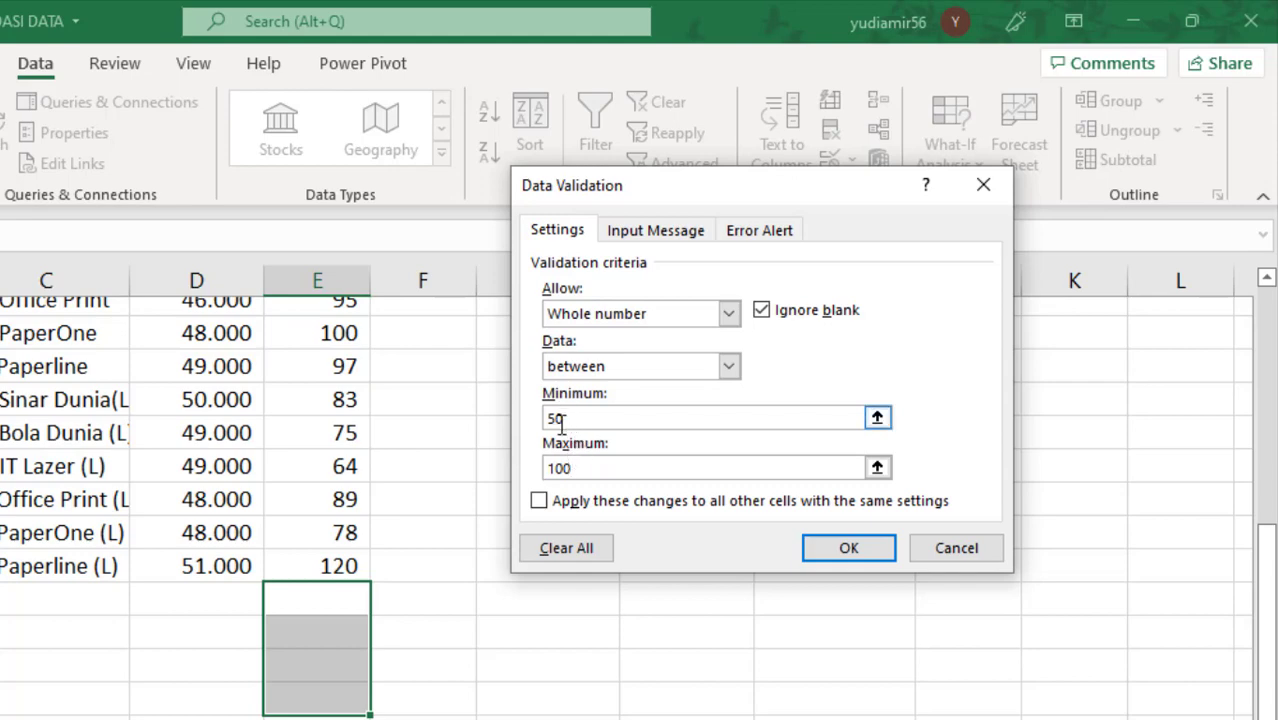
left_click(560, 468)
left_click(845, 552)
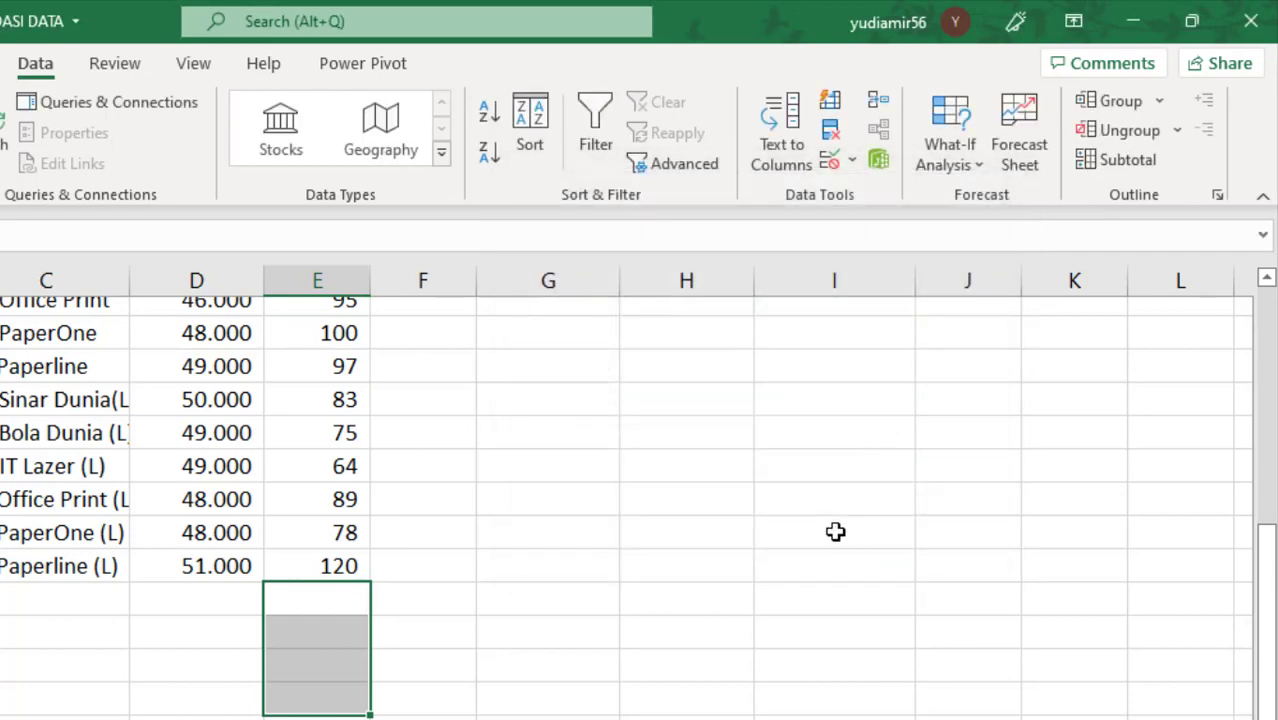
Step: Enter 51 in cell E21 to test the whole-number rule
type("51")
key("Return")
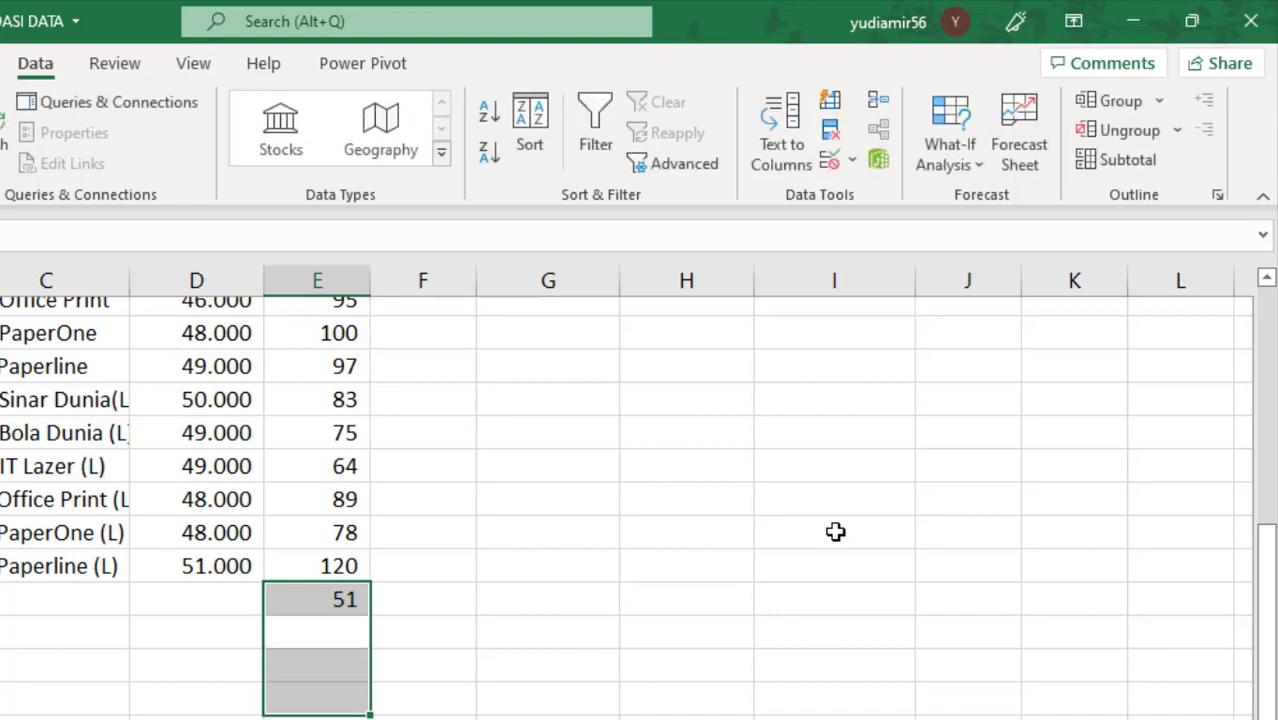
Step: Try to enter 49 in cell E22, then cancel the entry and reselect the cell
type("49")
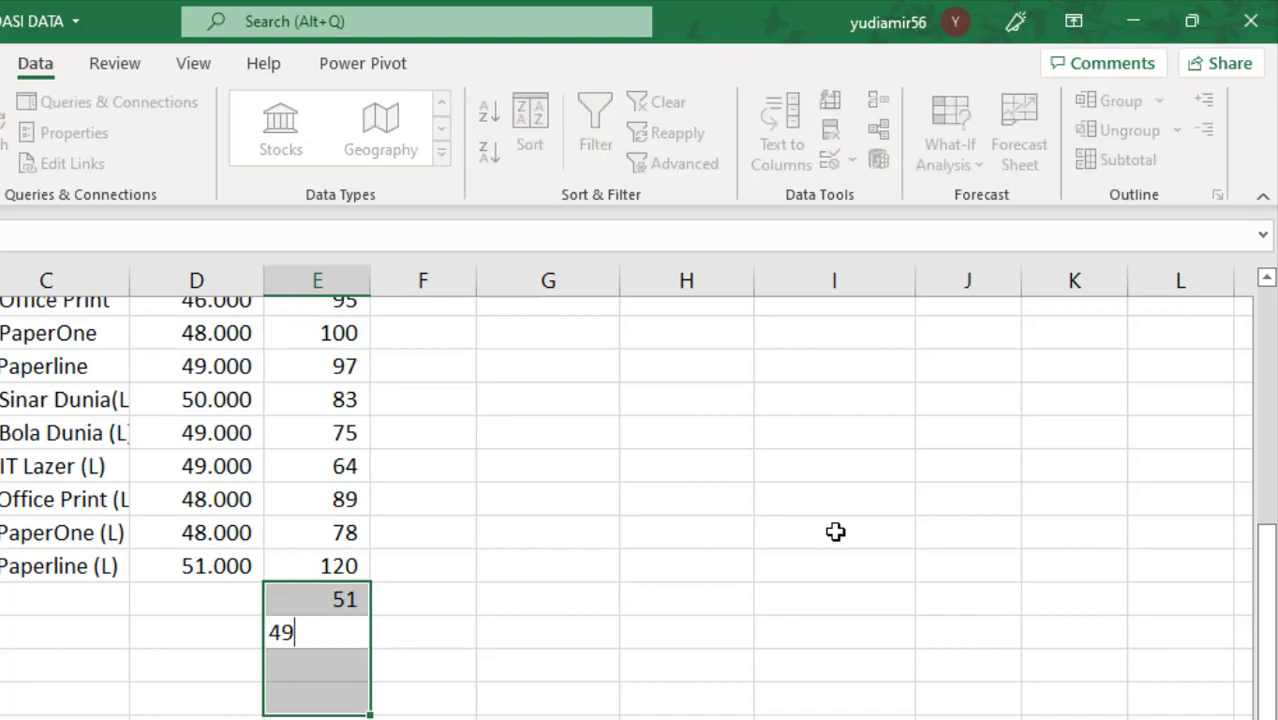
key("Return")
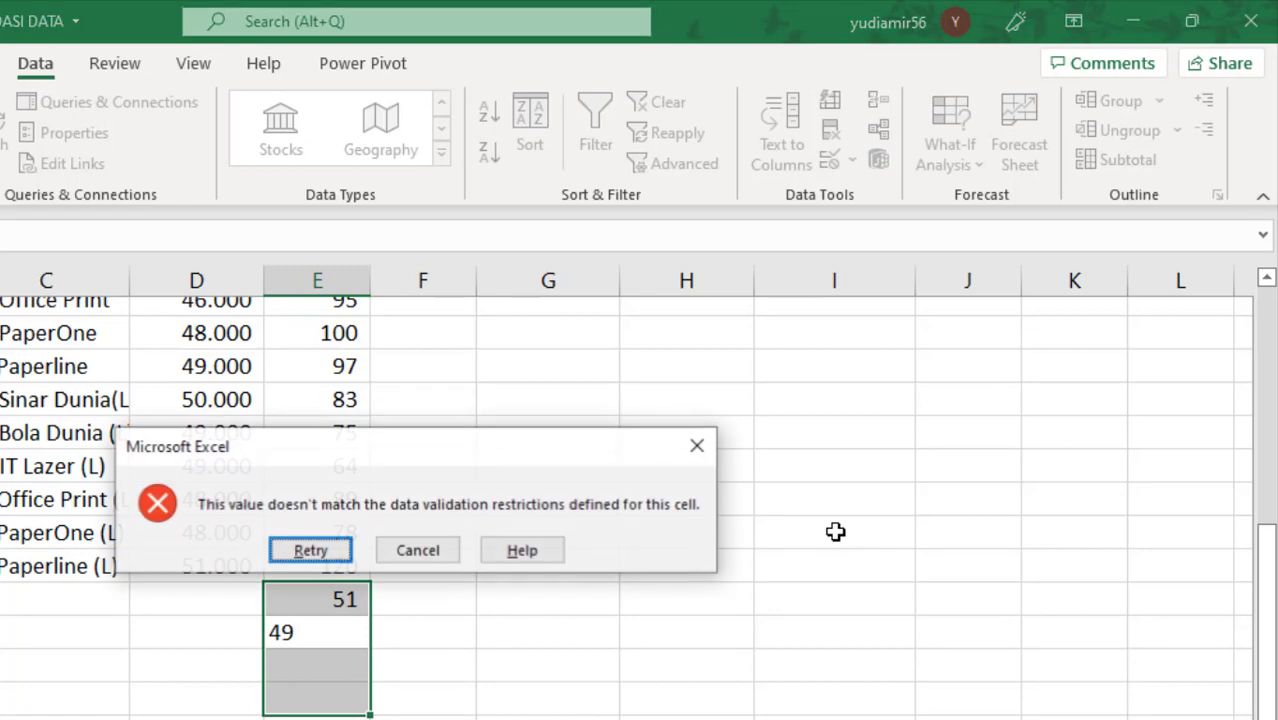
left_click(416, 551)
left_click(329, 637)
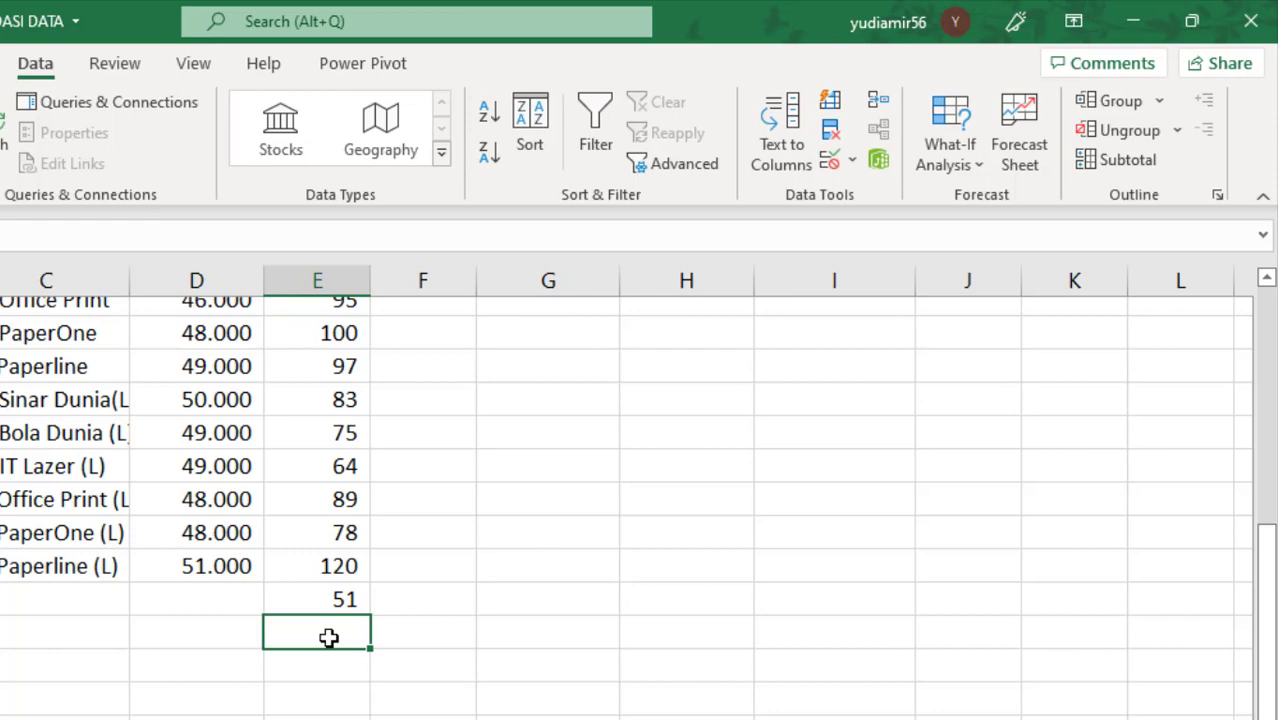
Step: Try to enter 101 in cell E22, then cancel the entry
type("101")
key("Return")
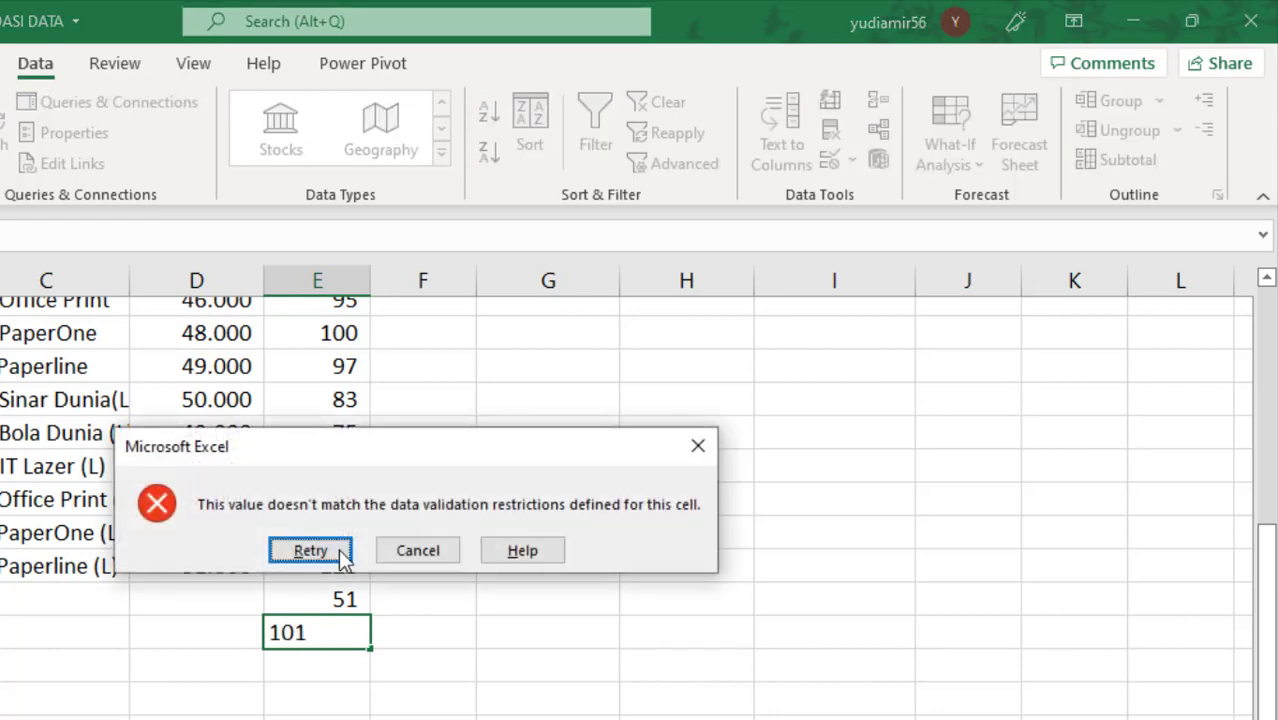
left_click_drag(499, 448, 443, 438)
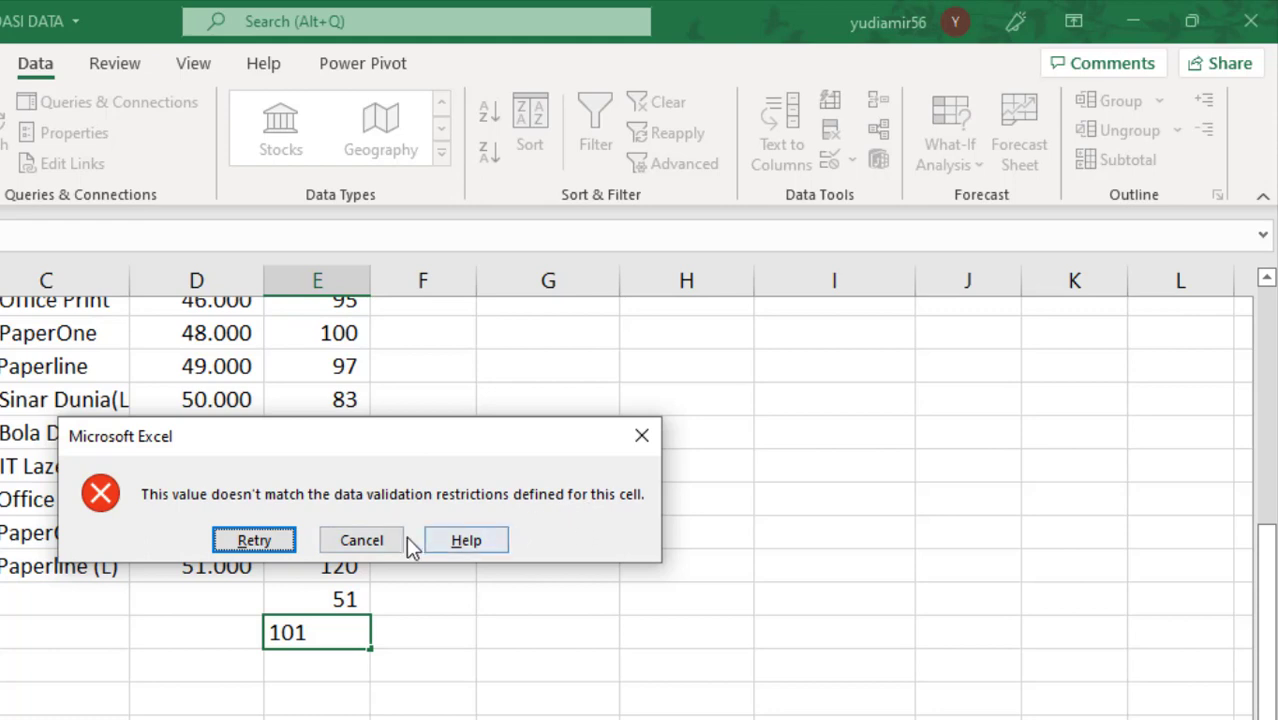
left_click(372, 542)
left_click_drag(342, 597, 345, 685)
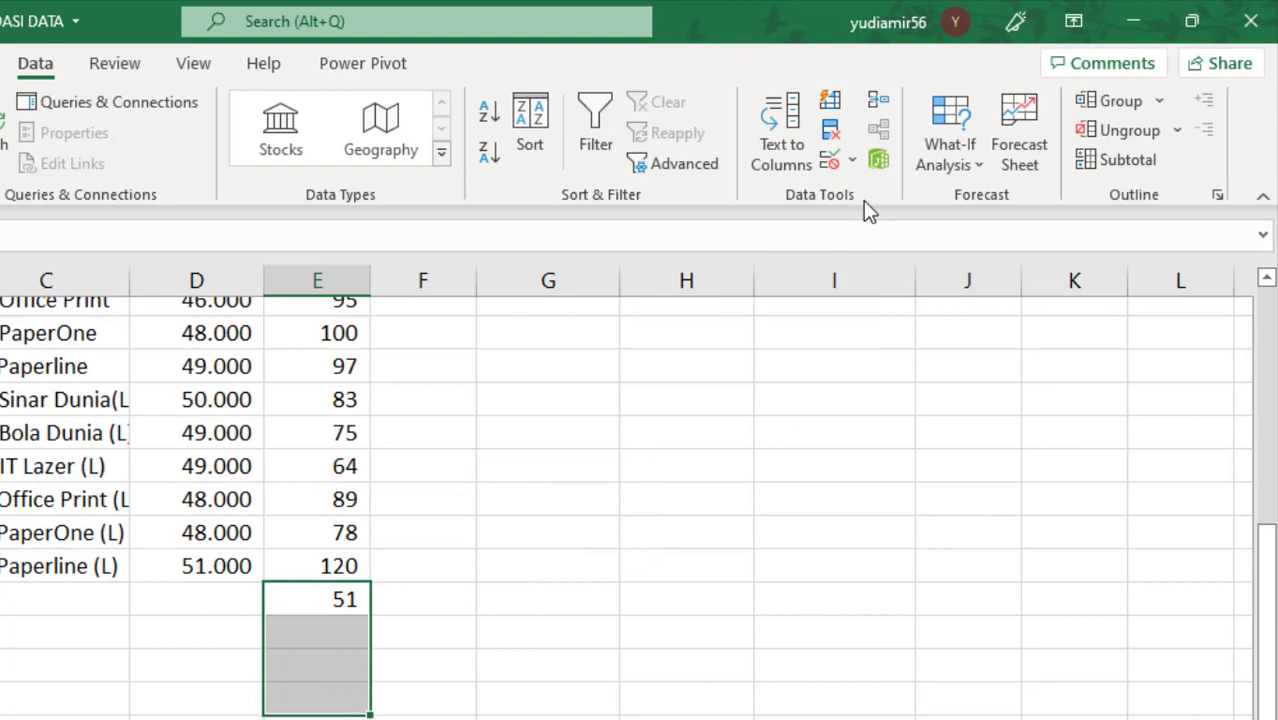
left_click(830, 160)
left_click_drag(766, 195, 748, 201)
left_click(552, 559)
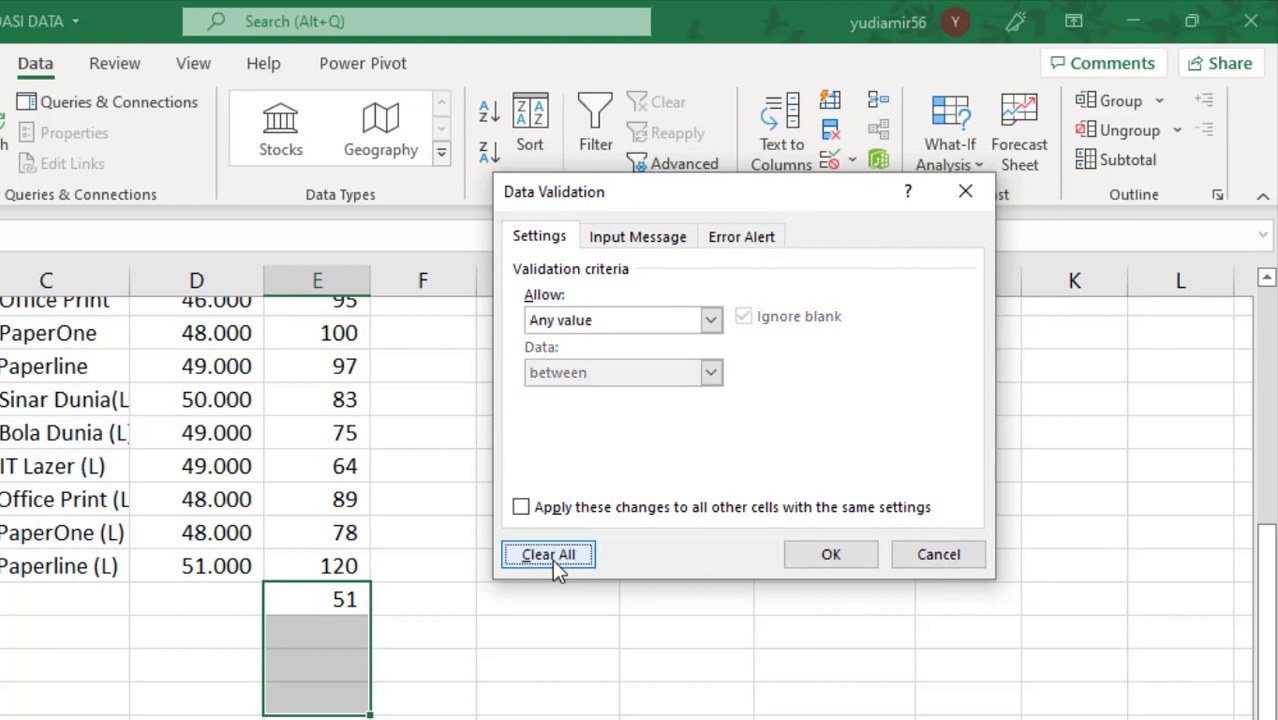
left_click(711, 319)
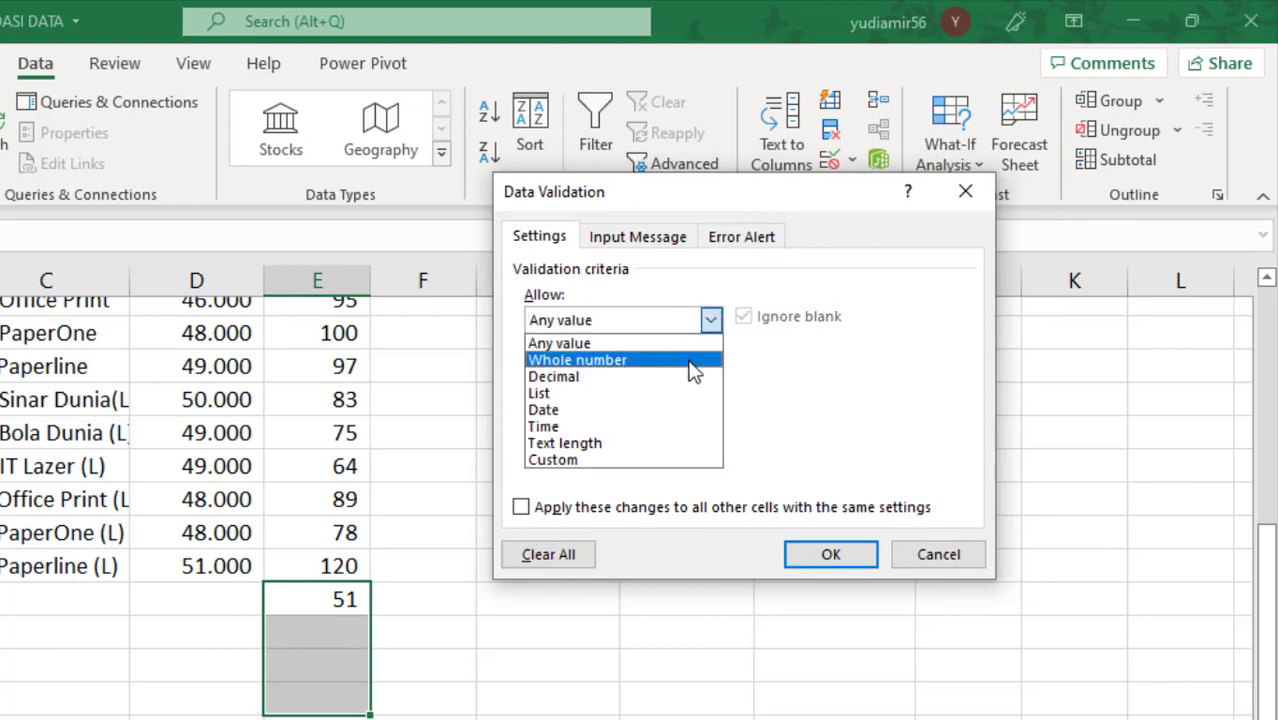
left_click(689, 361)
left_click(711, 373)
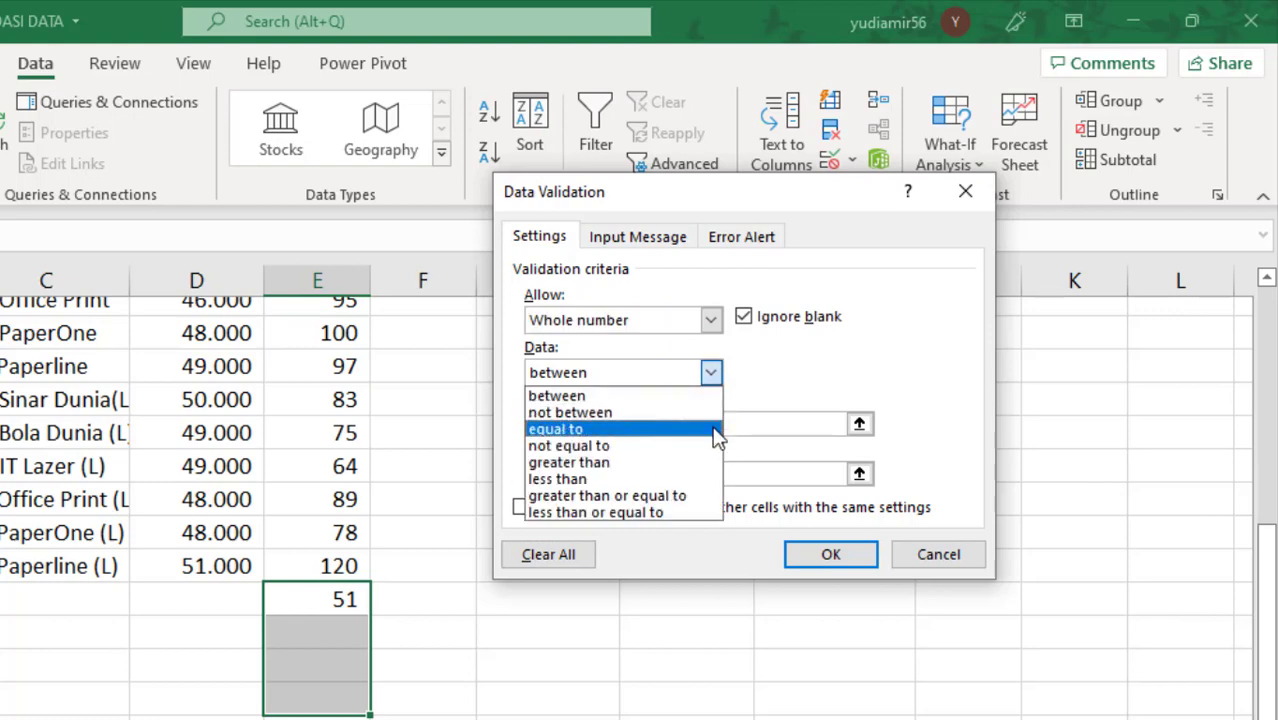
left_click(716, 429)
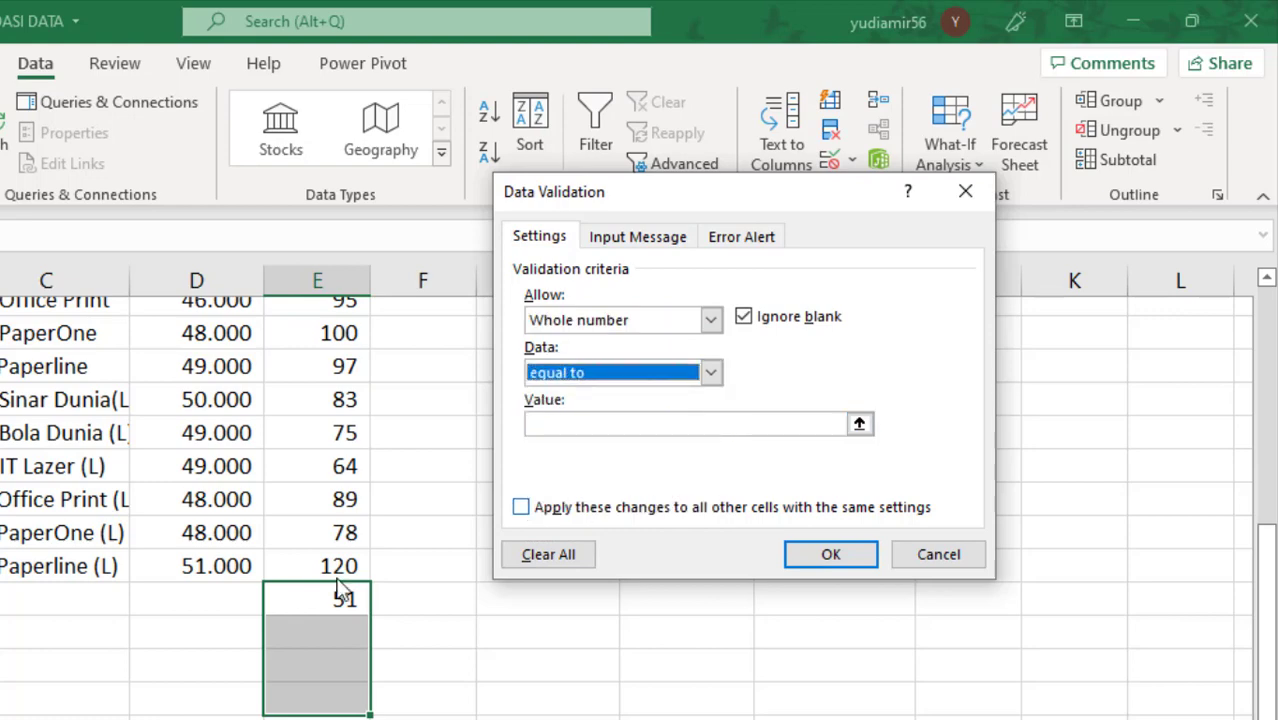
left_click(582, 426)
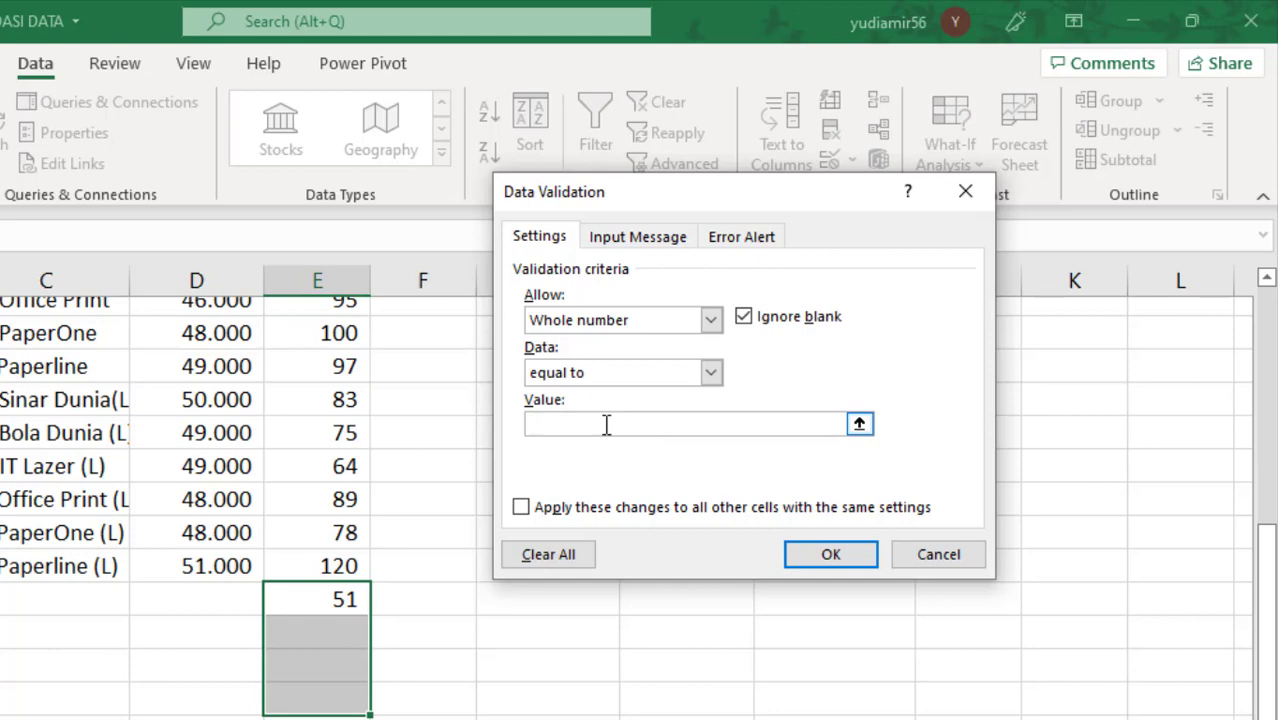
left_click(923, 558)
Step: Delete the value in cell E21 and select cells E21:E24
left_click(291, 703)
left_click(333, 603)
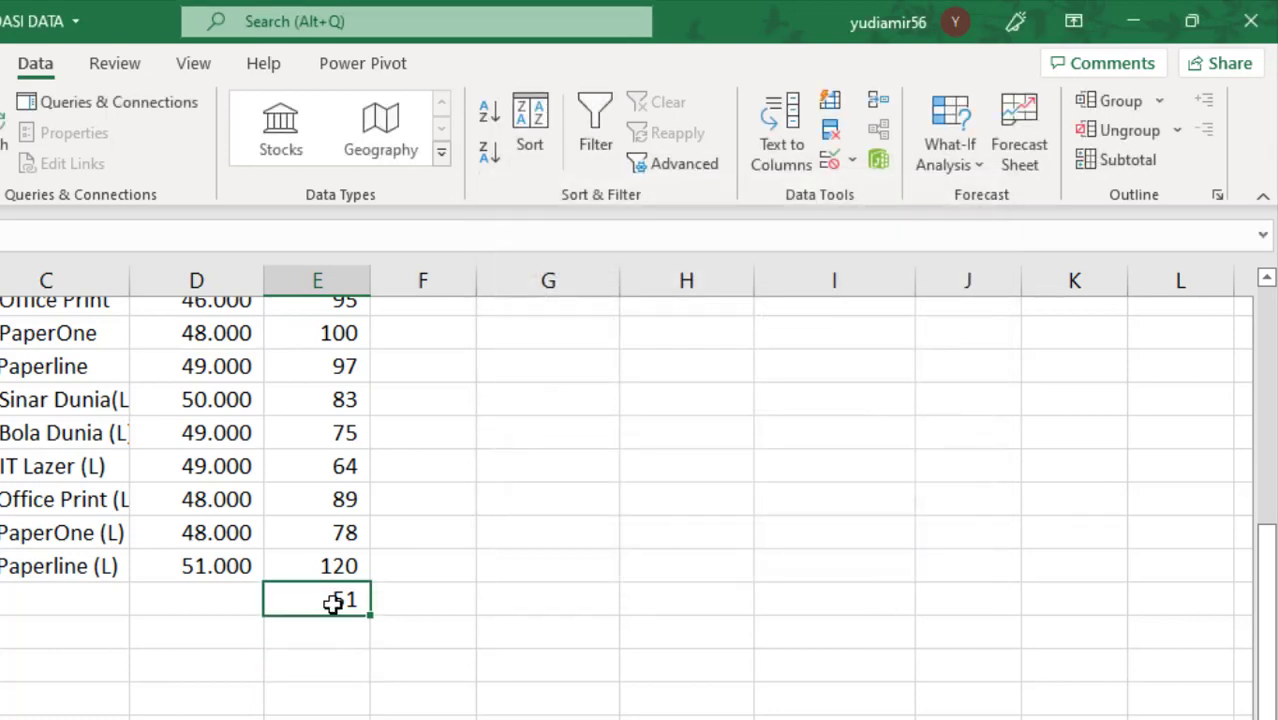
left_click_drag(333, 603, 348, 691)
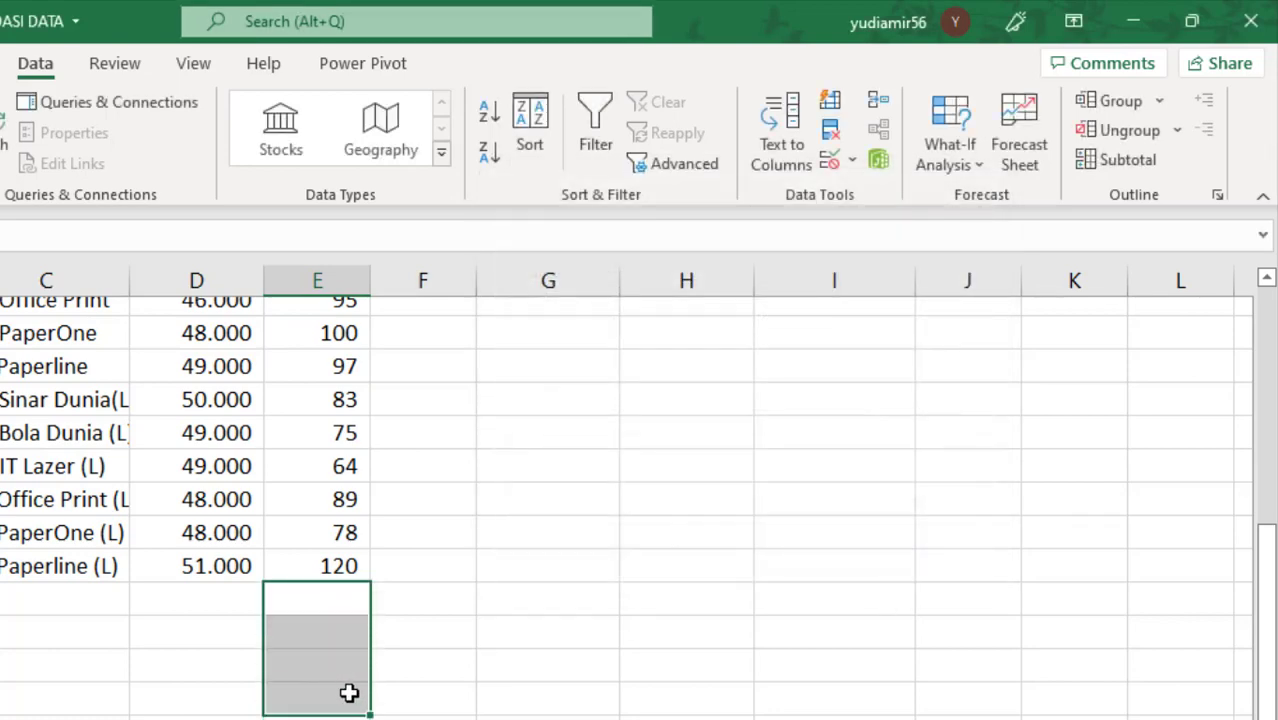
Step: Clear the selected cells' existing validation and apply a Whole number rule equal to 50
left_click(829, 160)
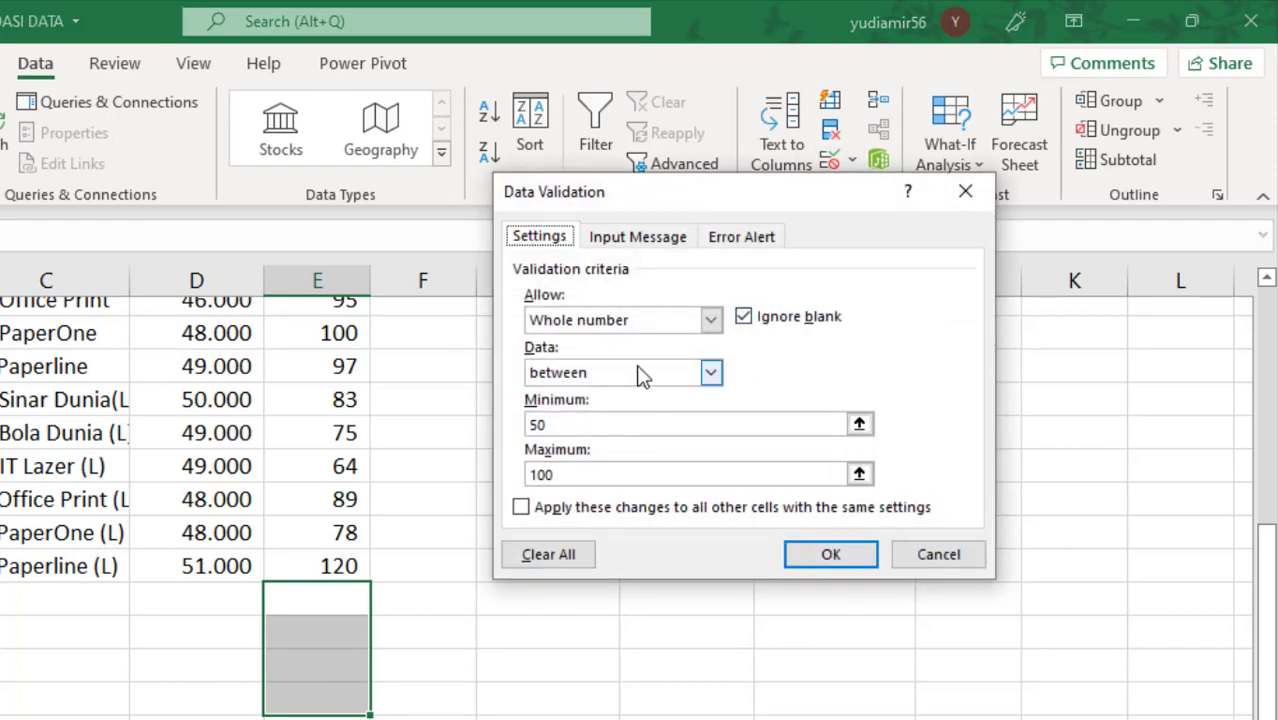
left_click(564, 556)
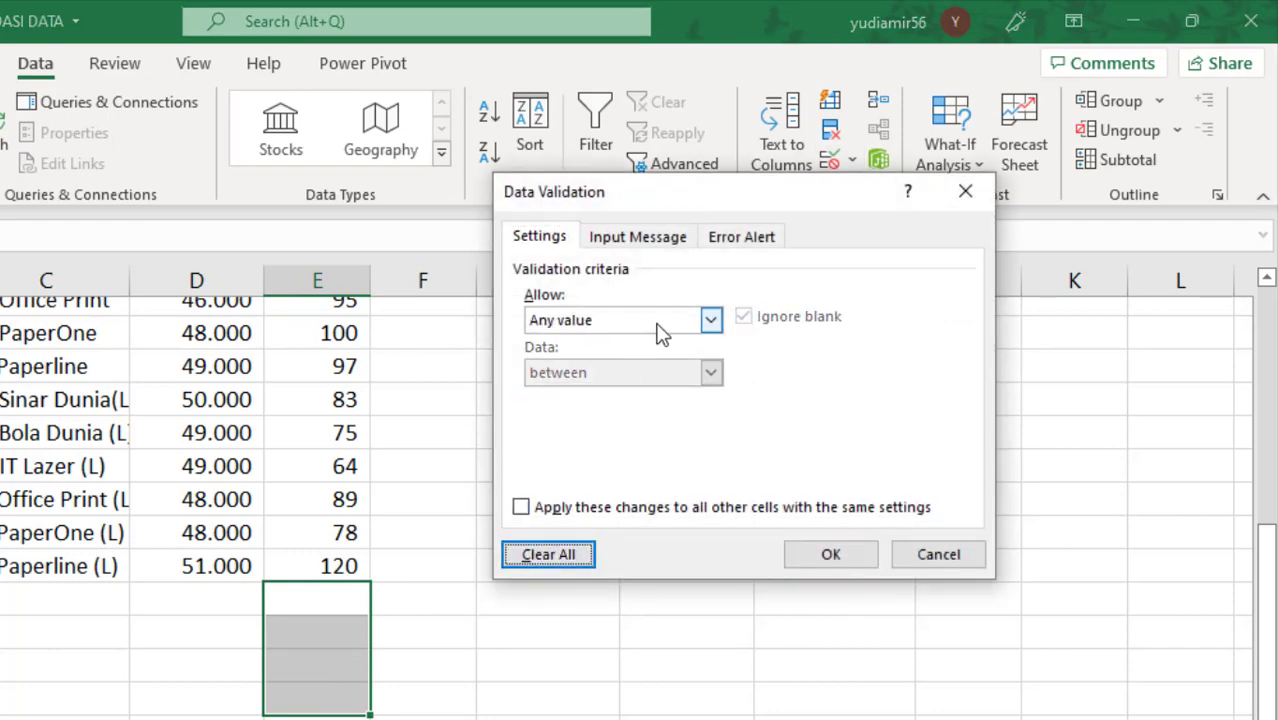
left_click(711, 319)
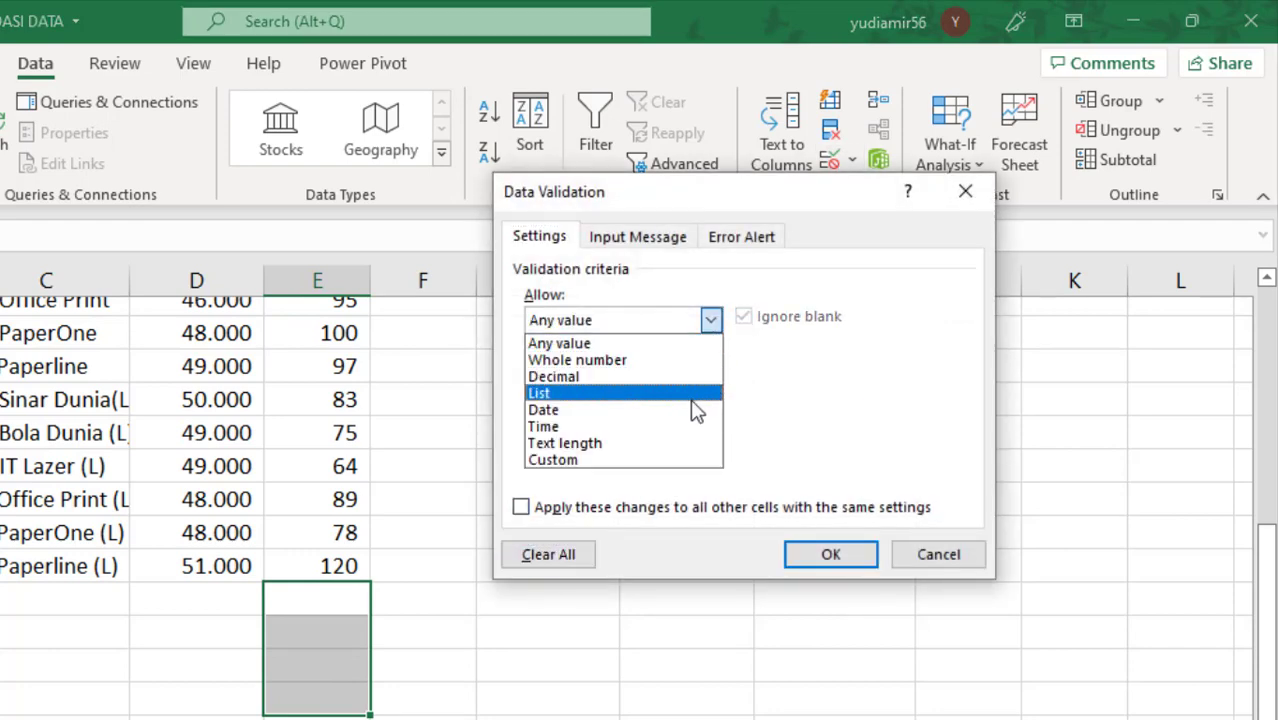
left_click(690, 362)
left_click(633, 373)
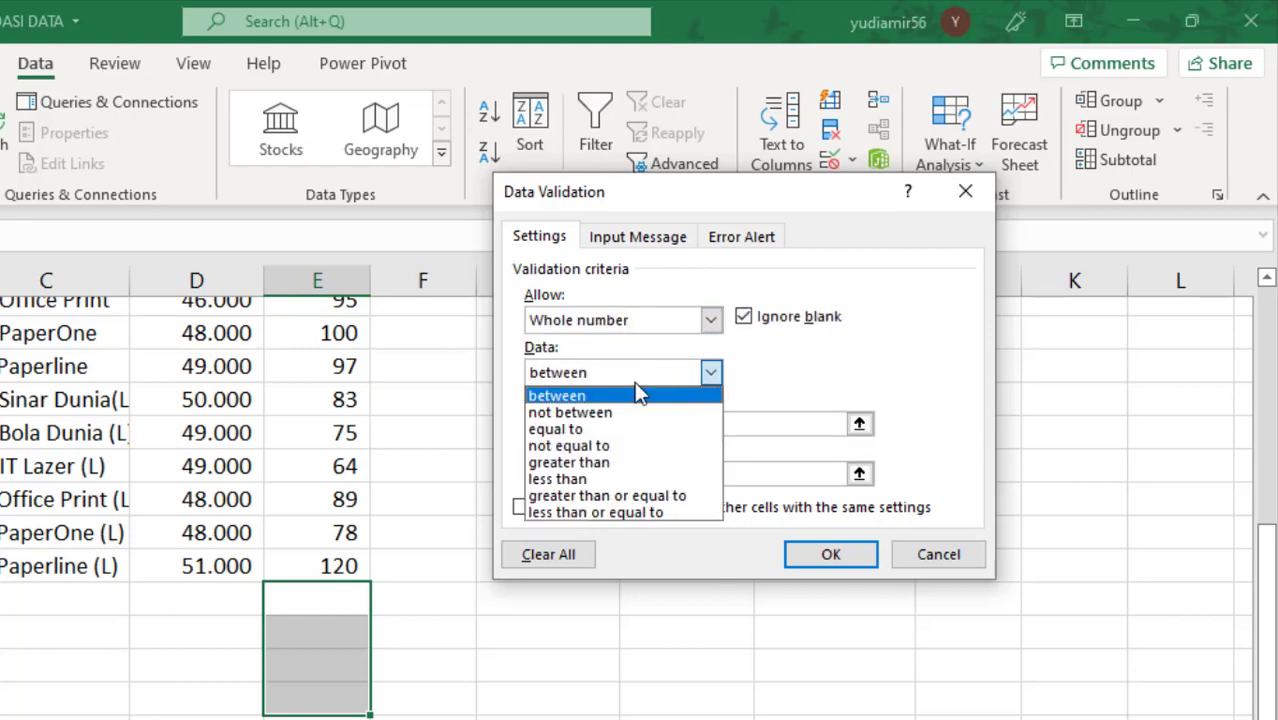
left_click(633, 430)
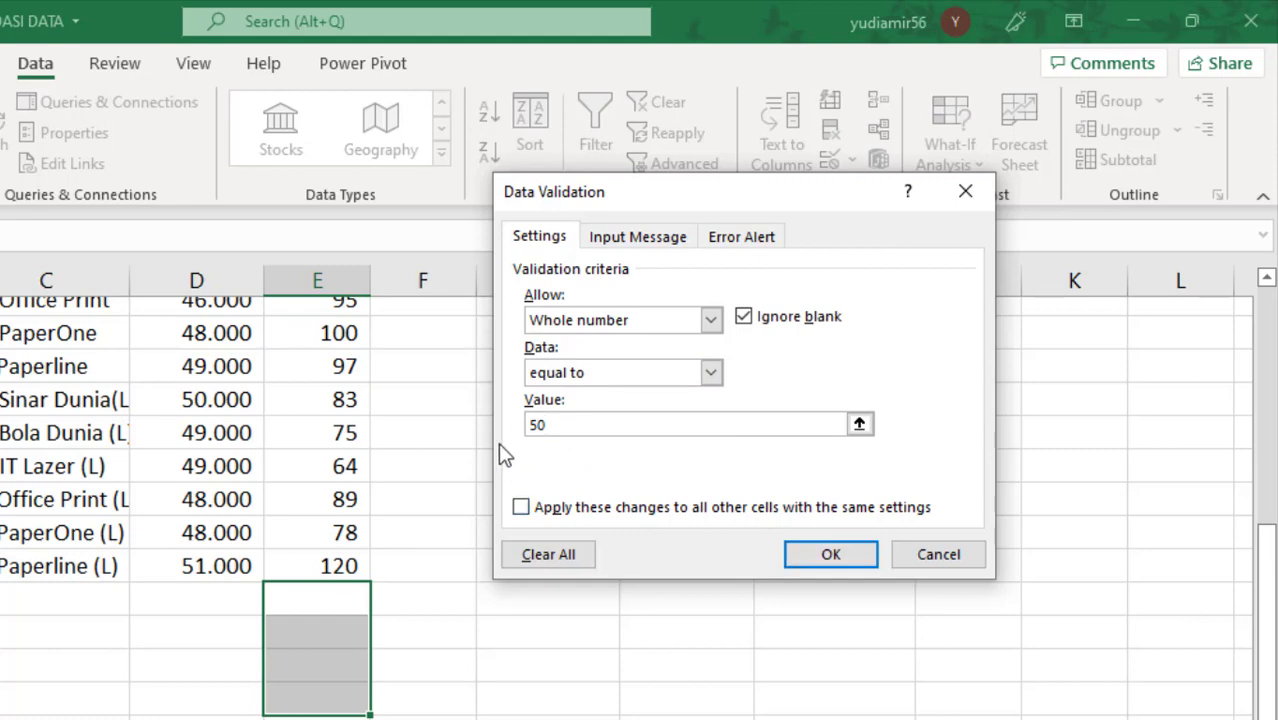
left_click(829, 556)
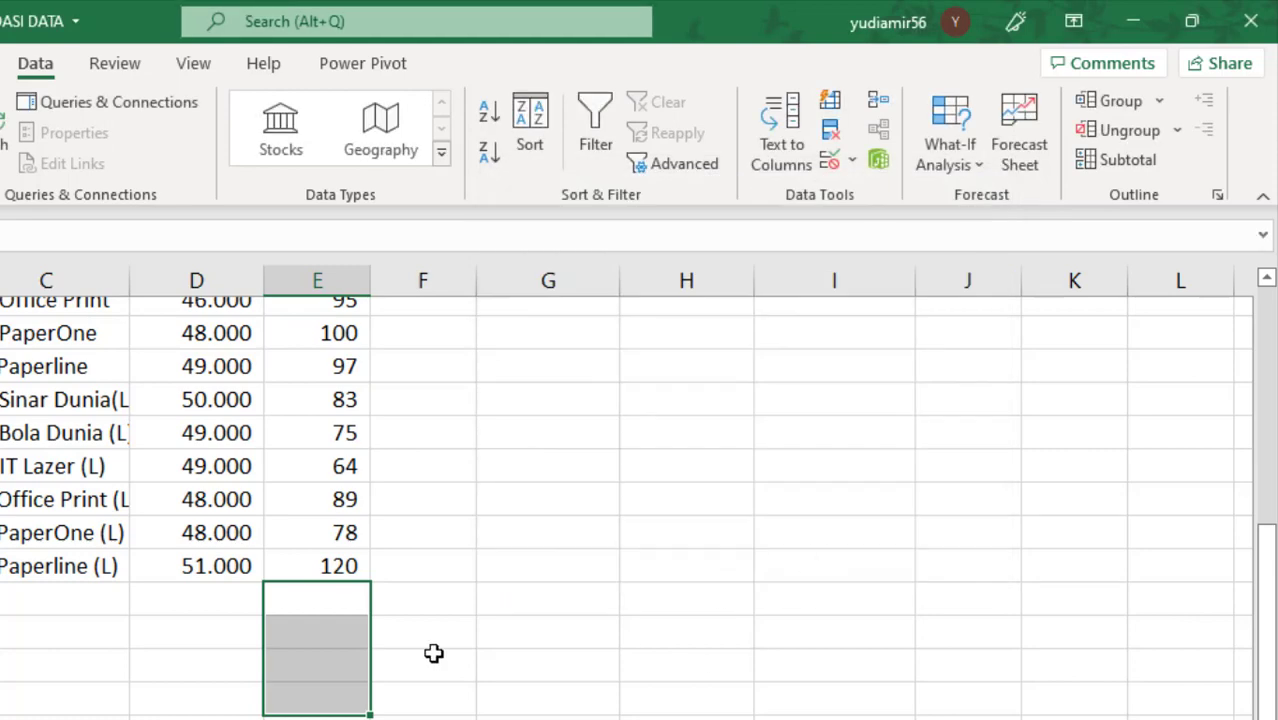
Step: Try to enter 51 in cell E21 to test the equal-to rule, then cancel the entry
type("51")
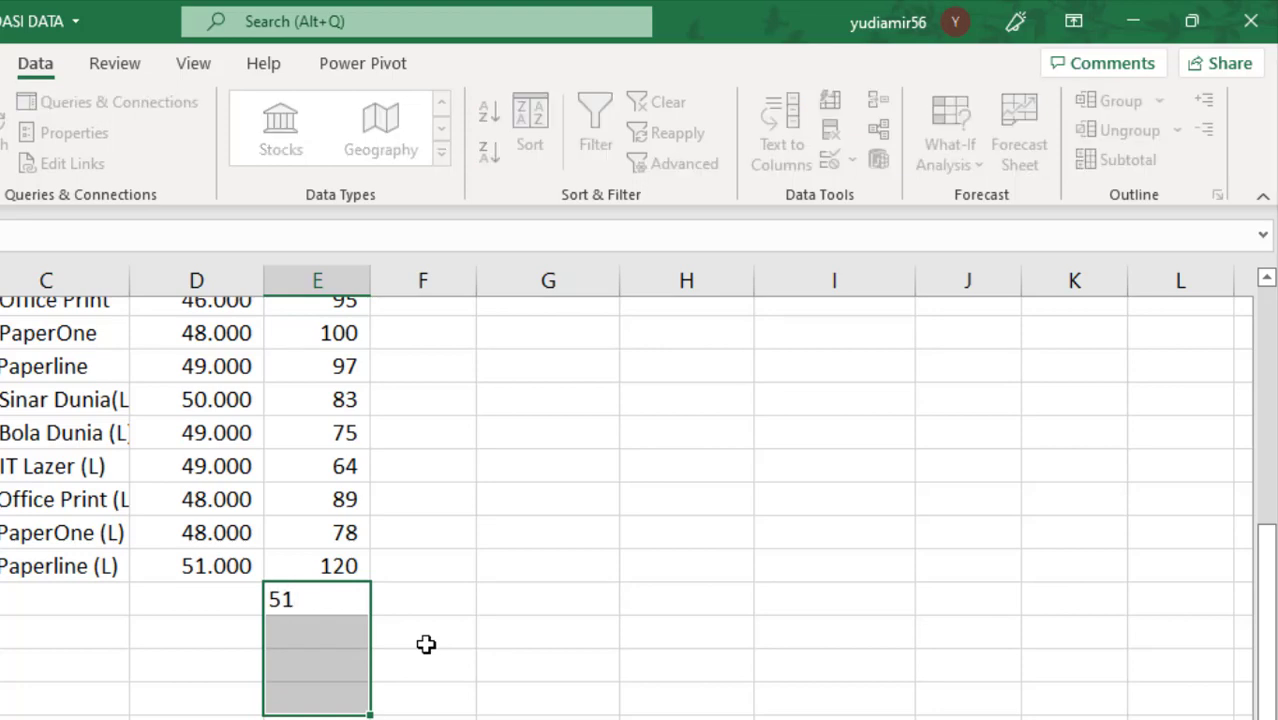
key("Return")
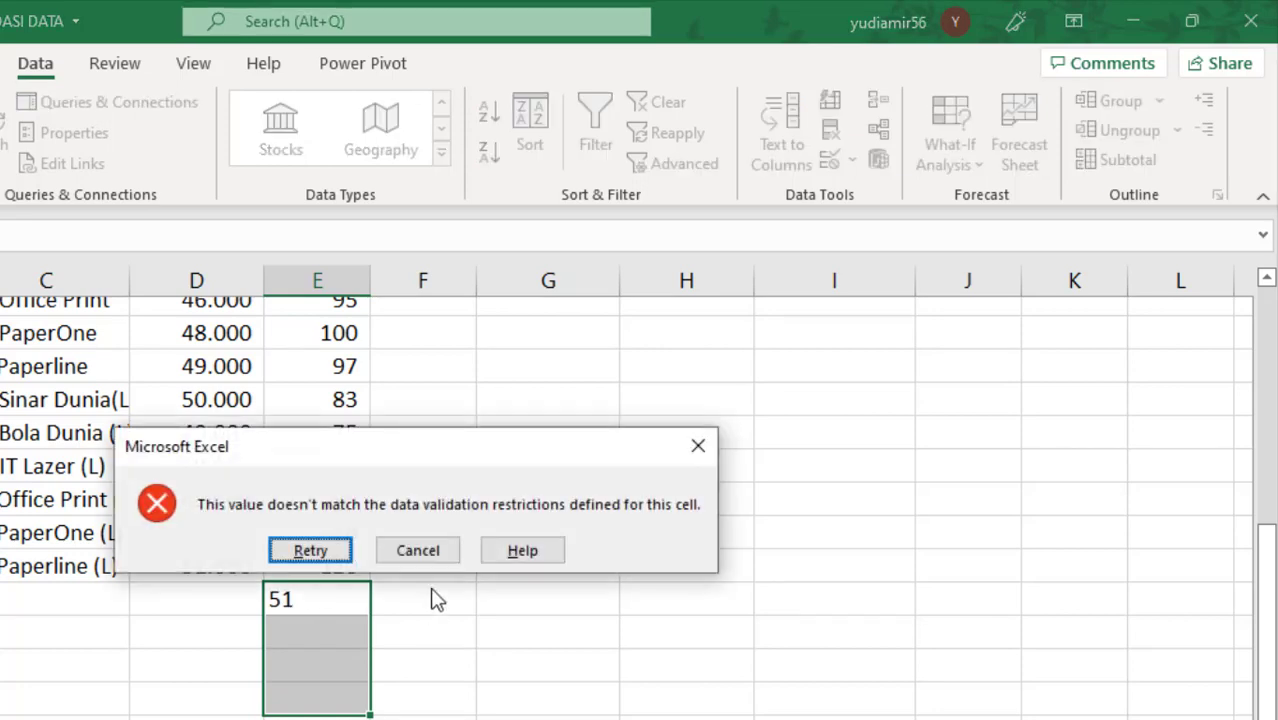
left_click(430, 560)
Step: Replace the validation on cells E21:E24 with a Whole number rule greater than a minimum of 50
left_click(830, 160)
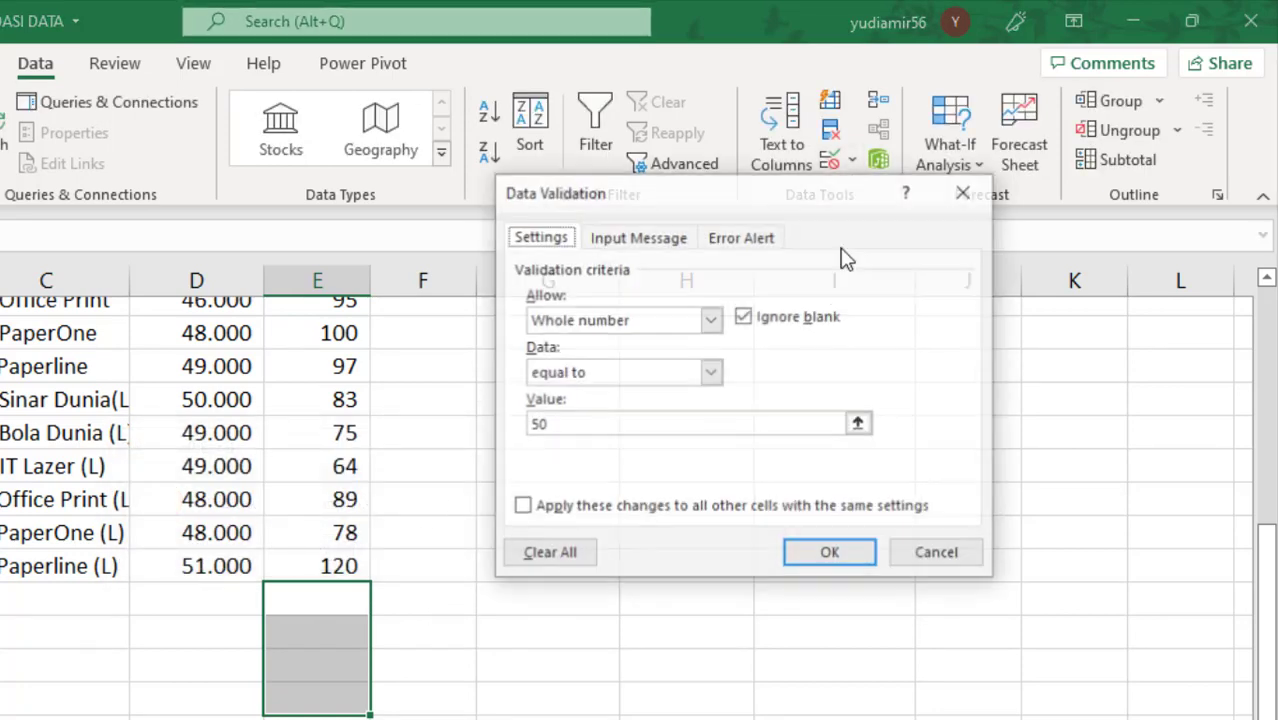
left_click(528, 556)
left_click(710, 320)
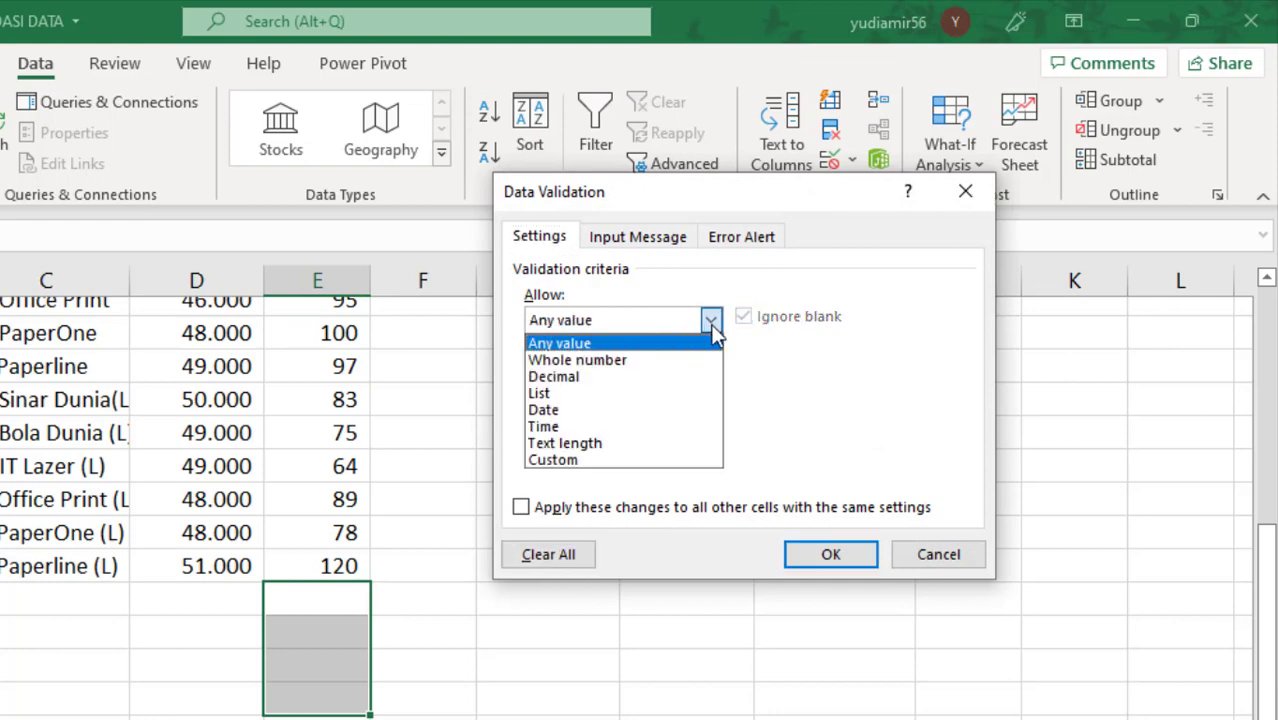
left_click(710, 360)
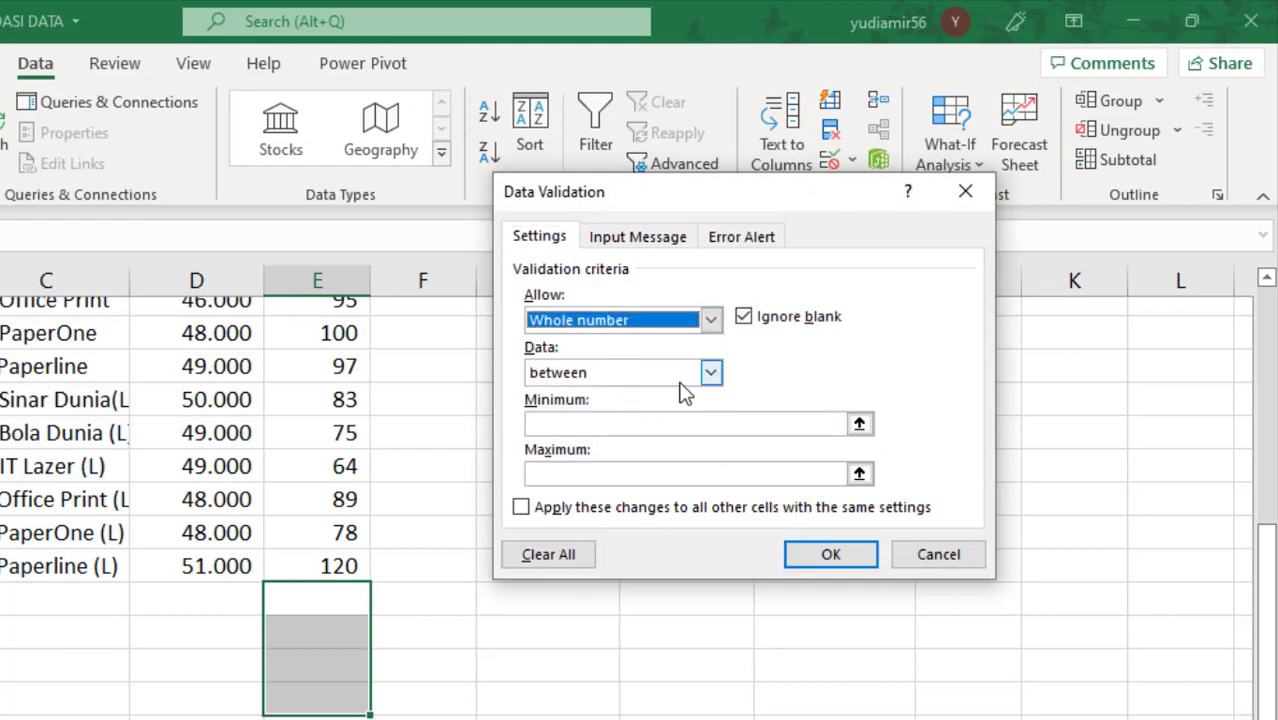
left_click(712, 374)
left_click(688, 463)
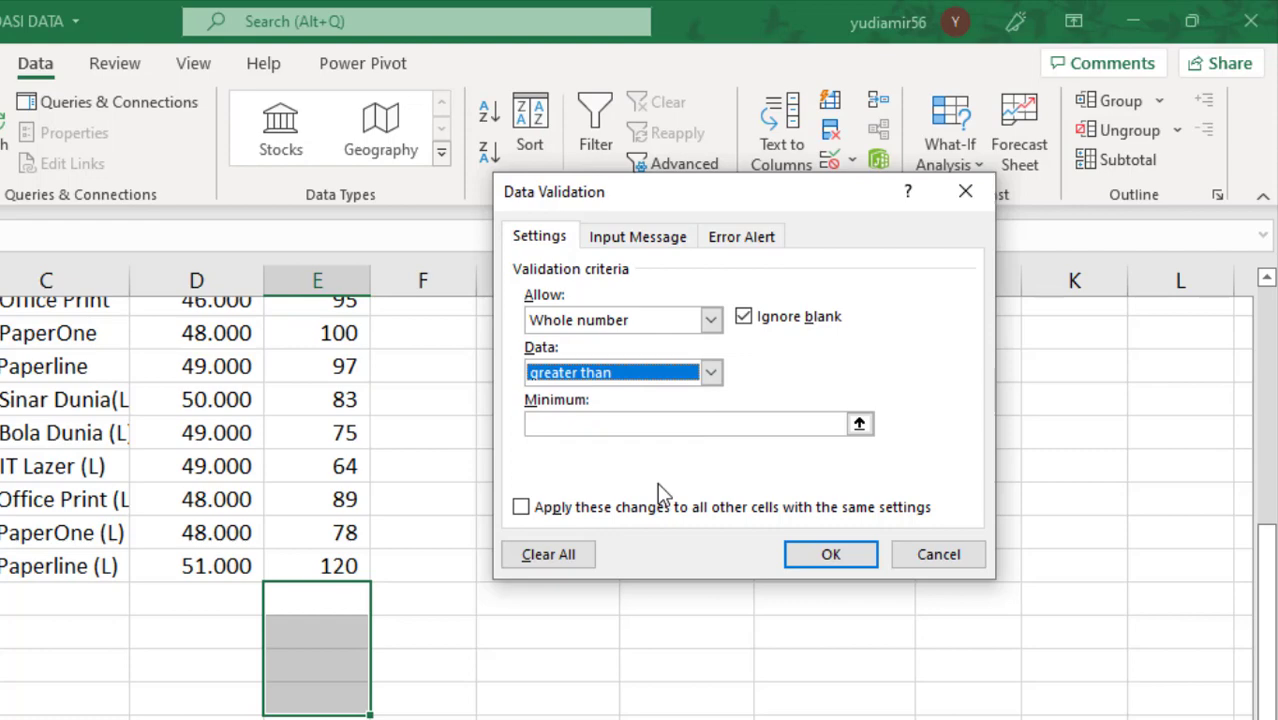
left_click(560, 427)
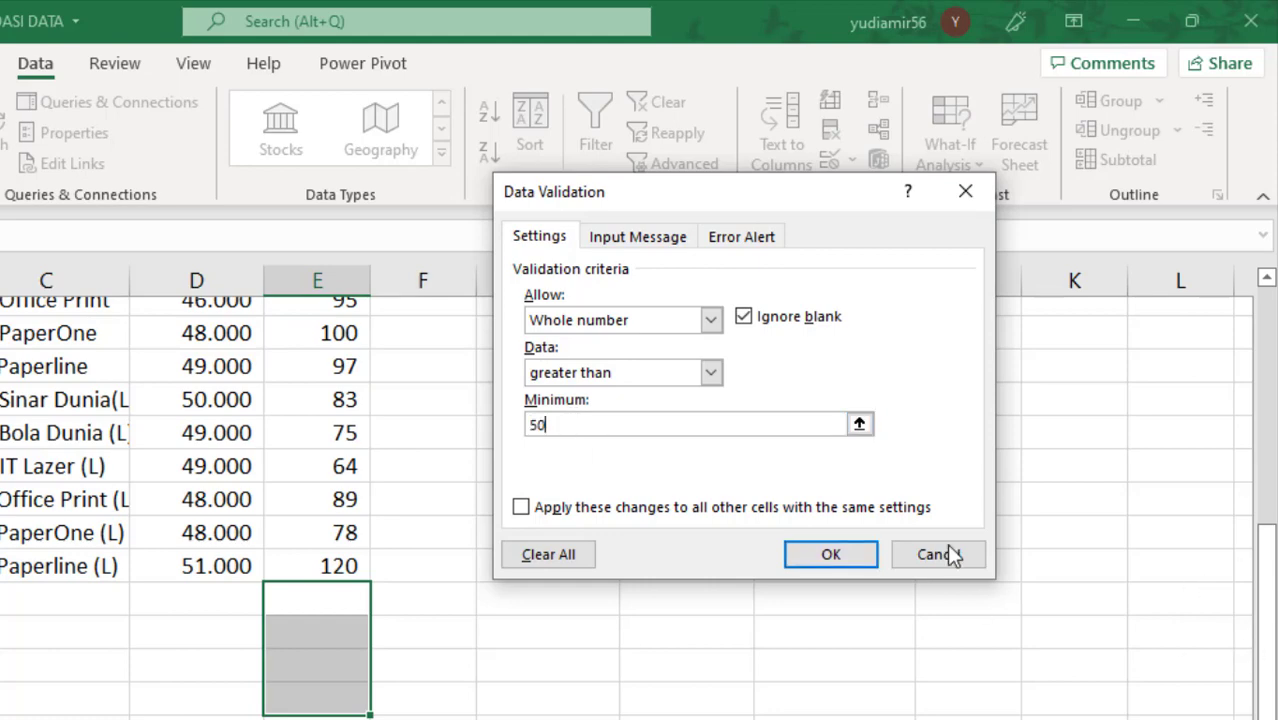
left_click(814, 560)
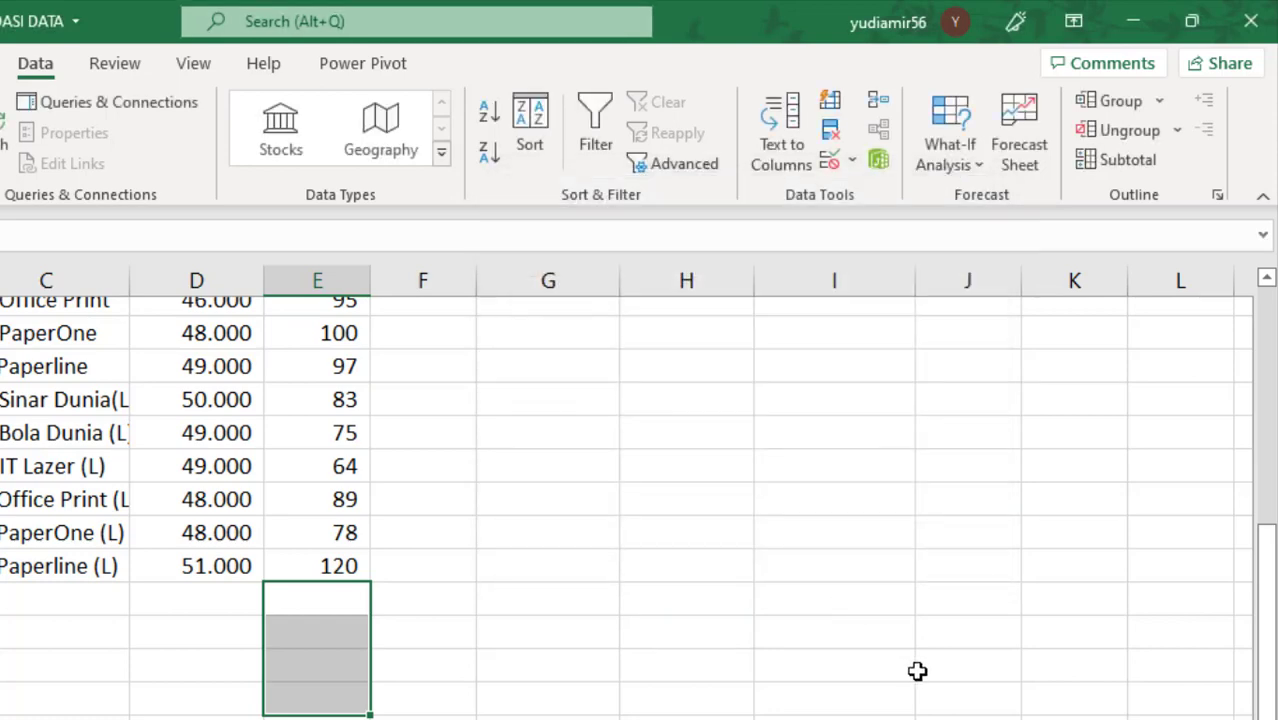
Step: Enter 51 in cell E21, then try 49 in cell E22 and cancel that entry
type("51")
key("Return")
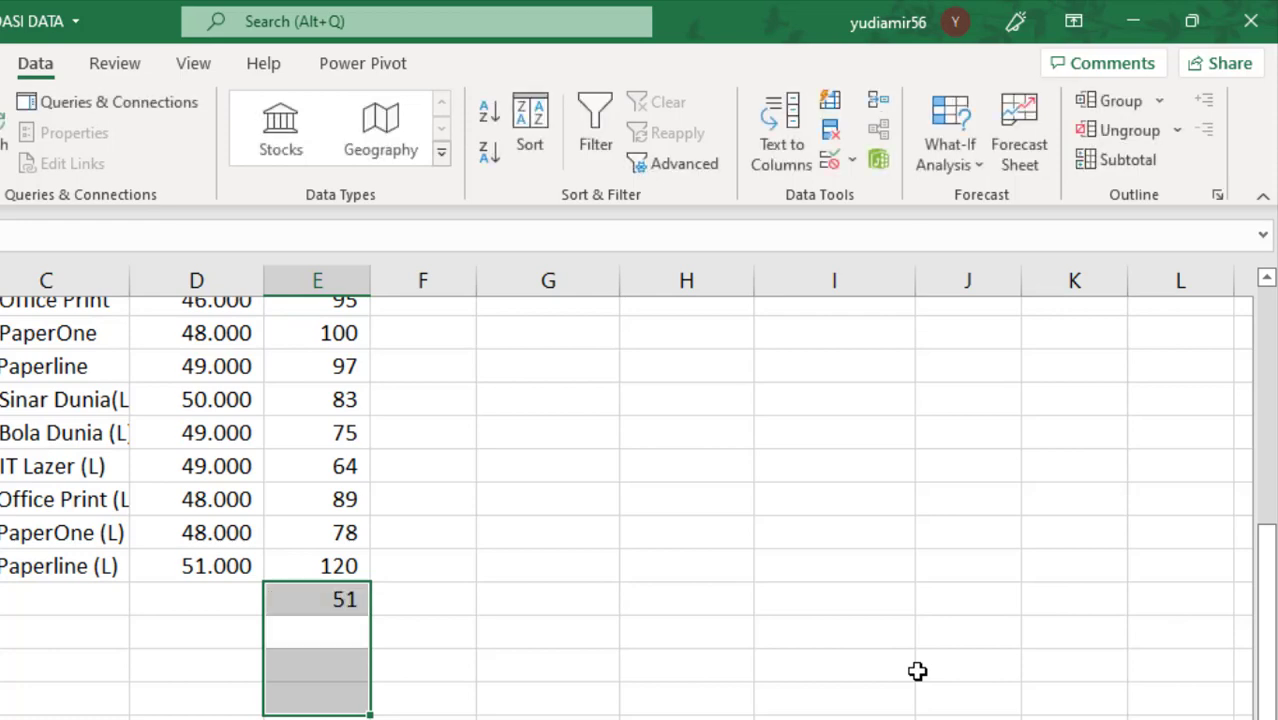
type("49")
key("Return")
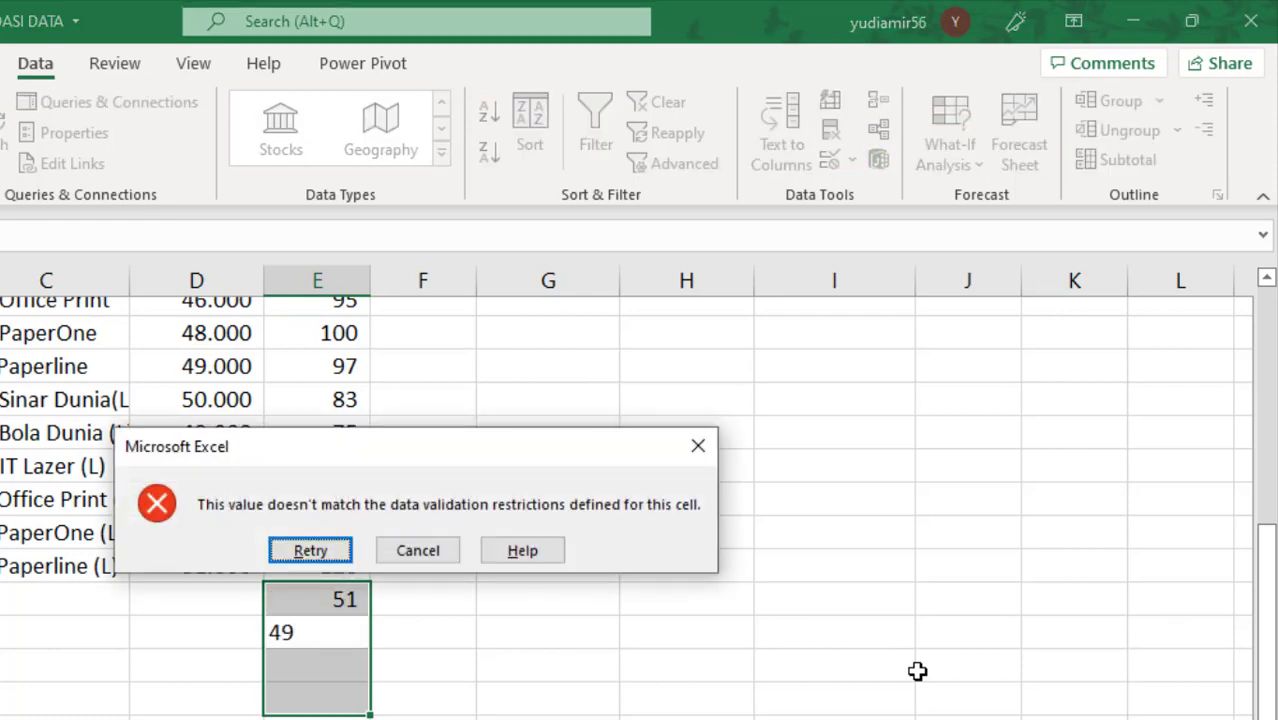
left_click(416, 548)
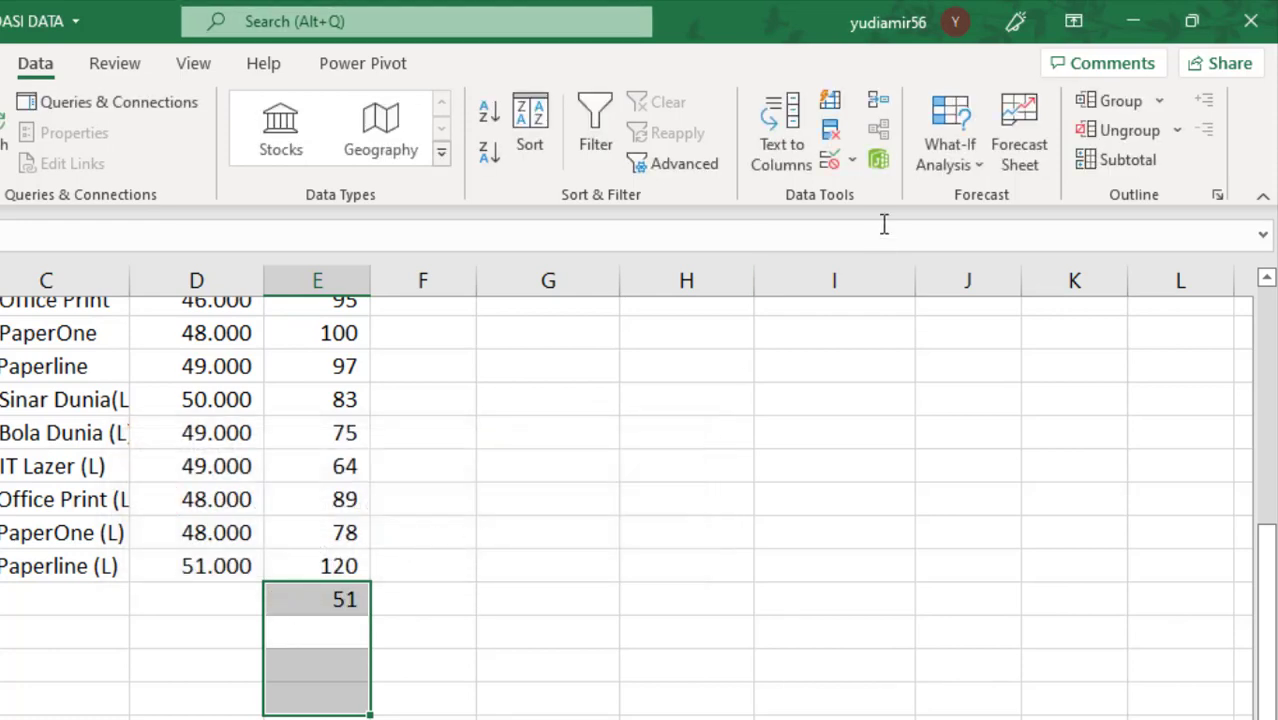
Step: Clear the selected cells' validation settings in the dialog and set the allowed type to Decimal, keeping the "between" comparison
left_click(849, 162)
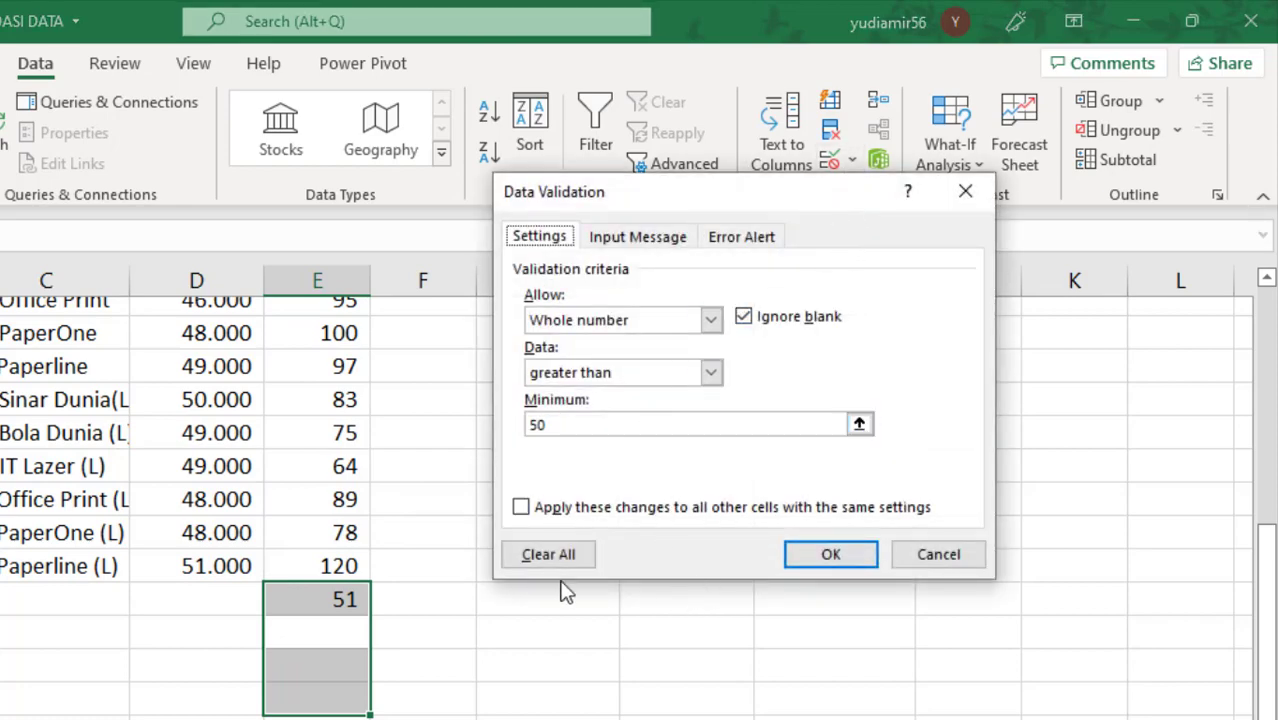
left_click(538, 560)
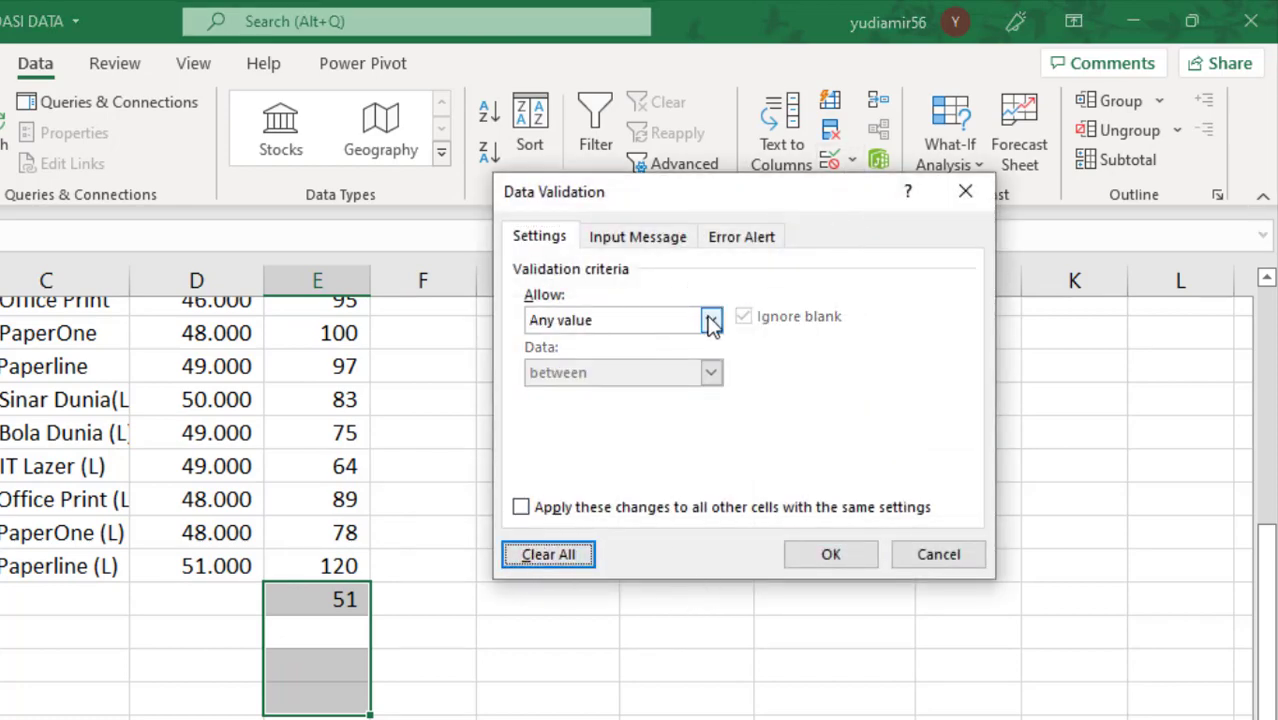
left_click(709, 318)
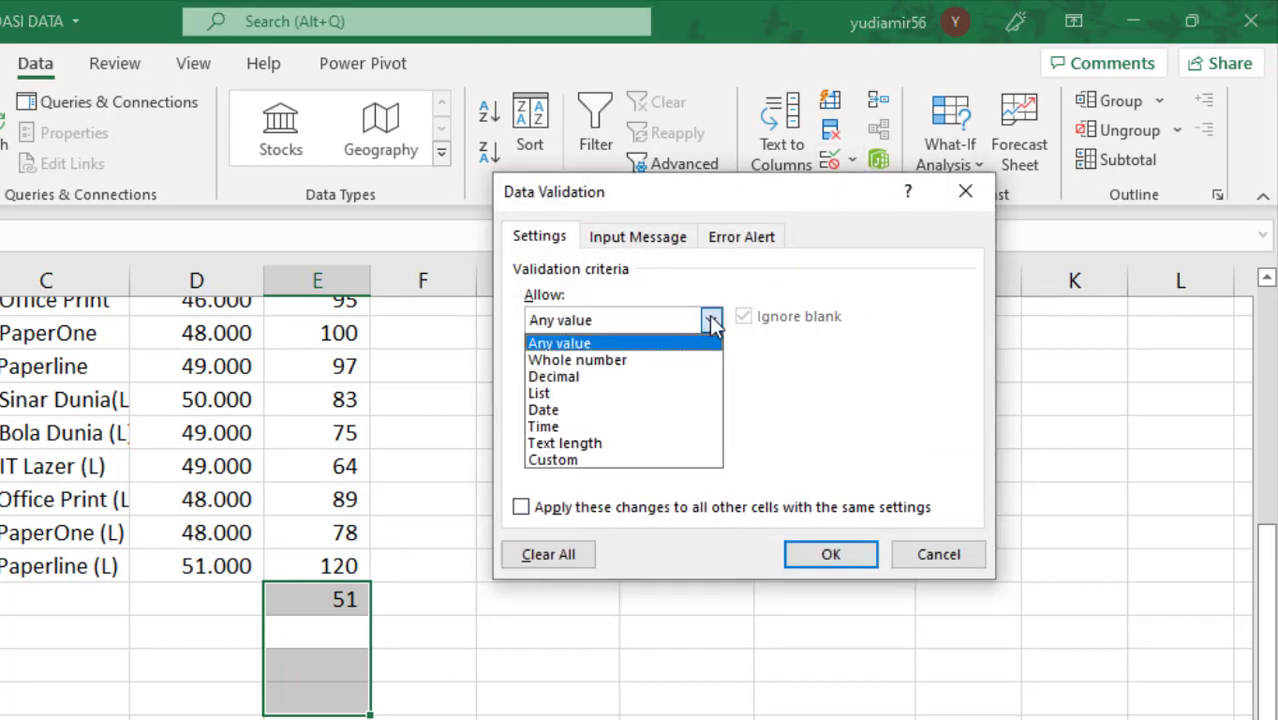
left_click(652, 362)
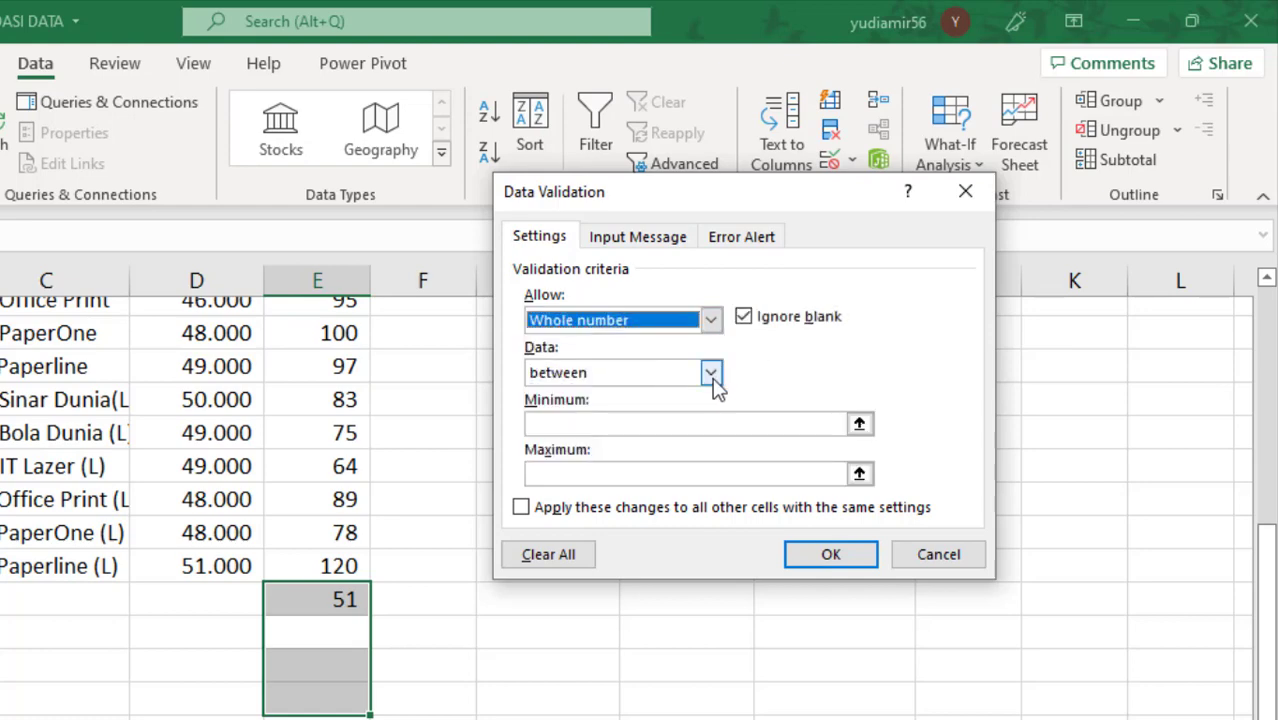
left_click(710, 372)
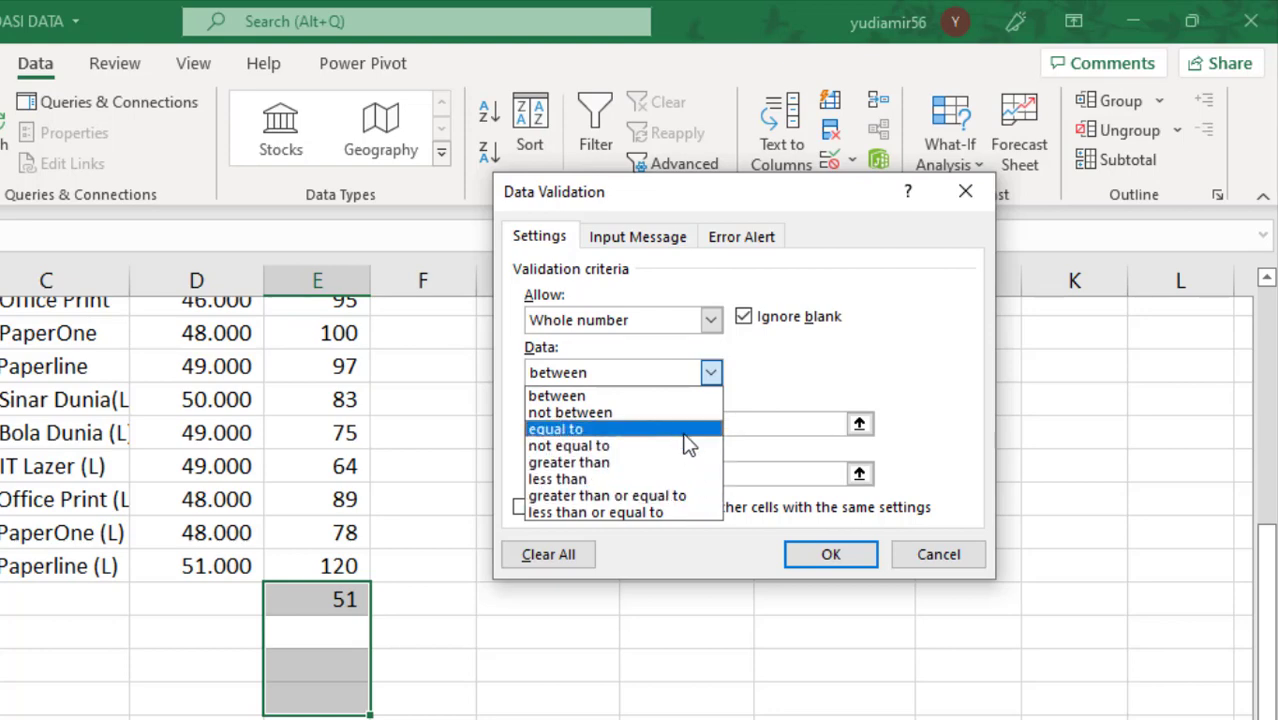
left_click(790, 371)
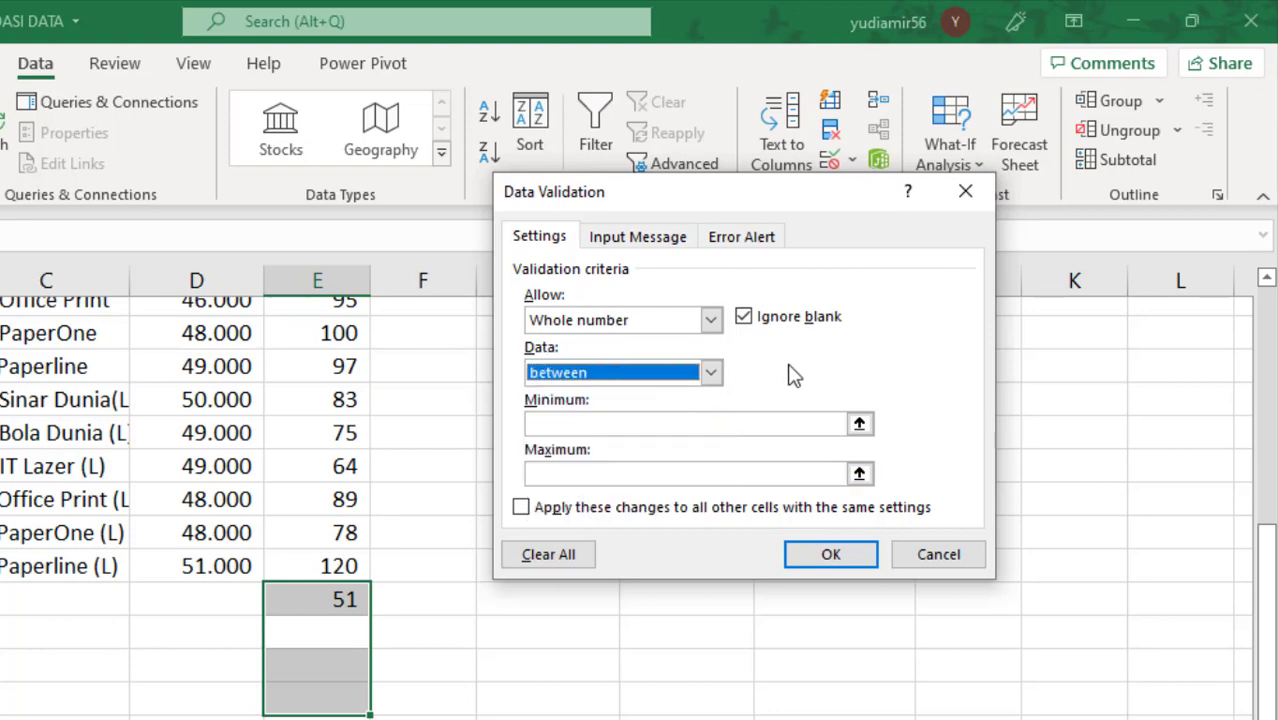
left_click(710, 320)
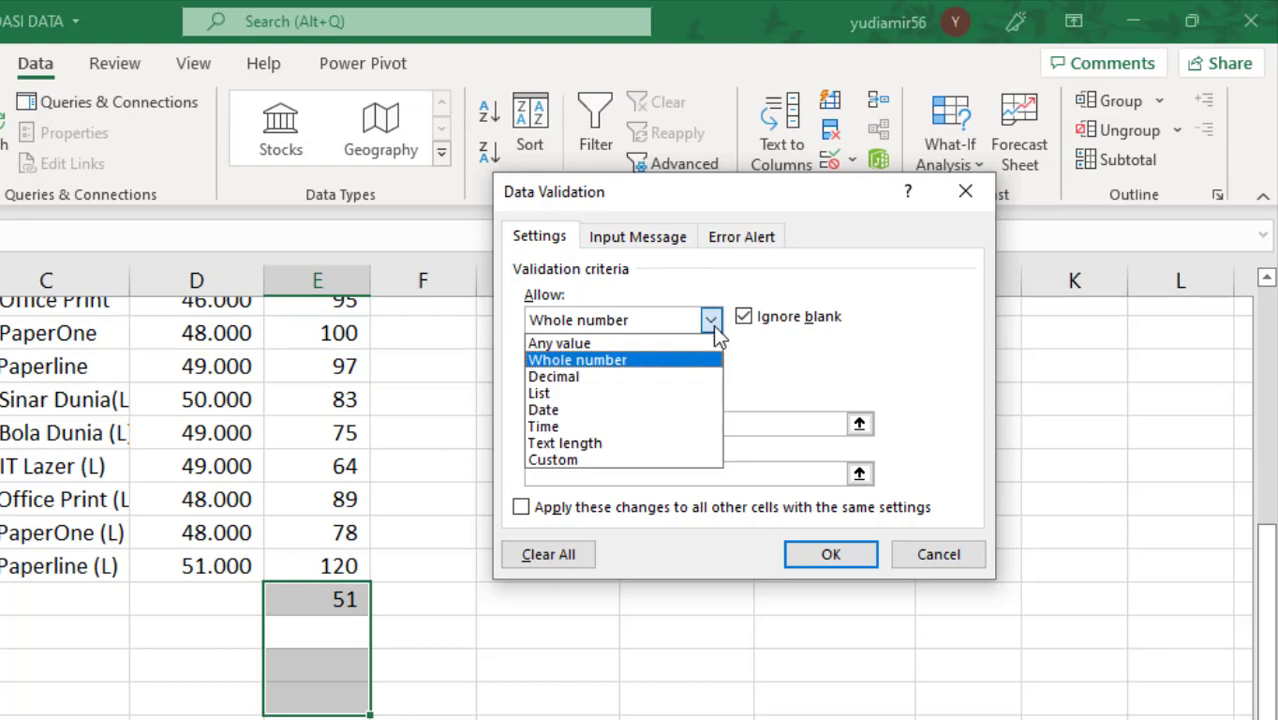
left_click(685, 379)
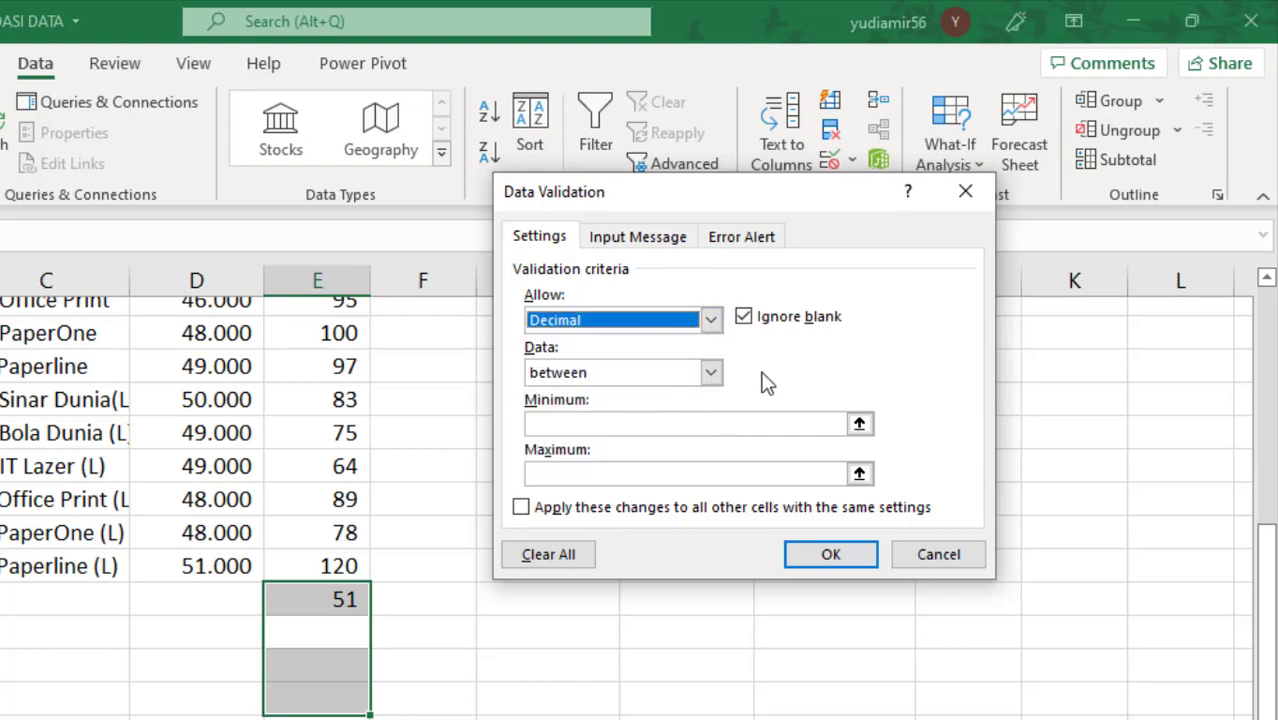
Step: Set the Decimal rule's minimum to 50,1 and maximum to 75,6, keeping the "between" comparison after viewing the comparison options
left_click(712, 376)
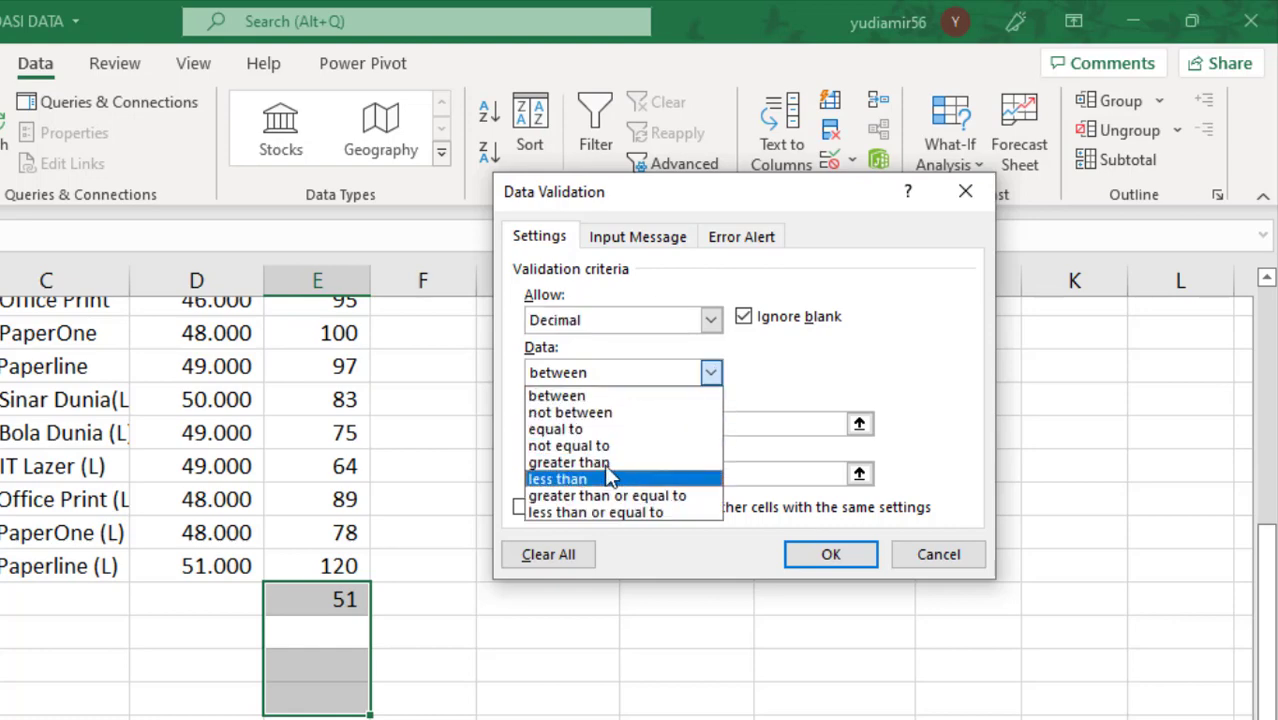
left_click(828, 392)
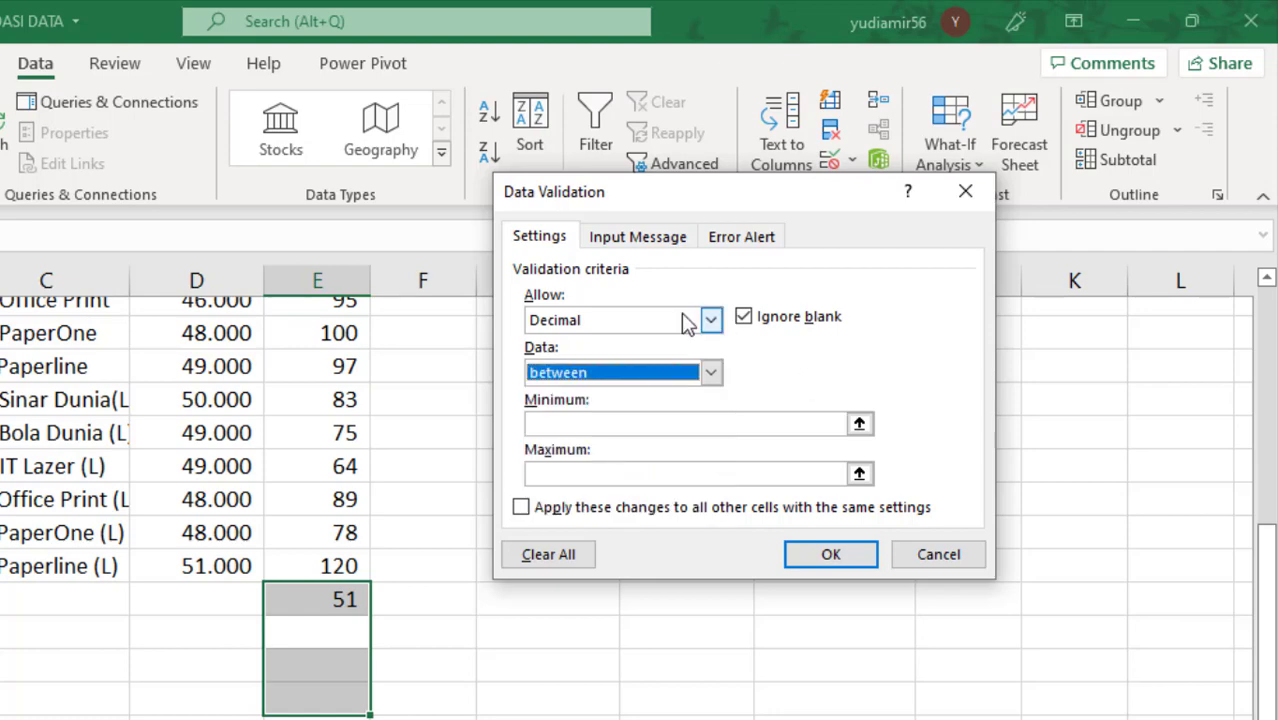
left_click(566, 425)
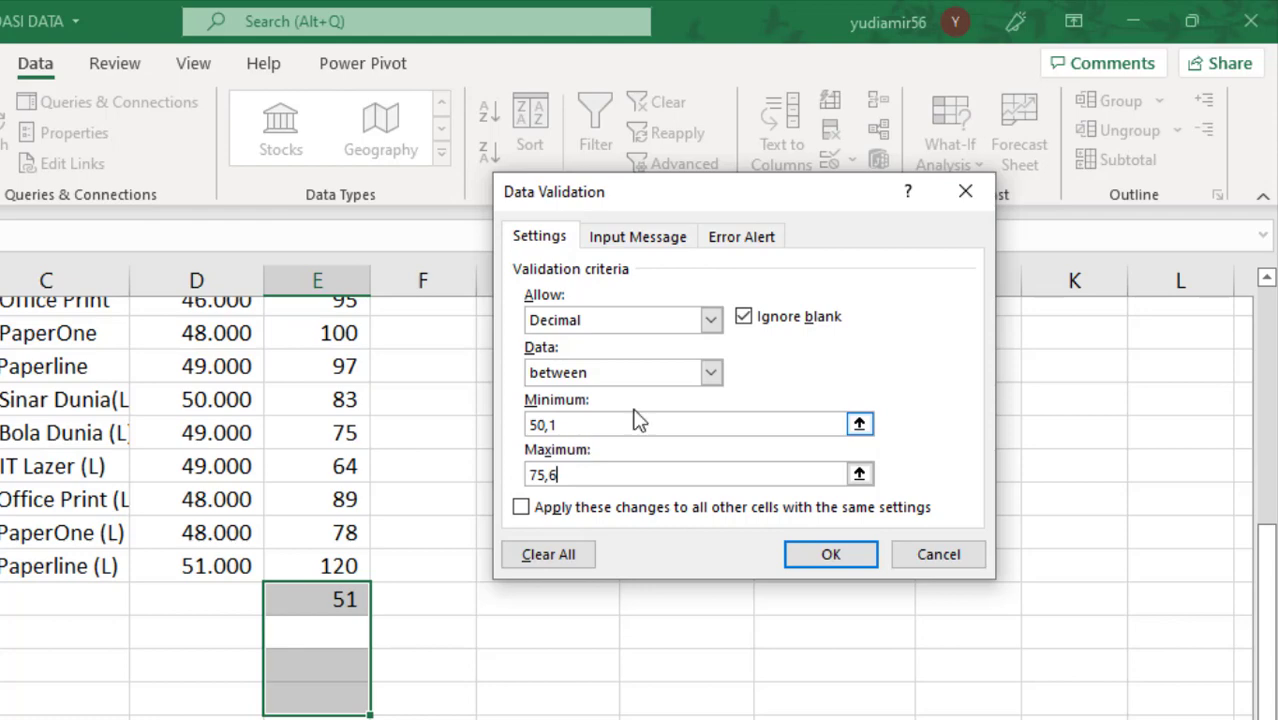
left_click(708, 374)
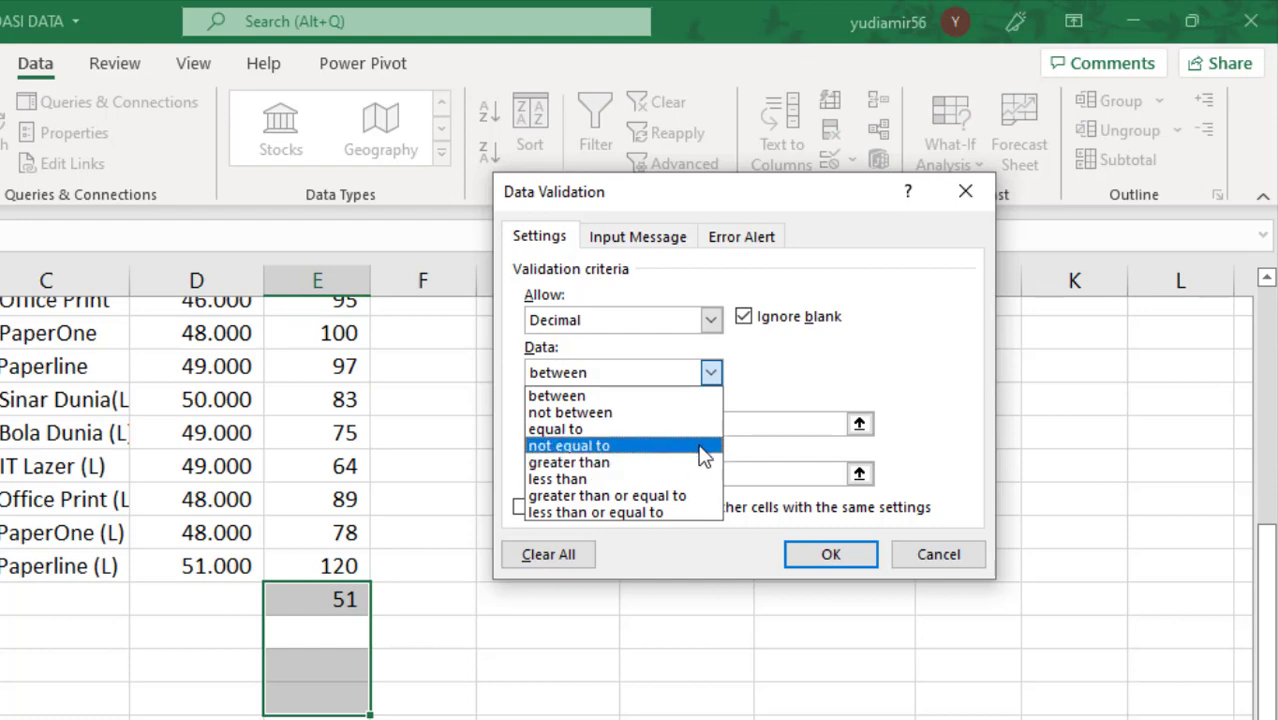
left_click(754, 369)
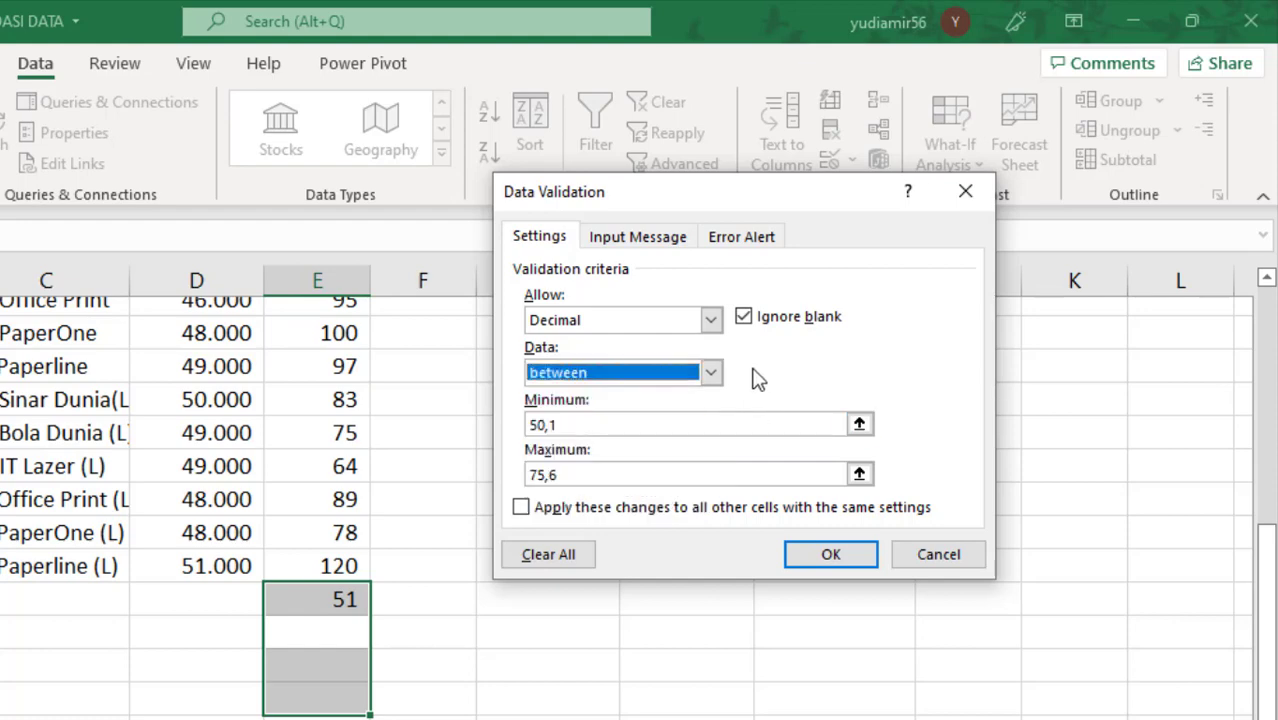
left_click(548, 554)
left_click(708, 319)
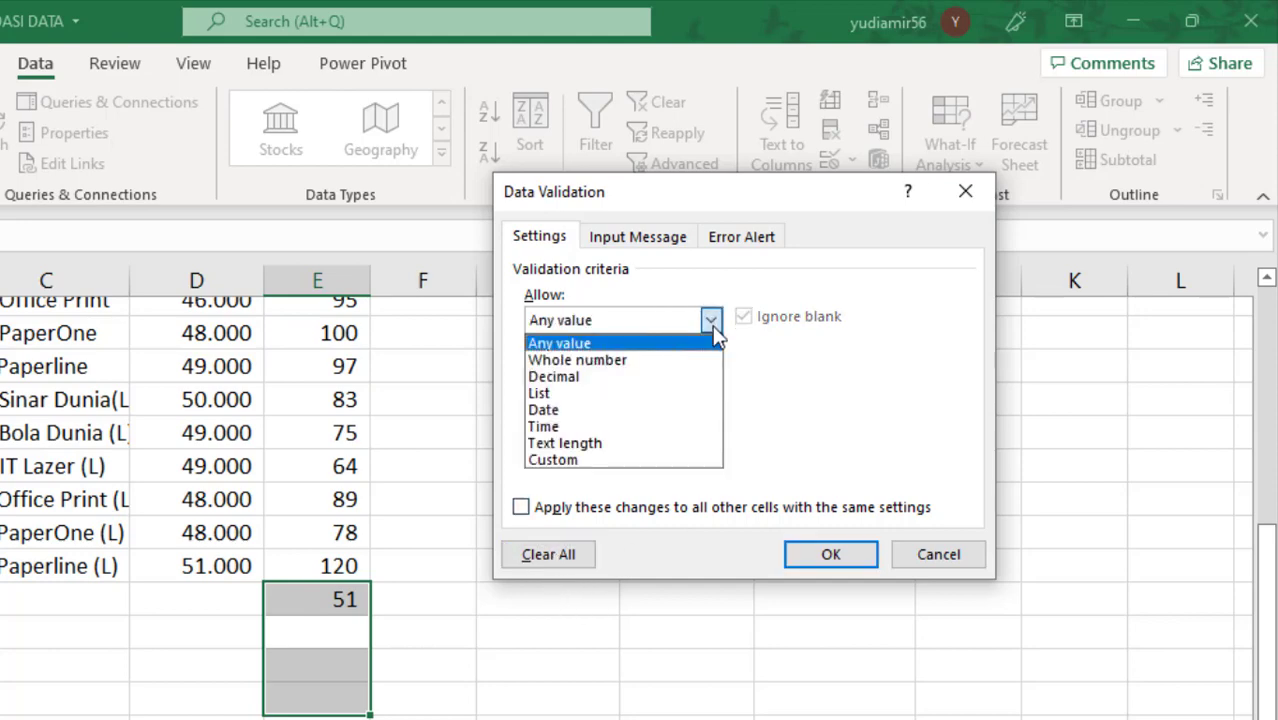
left_click(653, 409)
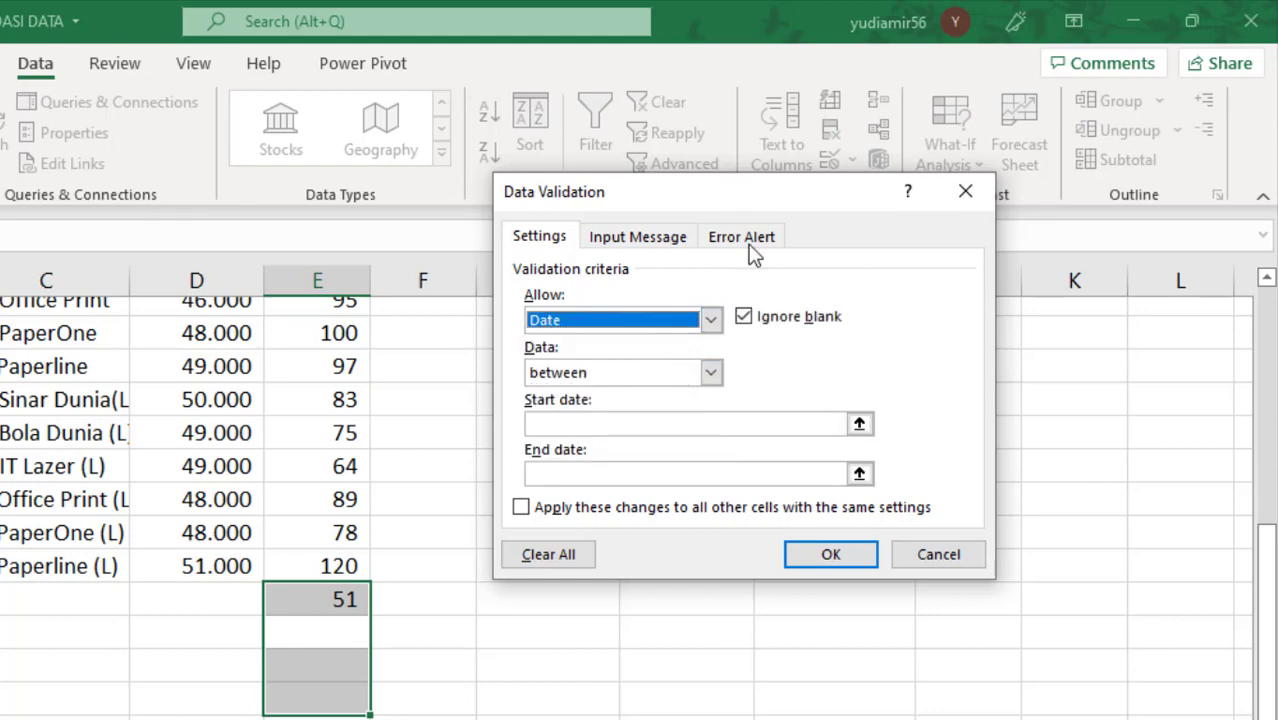
left_click(929, 560)
Step: Delete the test value 51 from cell E21
left_click(423, 665)
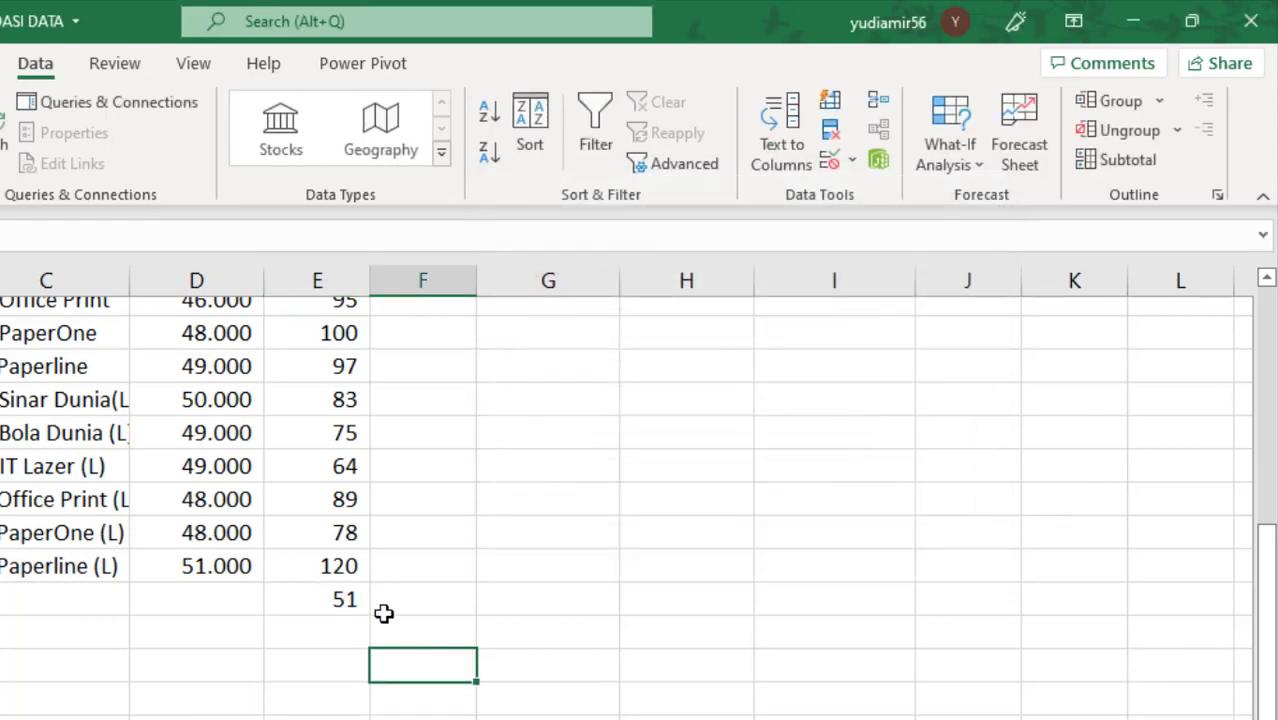
left_click(357, 594)
Step: Open data validation for TANGGAL PERIKSA cells A9:A20, erase their existing settings and allow Date with the "between" comparison
scroll(117, 585, "up", 2)
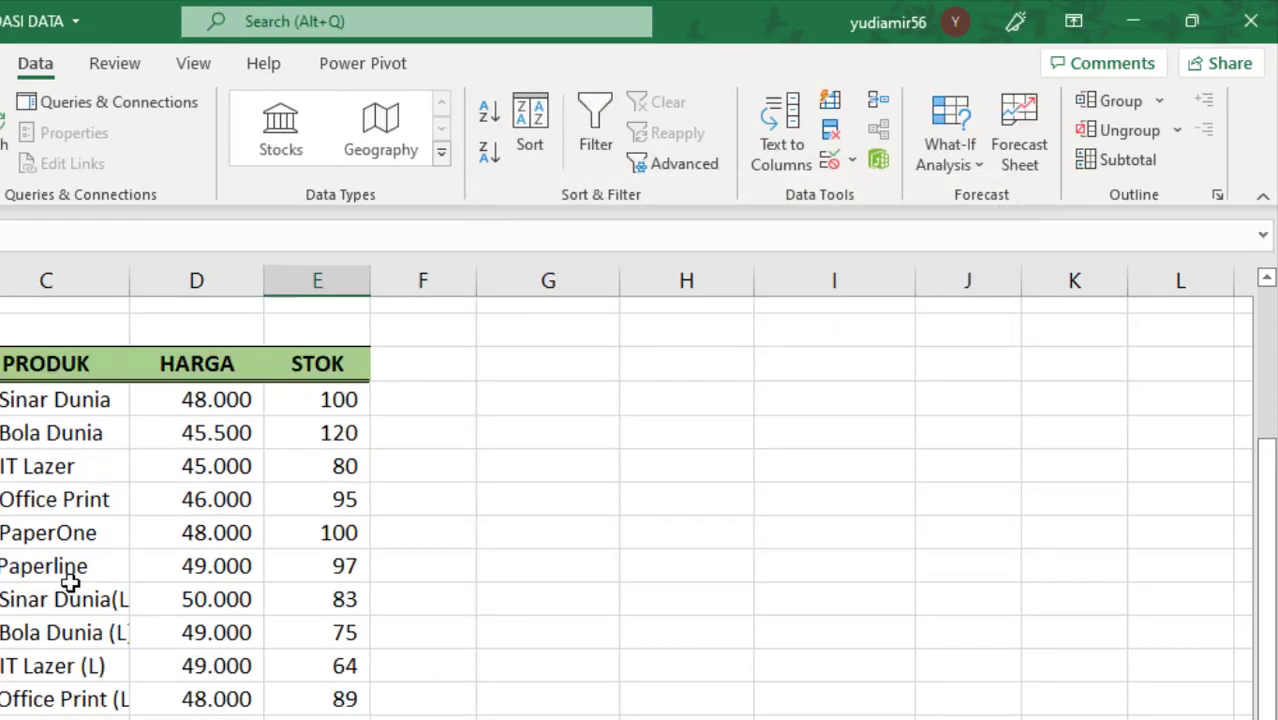
left_click(2, 399)
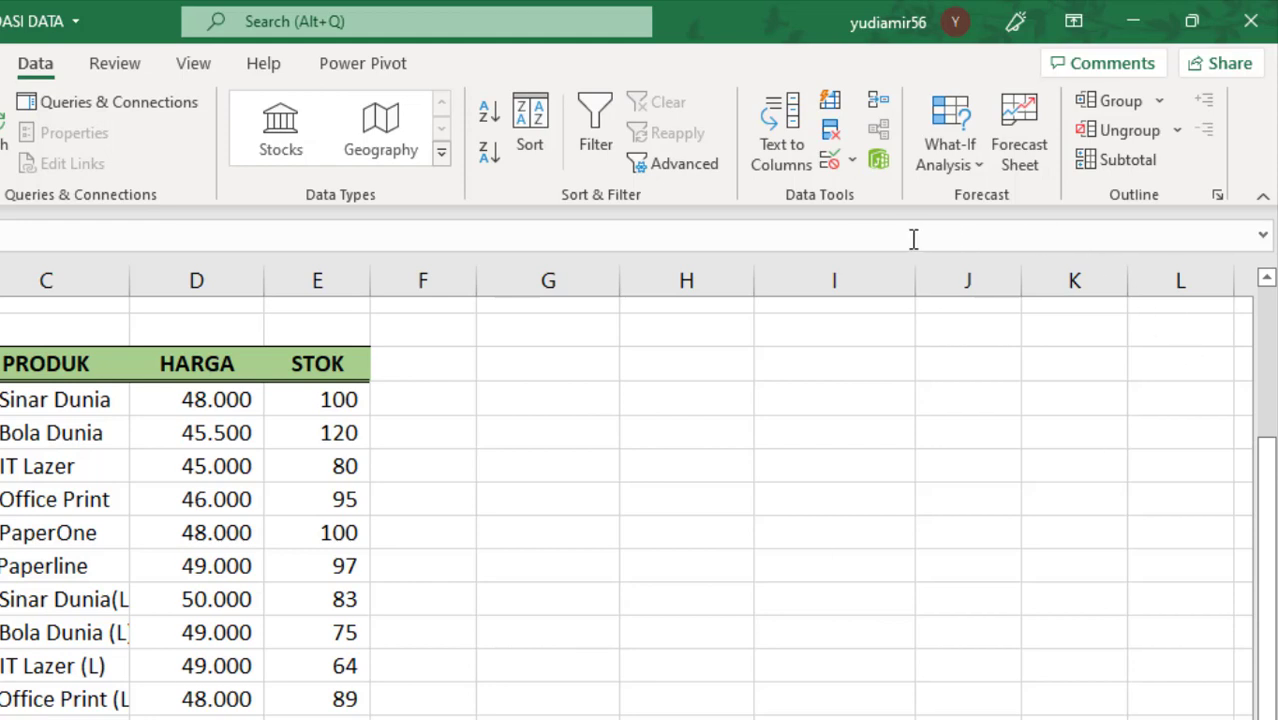
left_click(827, 163)
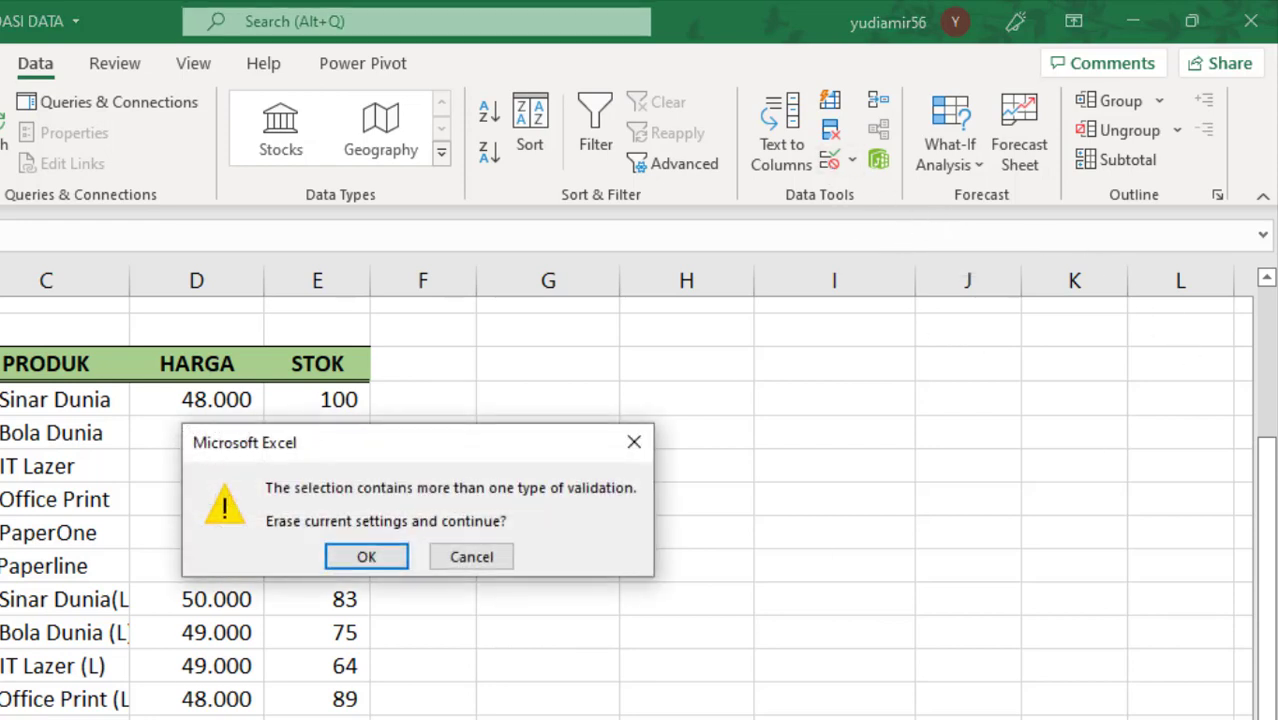
left_click(370, 568)
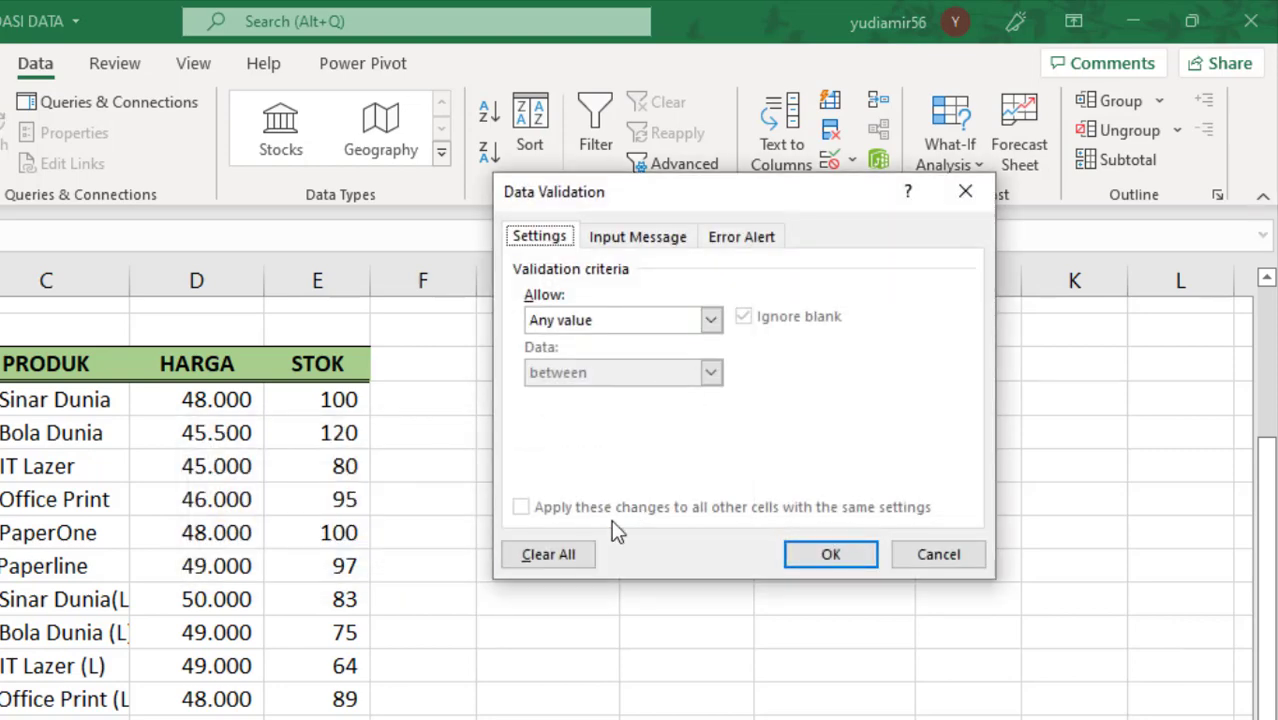
left_click(534, 561)
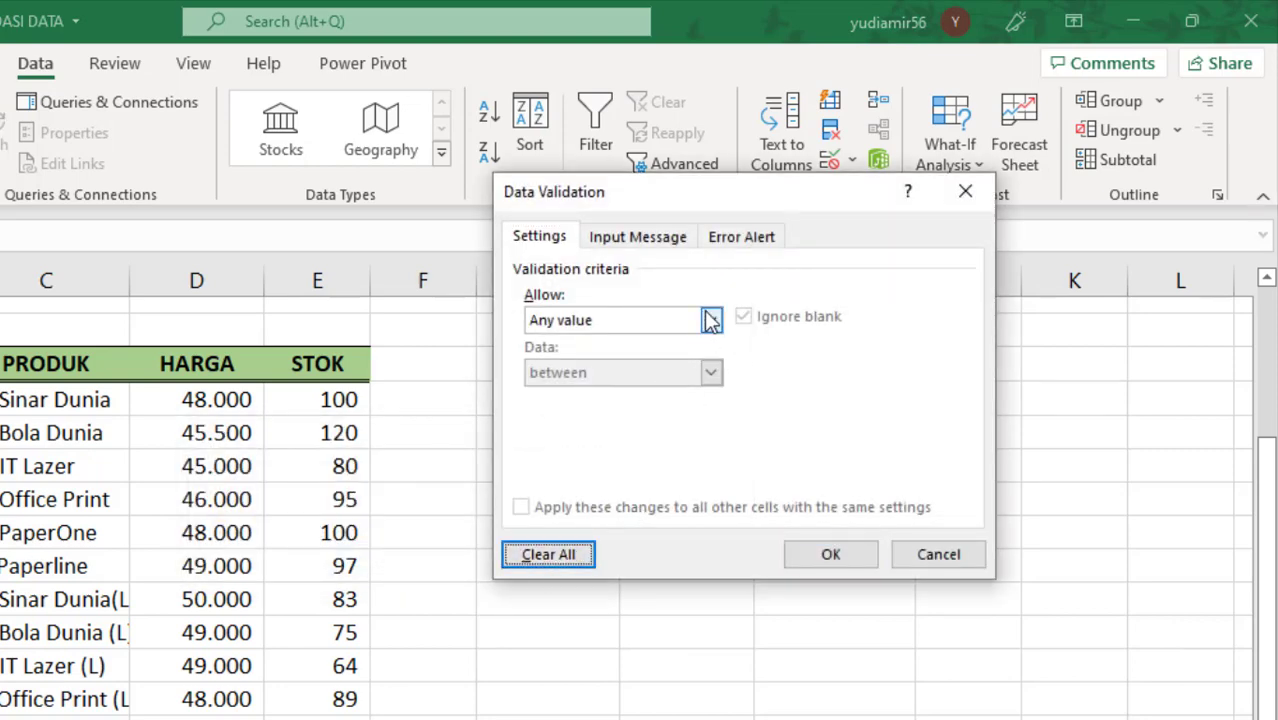
left_click(711, 320)
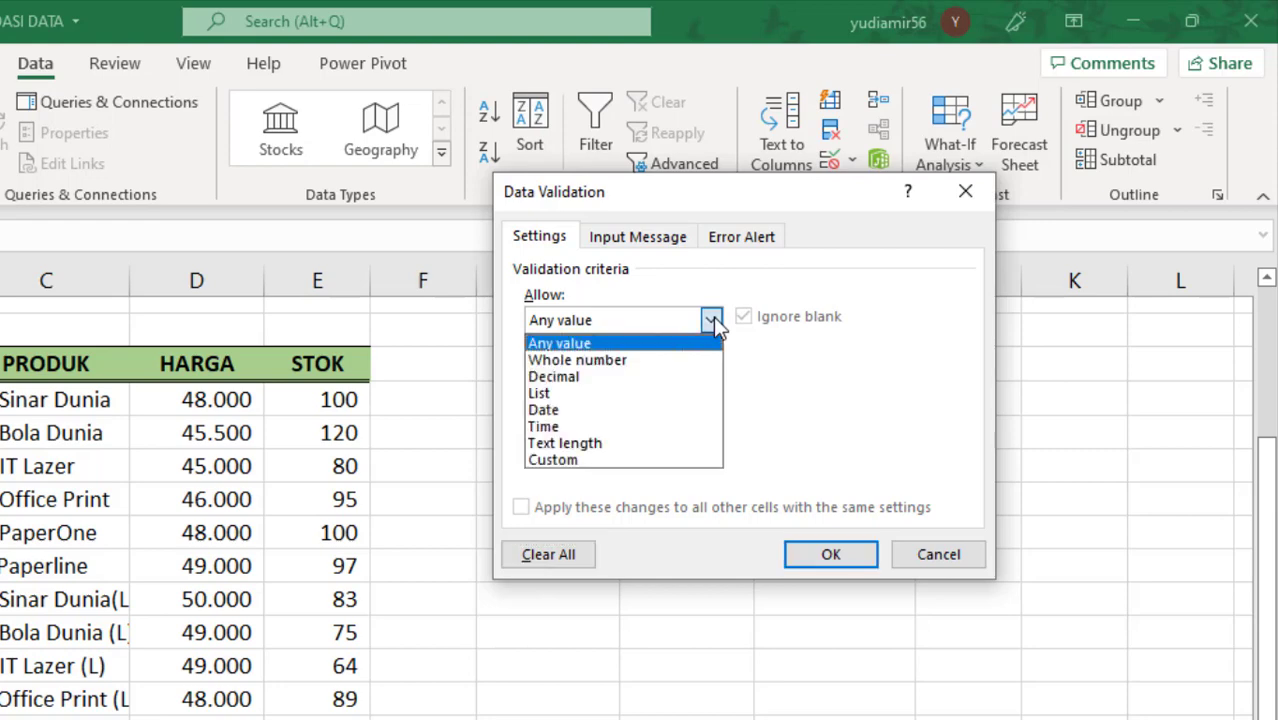
left_click(685, 318)
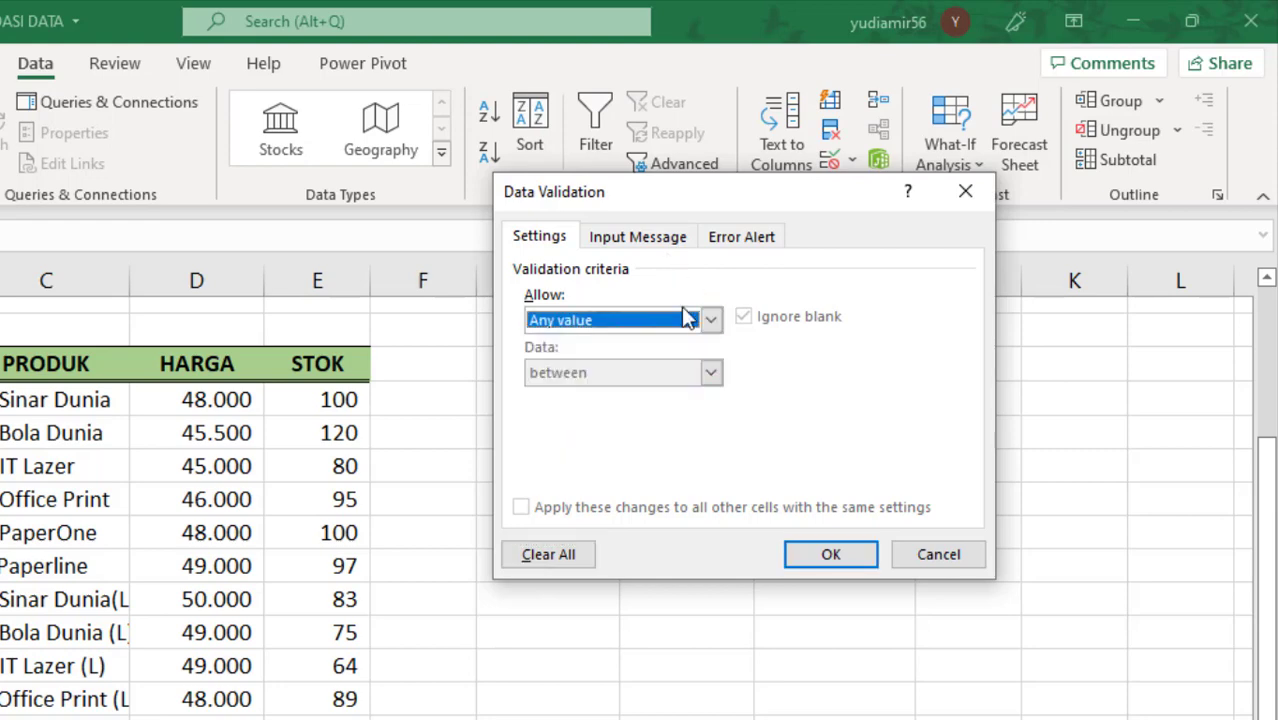
left_click(708, 322)
left_click(679, 410)
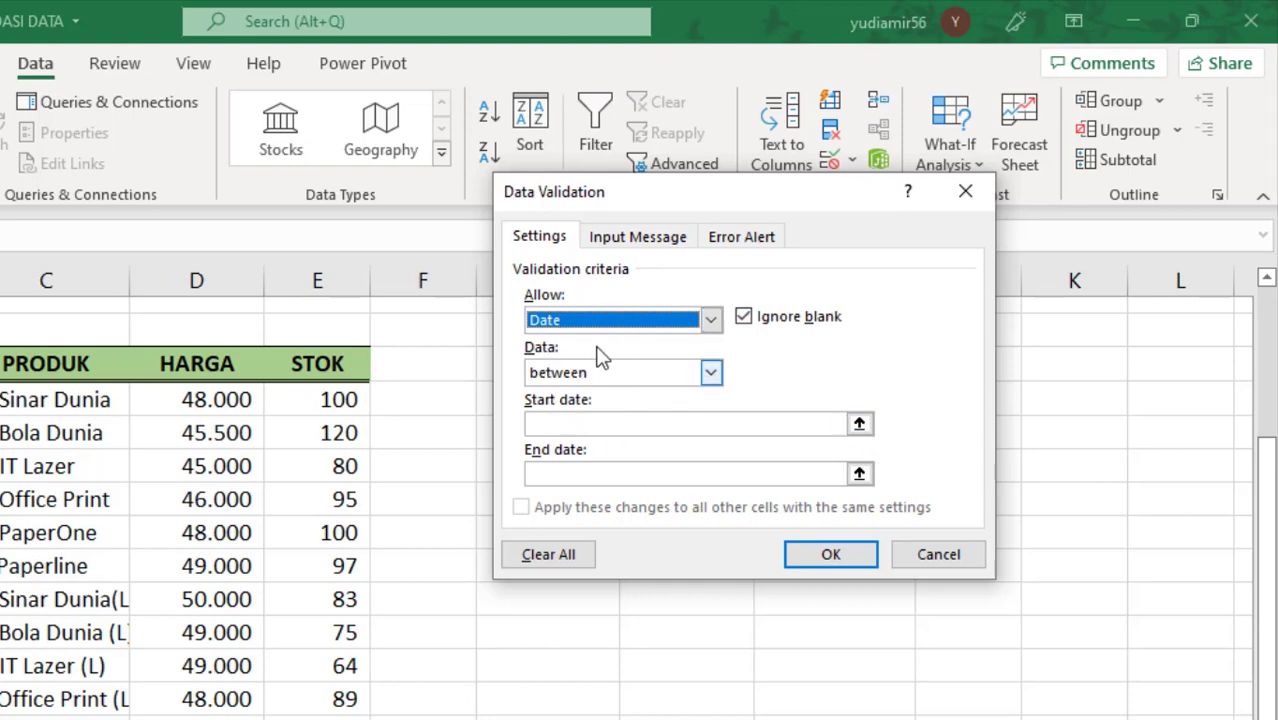
left_click(711, 373)
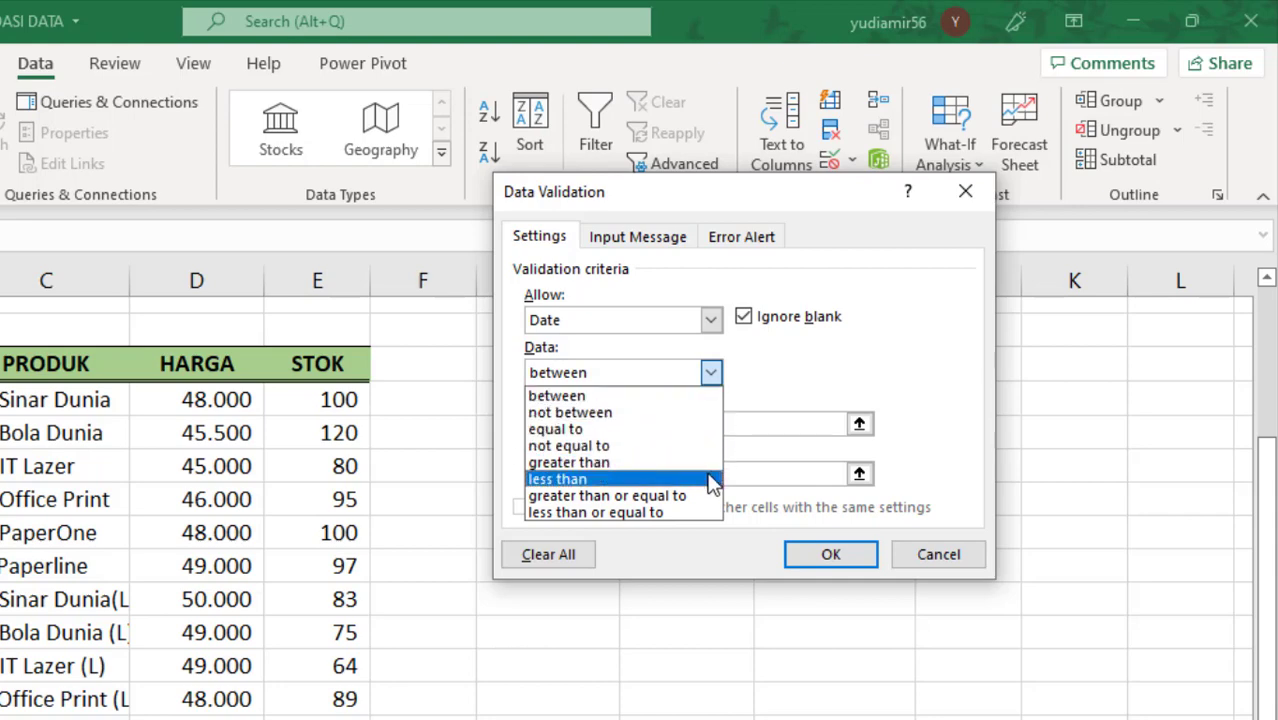
left_click(828, 378)
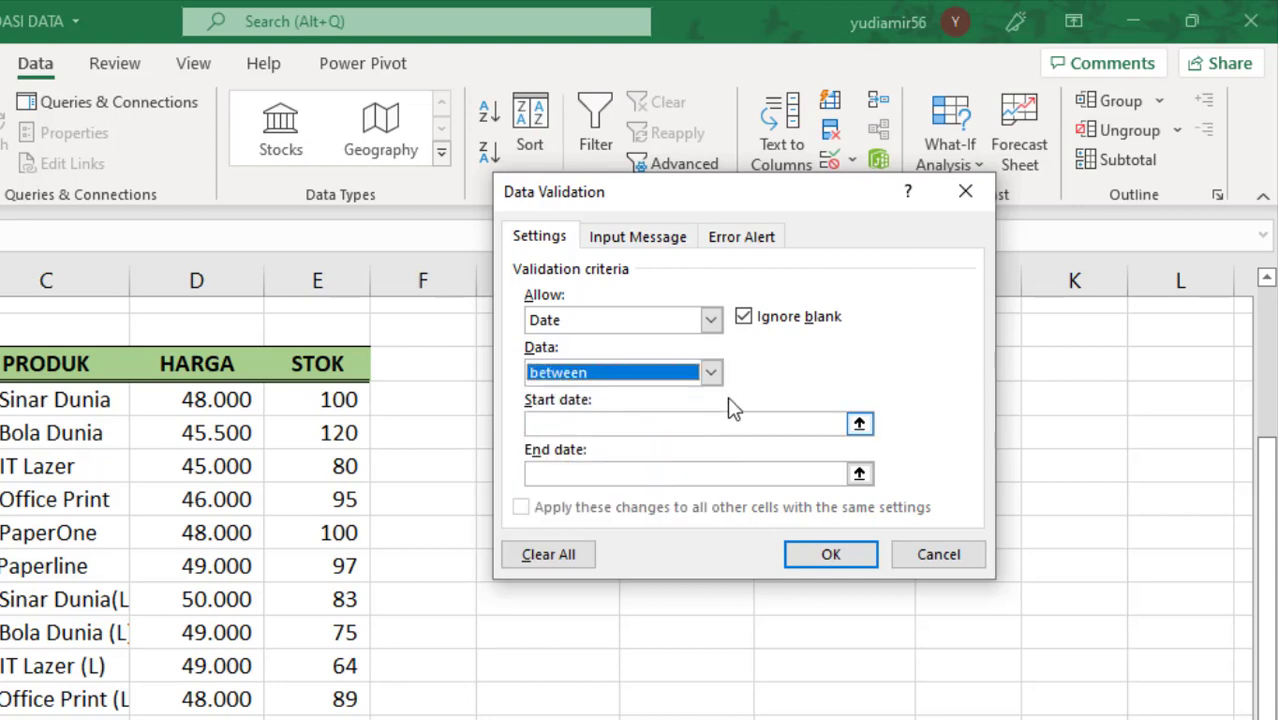
Step: Set the Date rule's start date to 1/12/2021 and end date to 5/12/2021, and apply it to the cells
left_click(595, 424)
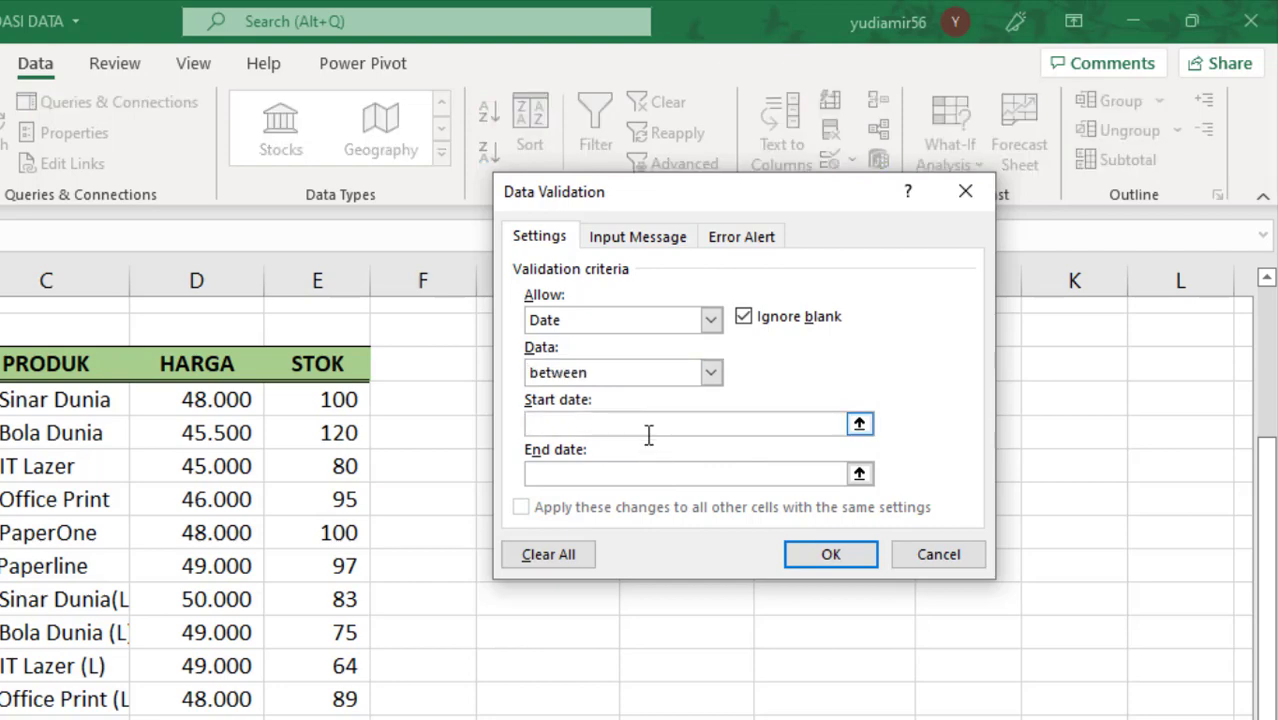
left_click(565, 476)
left_click(582, 422)
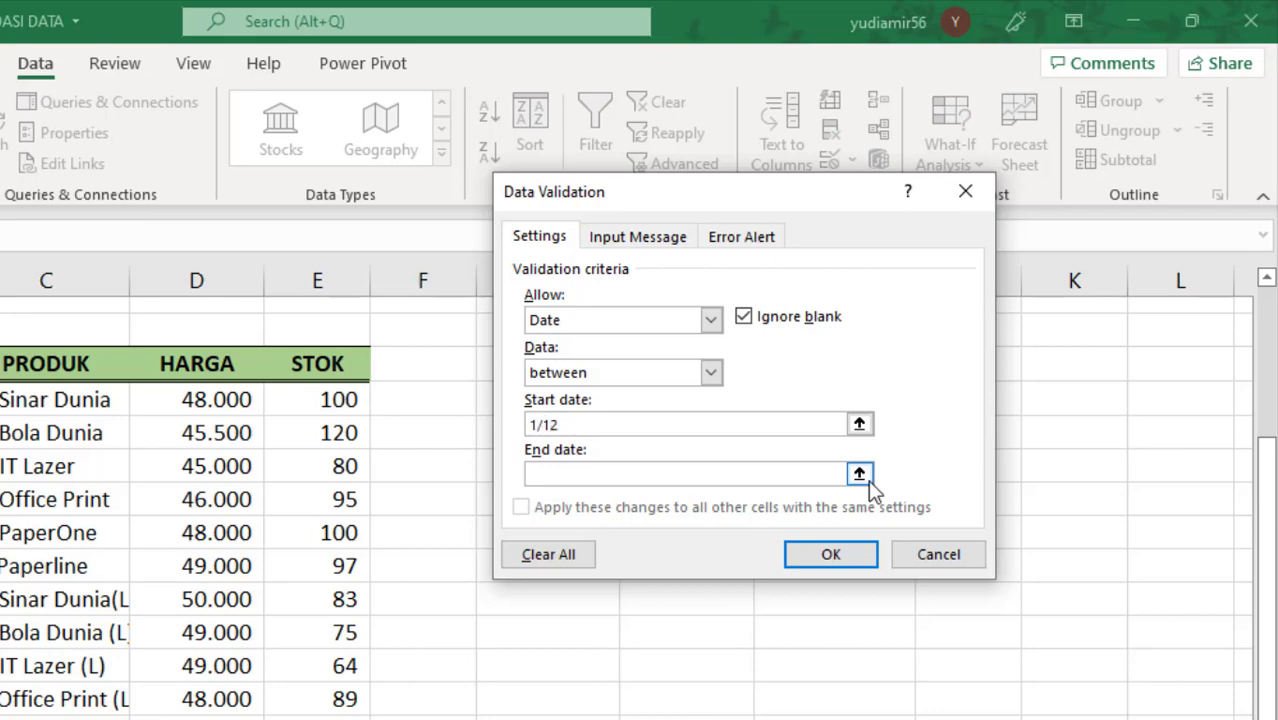
type("1/12/2021")
left_click(670, 472)
type("5/121")
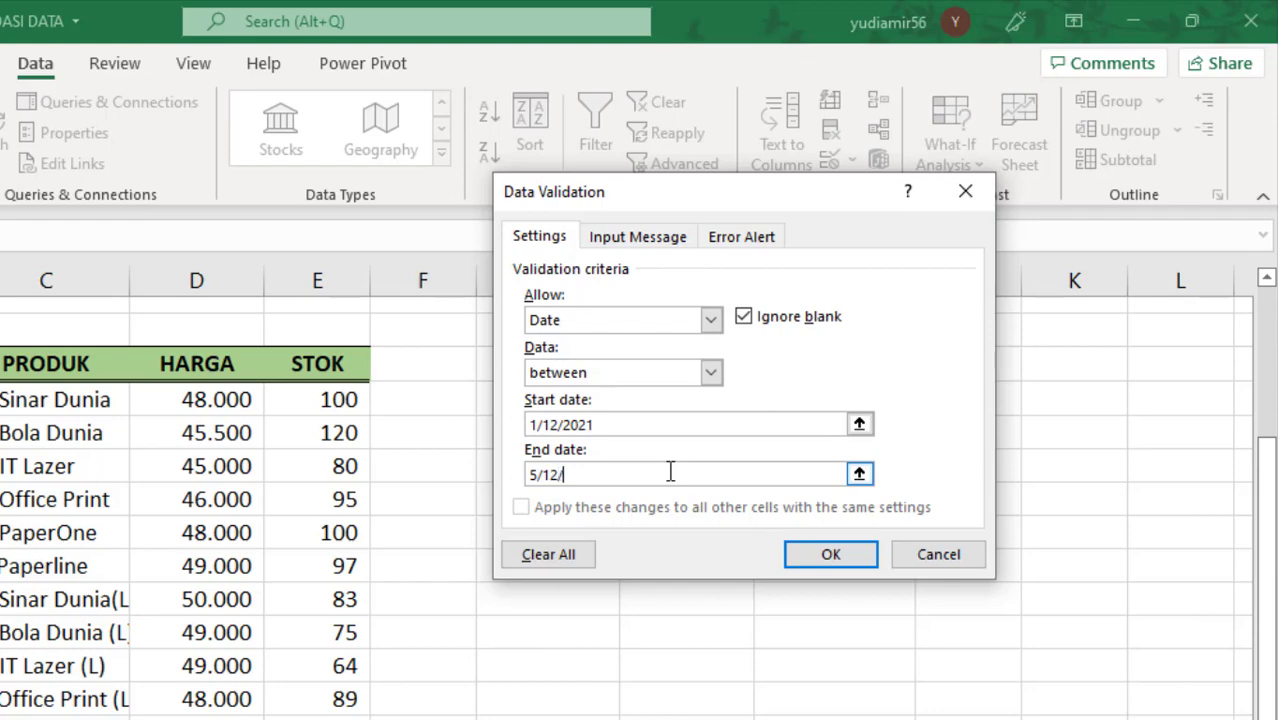
type("021")
left_click(557, 424)
left_click(557, 424)
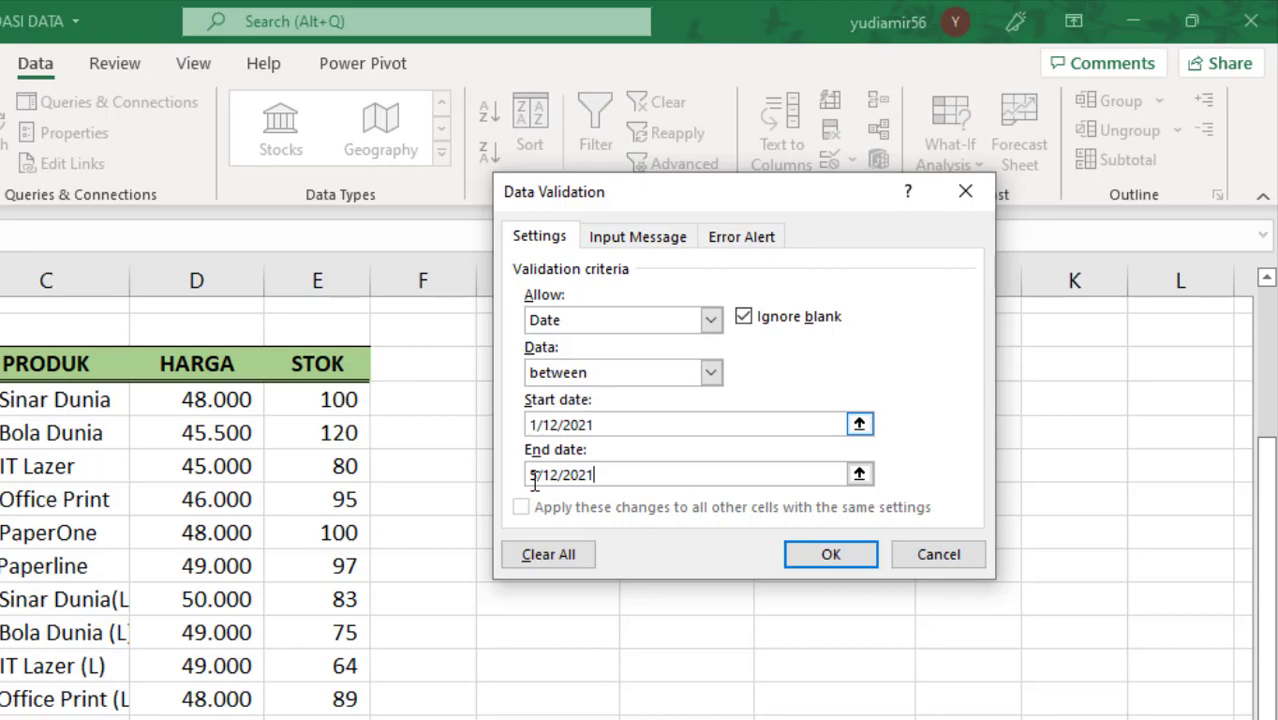
left_click(844, 559)
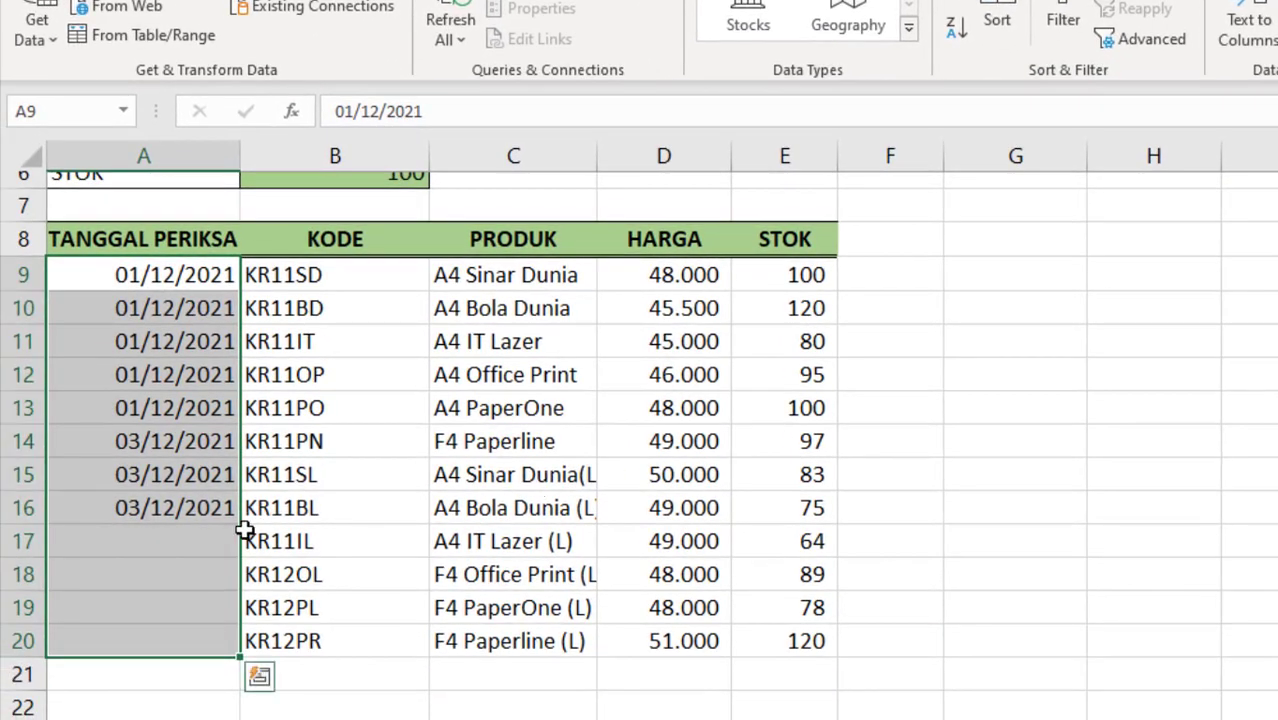
Step: Try to enter 6/12/2021 in cell A17 to test the date rule, then cancel the entry
left_click(193, 537)
type("6")
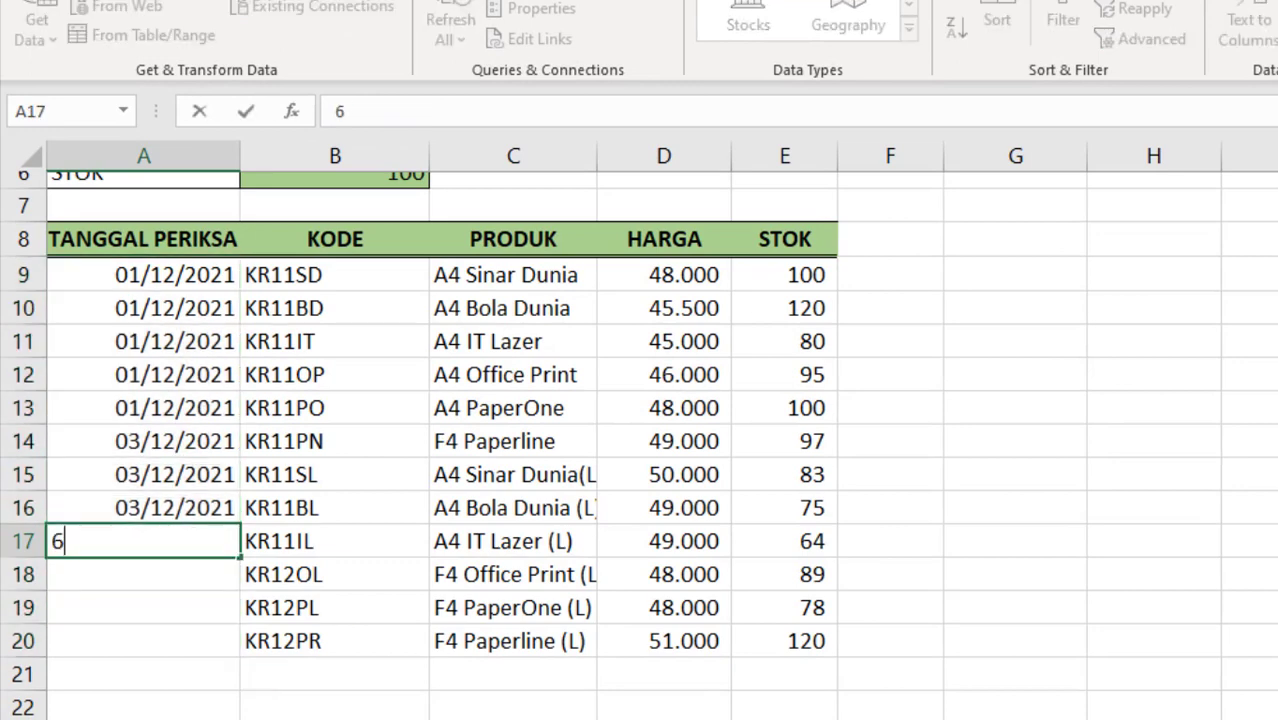
type("/12/2021")
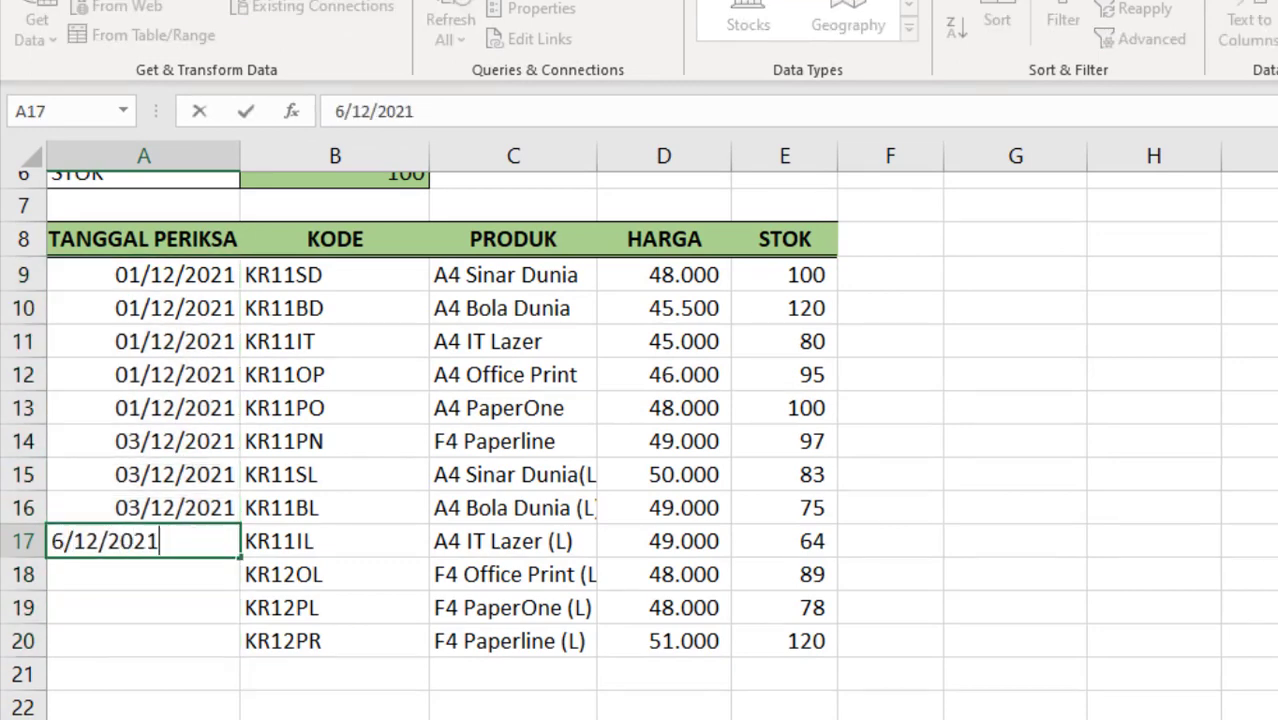
key("Return")
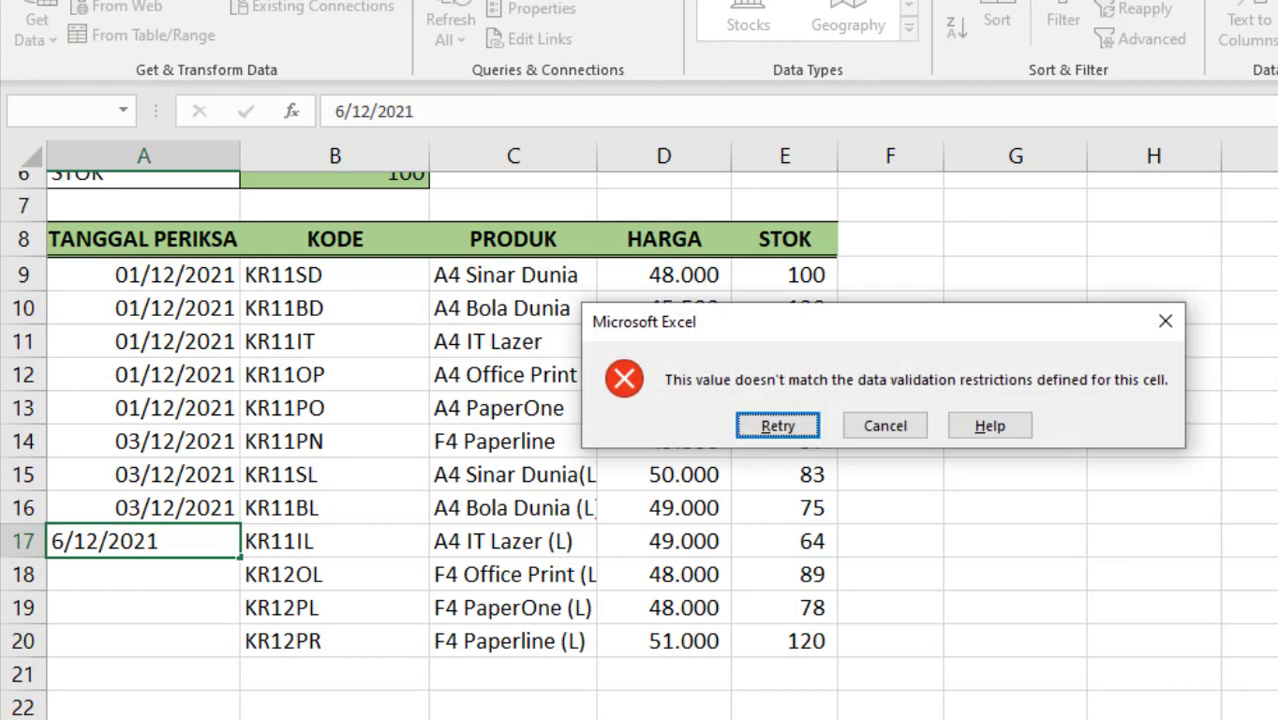
left_click(886, 425)
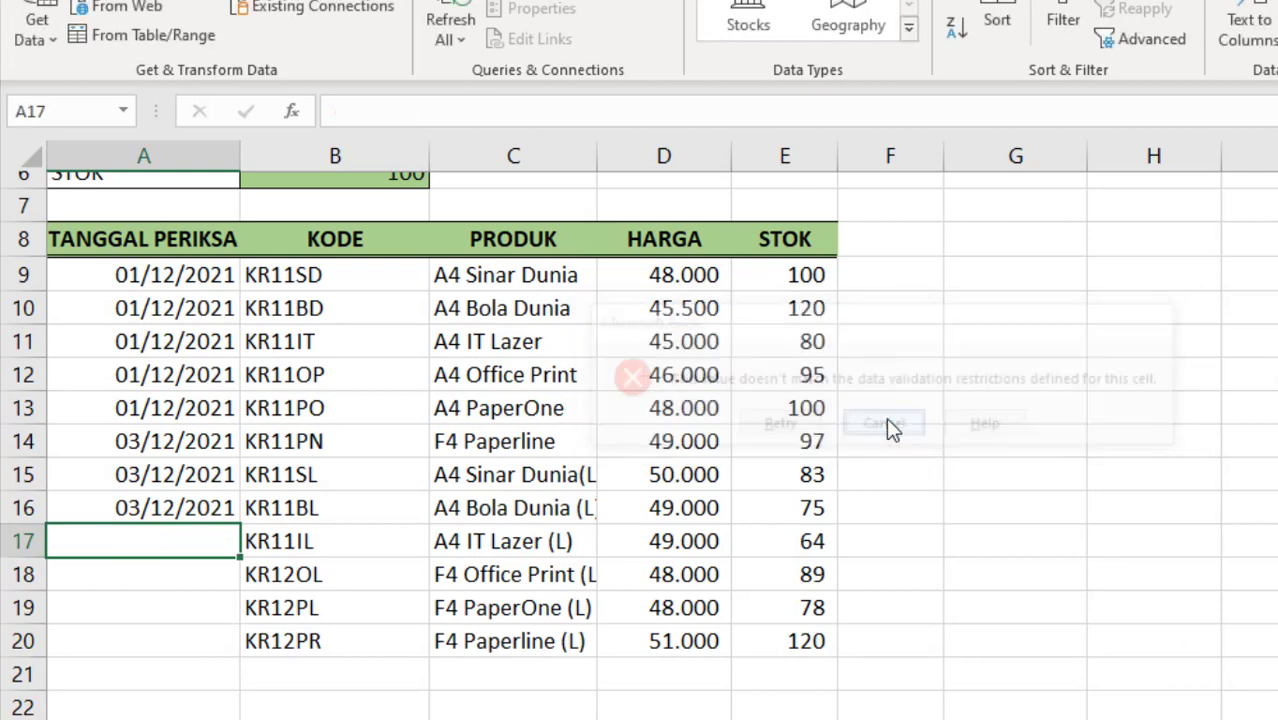
Step: Reopen data validation for cells A9:A20, clear the settings and allow Date, keeping "between" after viewing the comparison options
left_click_drag(185, 285, 200, 641)
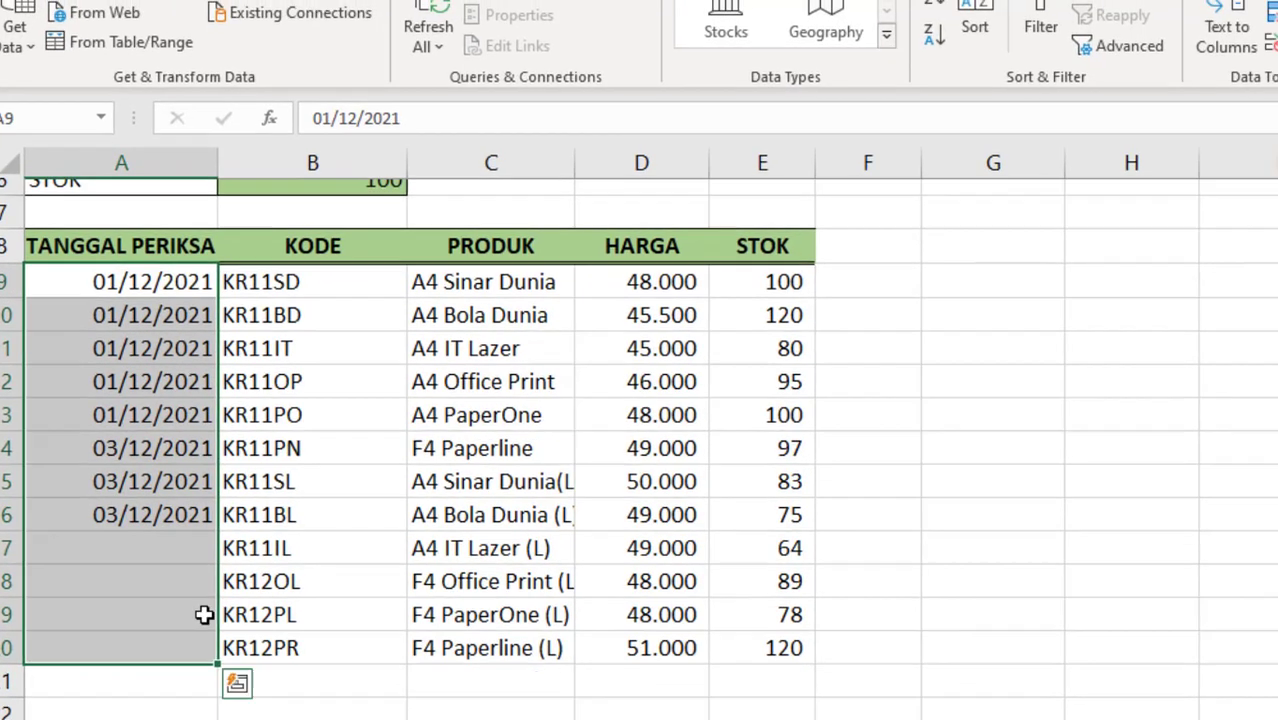
left_click(1272, 43)
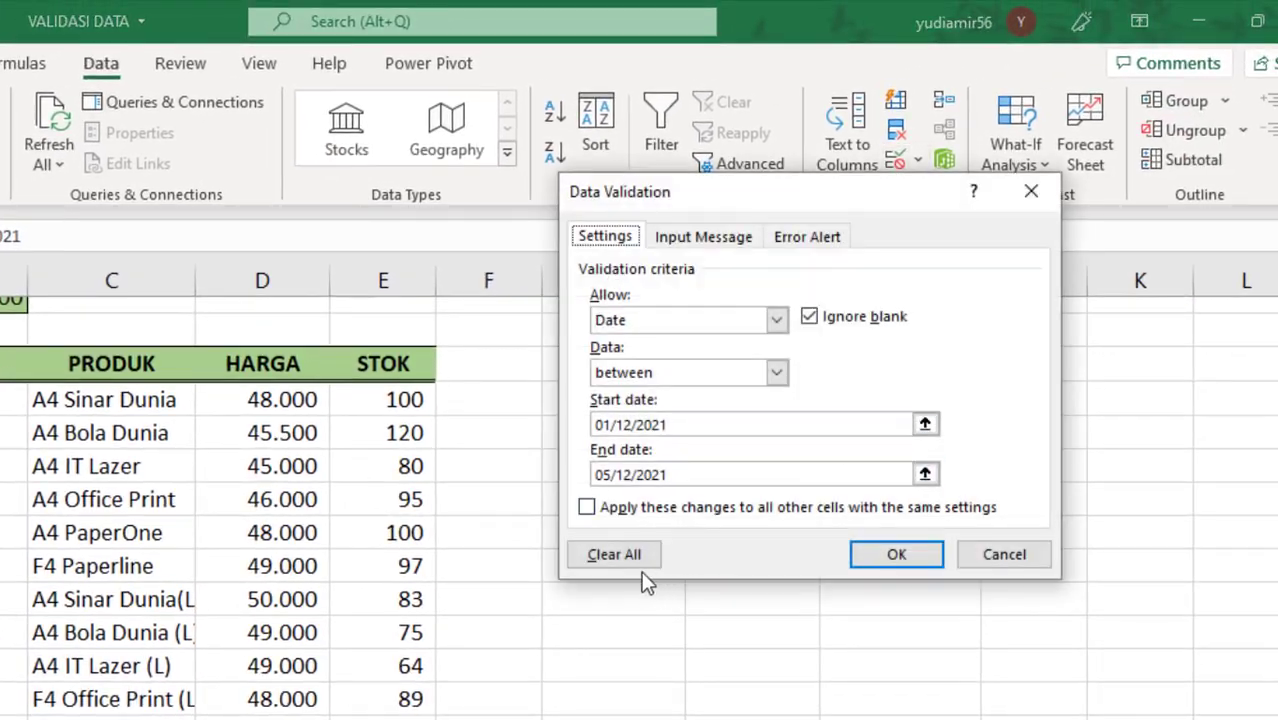
left_click(628, 552)
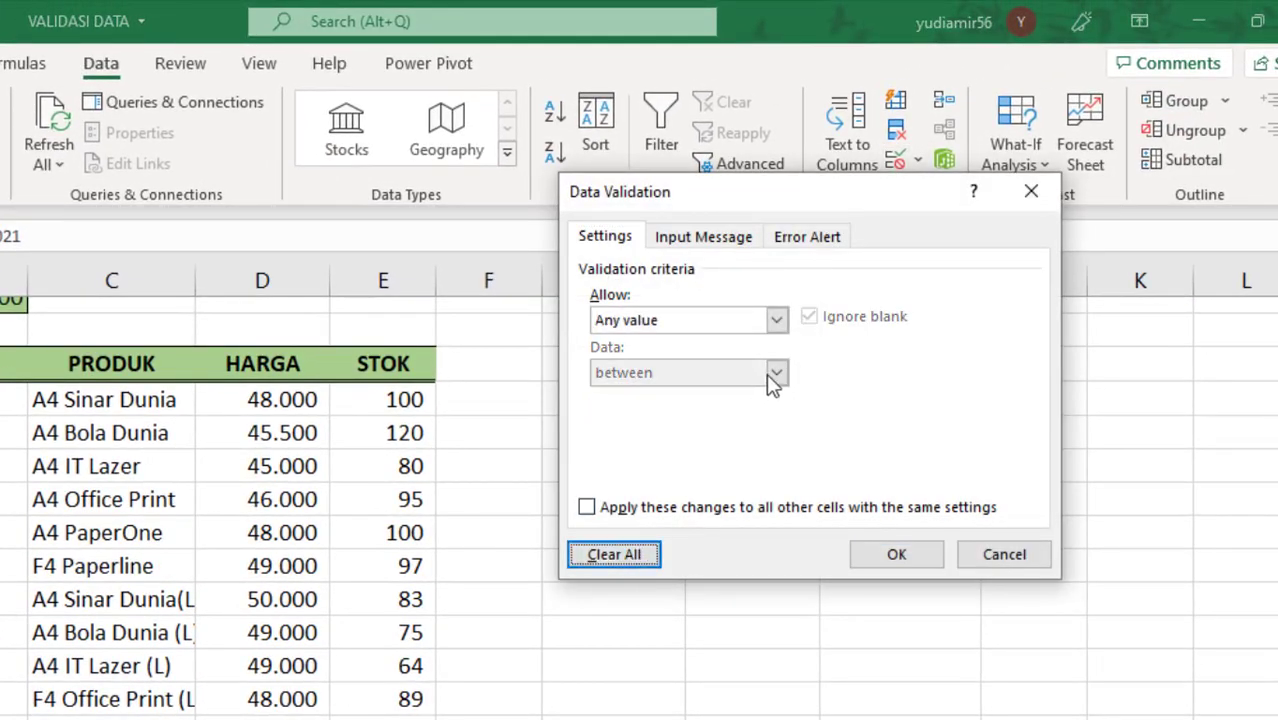
left_click(776, 320)
left_click(712, 410)
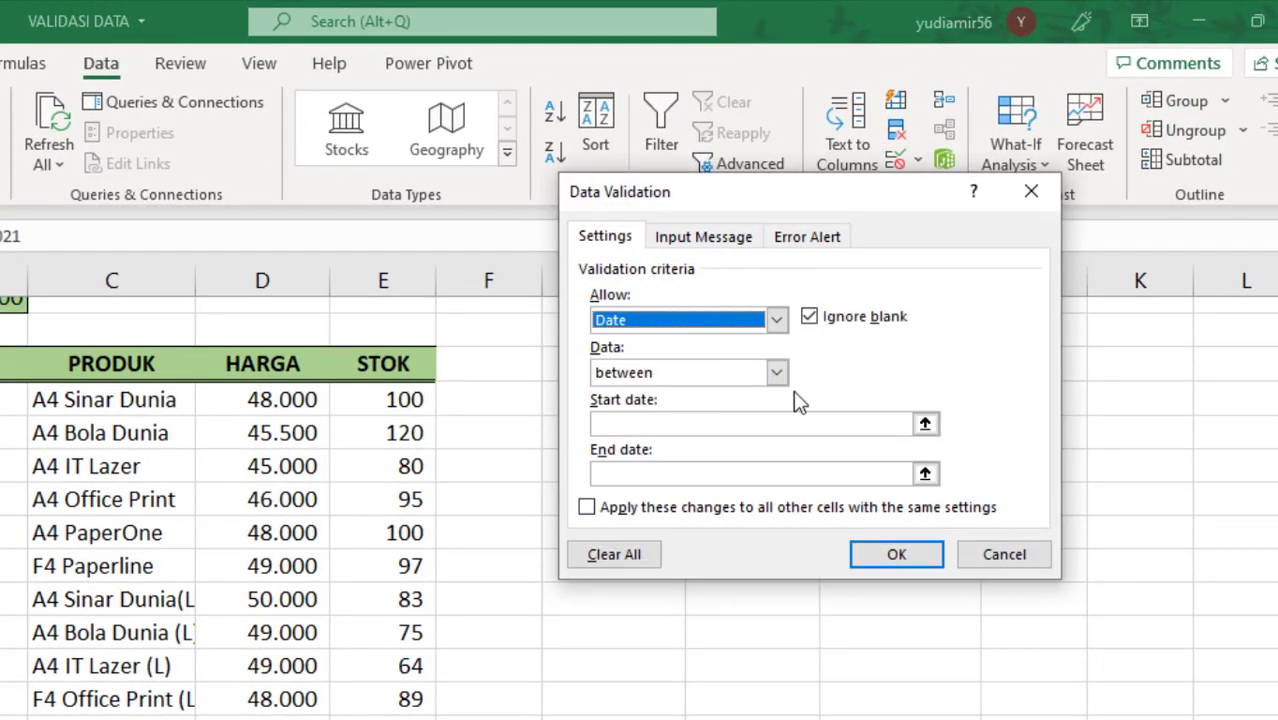
left_click(778, 374)
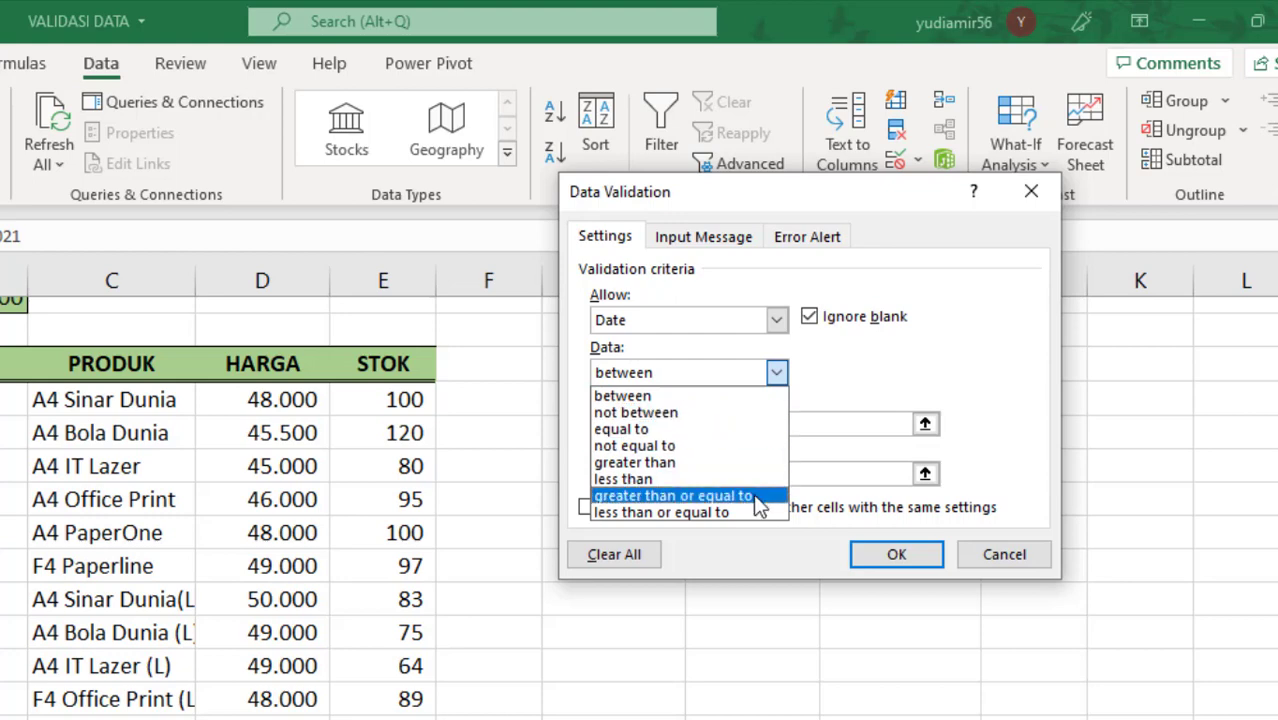
left_click(890, 372)
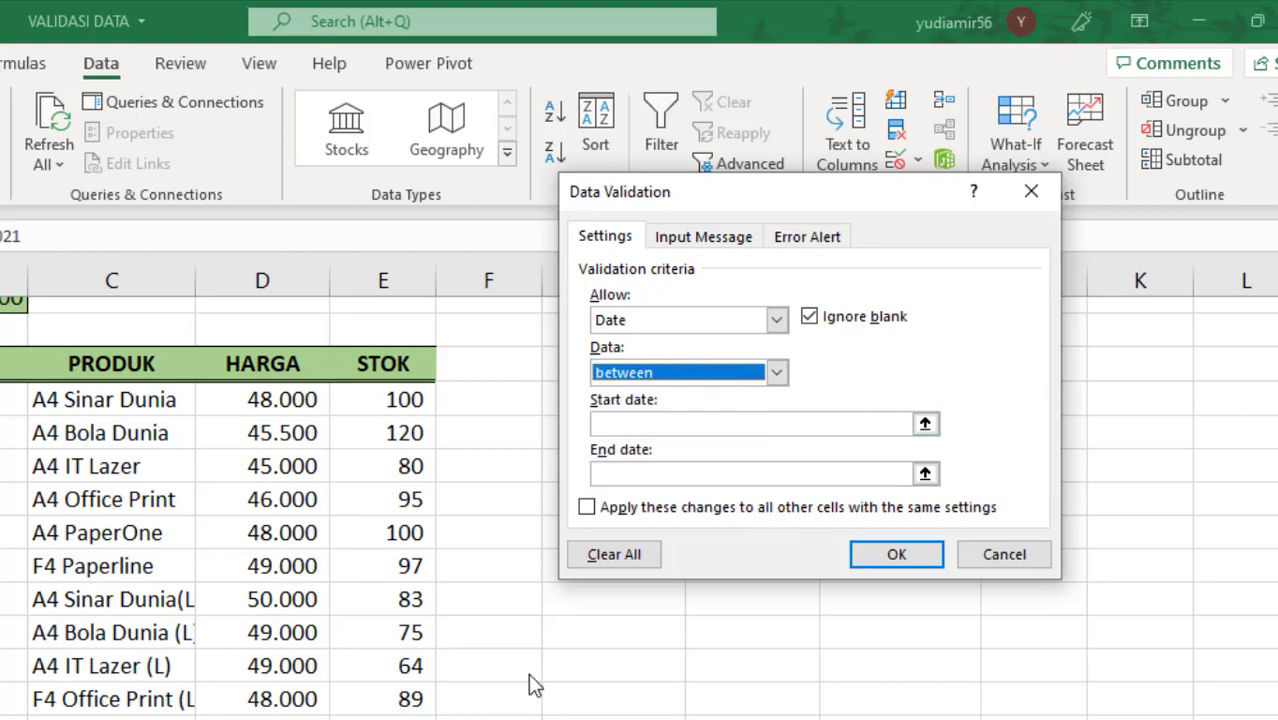
Step: Clear the Date settings and set the allowed type to Time, keeping the "between" comparison
left_click(607, 558)
left_click(777, 320)
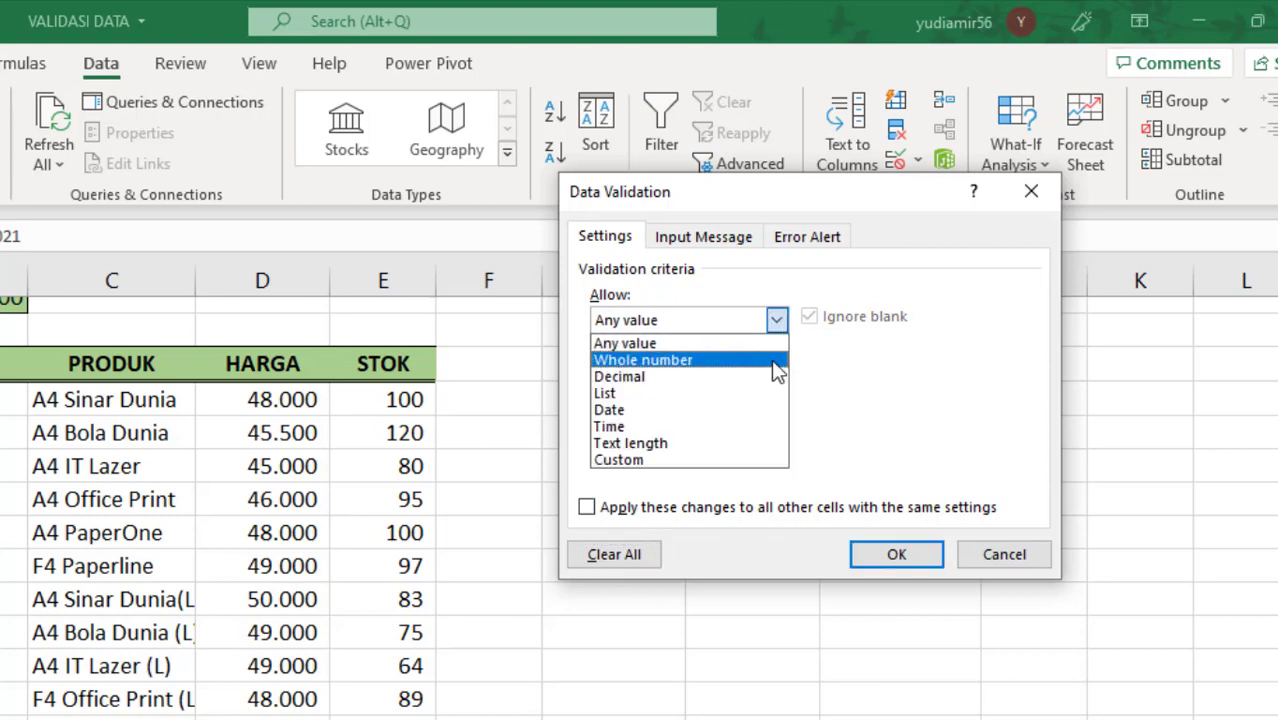
left_click(778, 427)
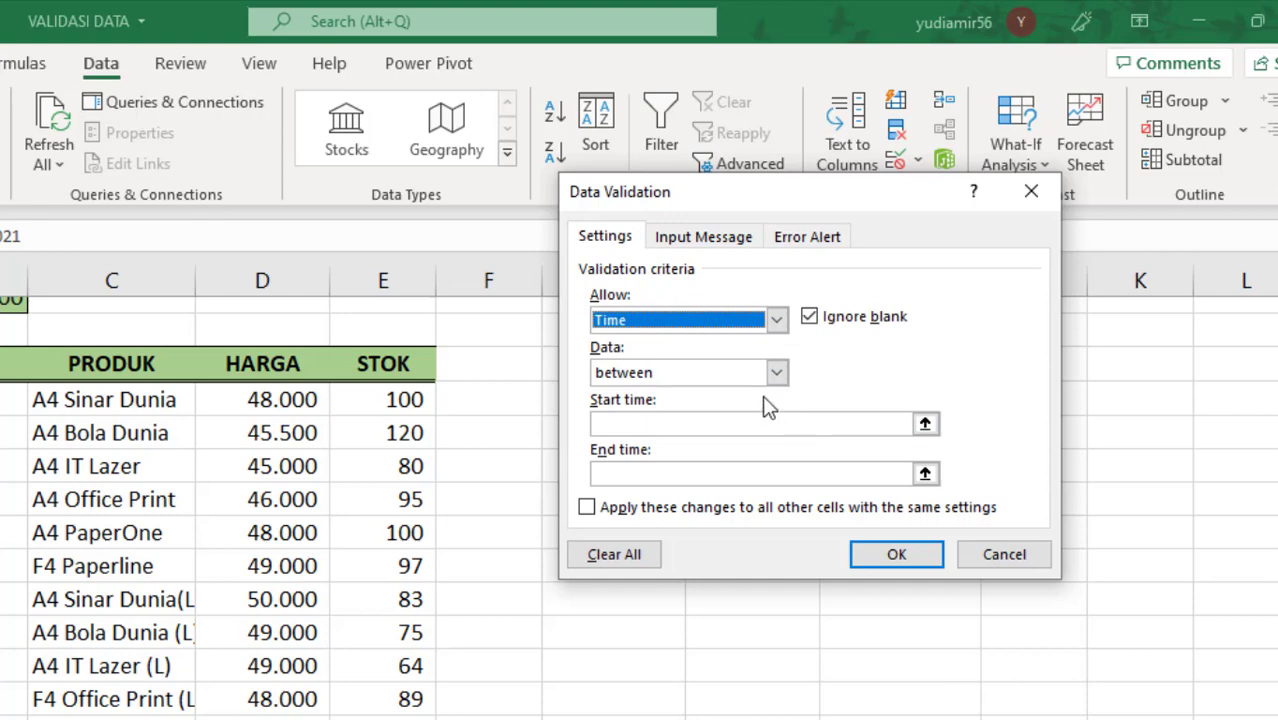
left_click(776, 373)
left_click(776, 380)
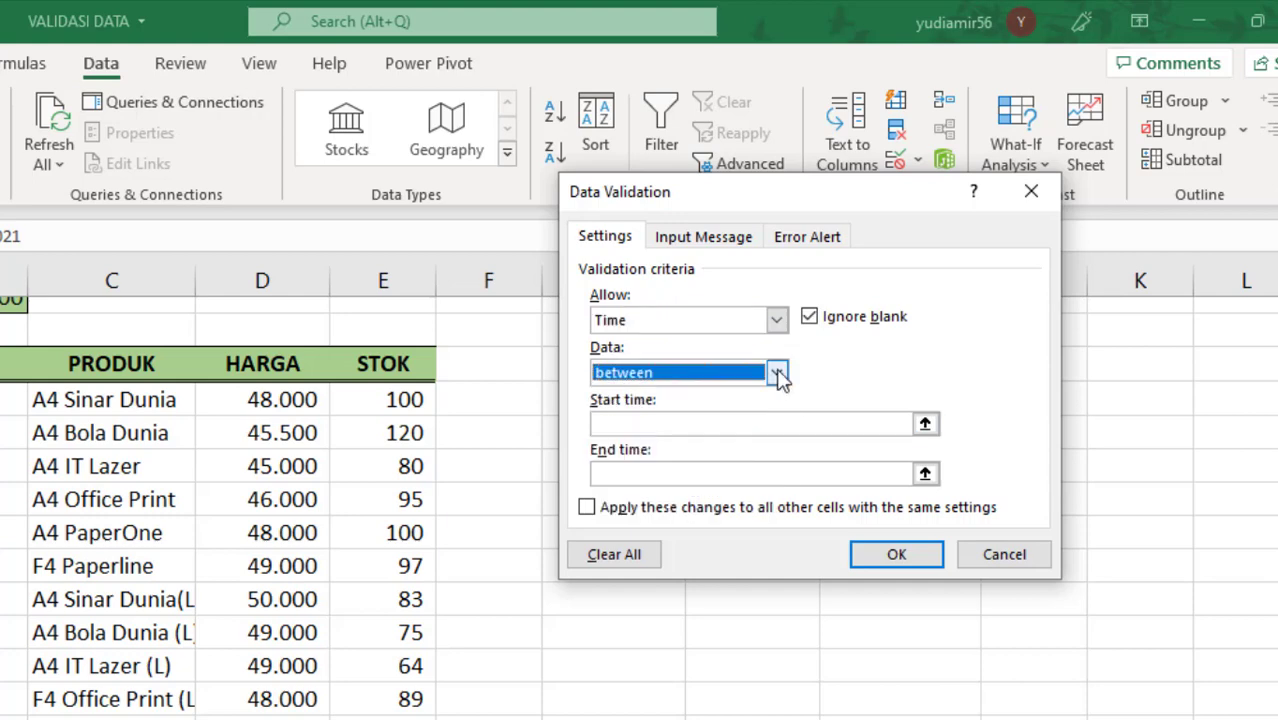
Step: Set the allowed type to Custom to view its formula field, then discard the pending data validation changes
left_click(776, 320)
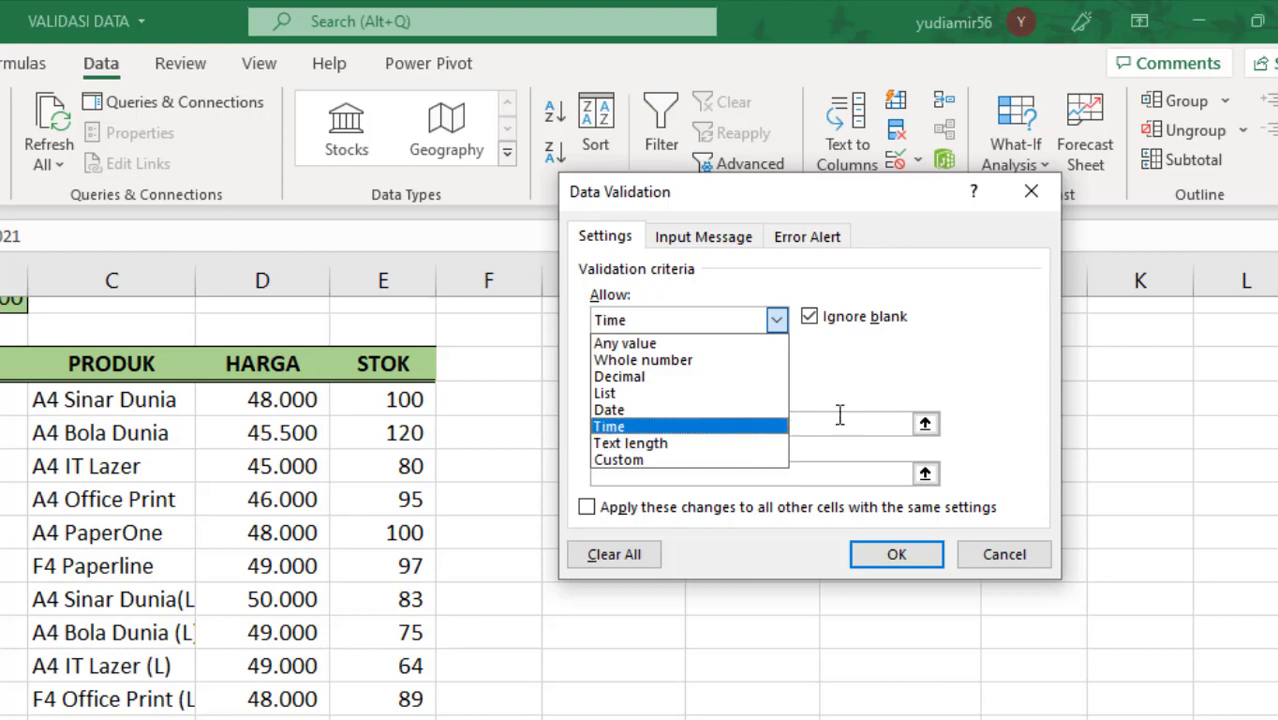
left_click(766, 462)
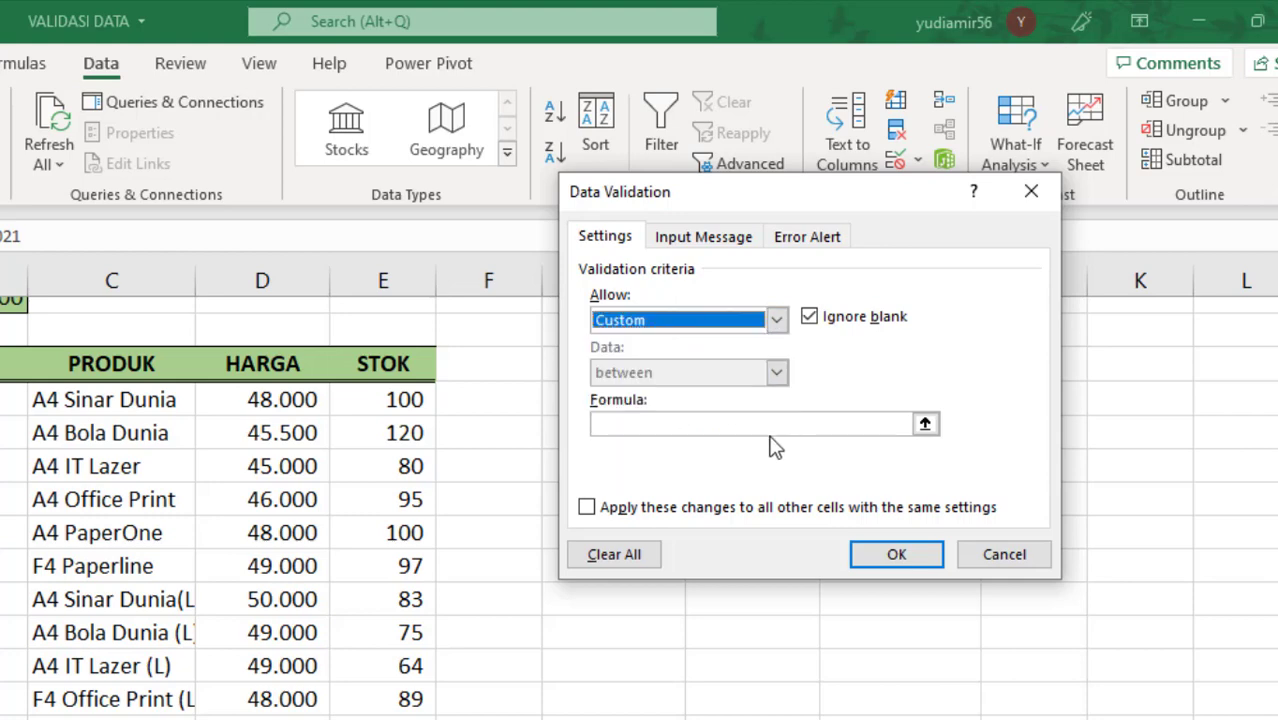
left_click(642, 423)
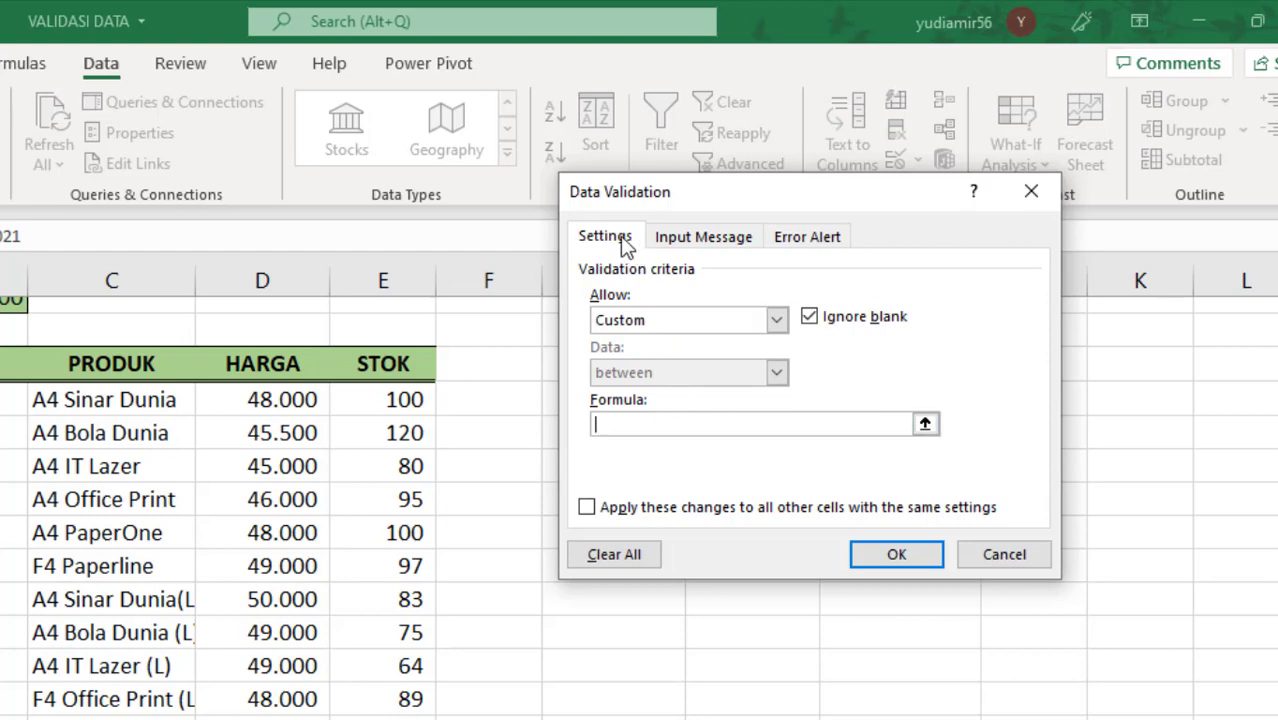
left_click(704, 238)
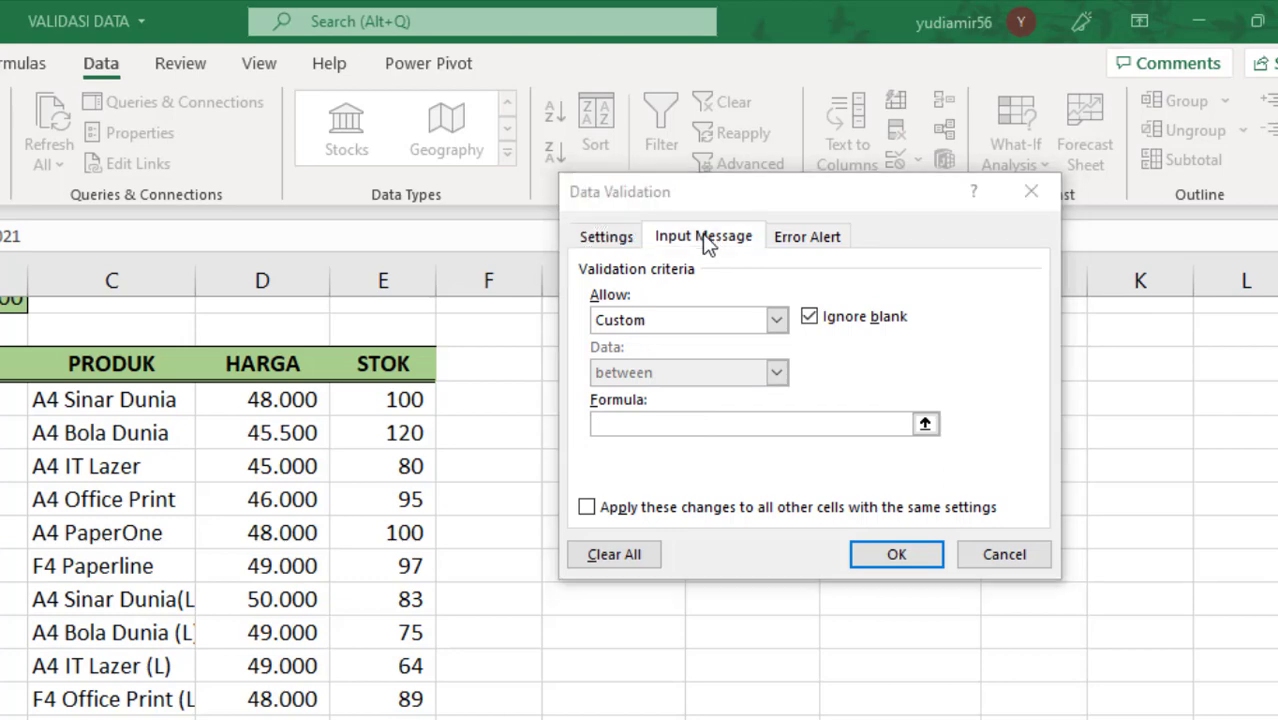
left_click(481, 550)
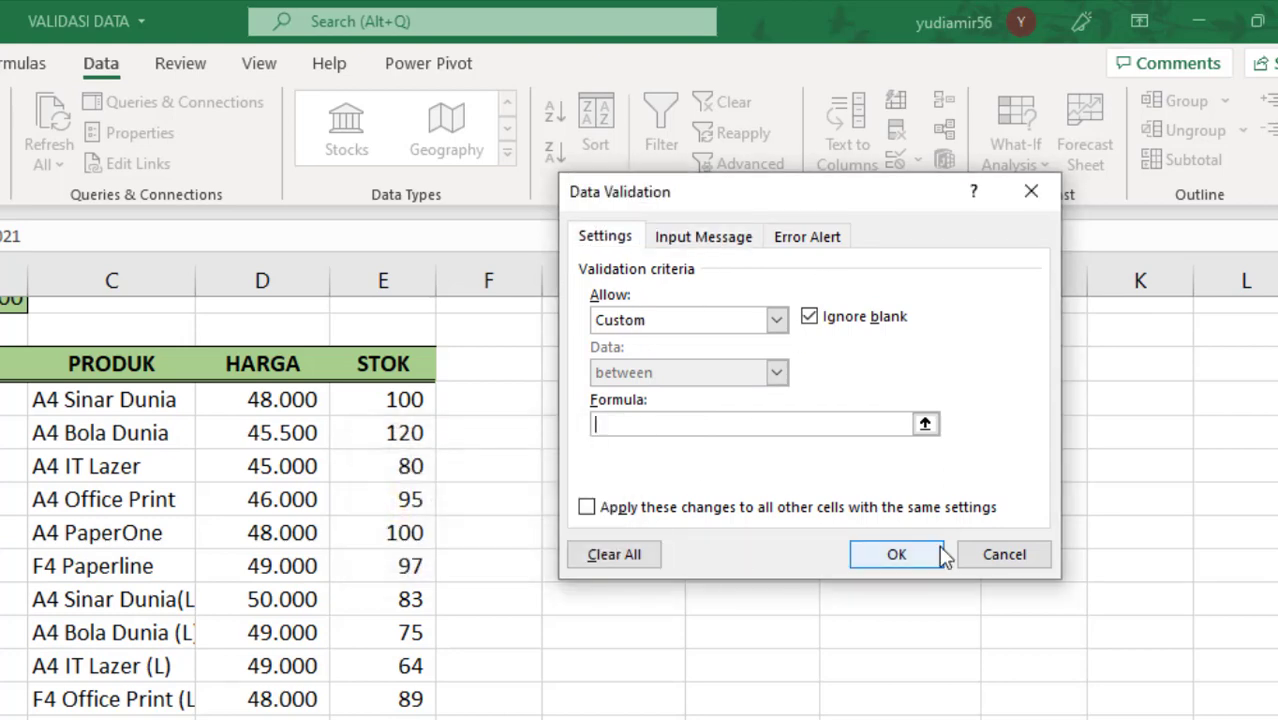
left_click(1008, 553)
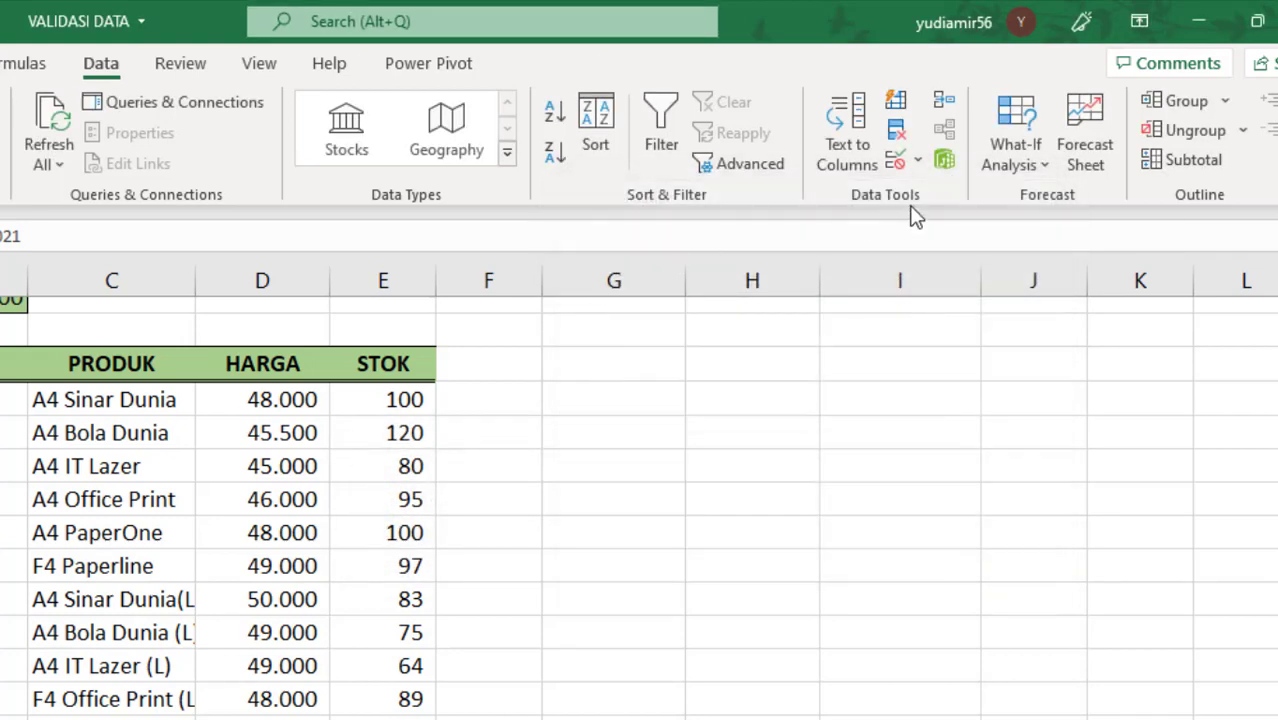
Step: Reopen data validation for the selected date cells, keep the input message enabled and set its title to "DATA TANGGAL"
left_click(895, 160)
left_click(690, 242)
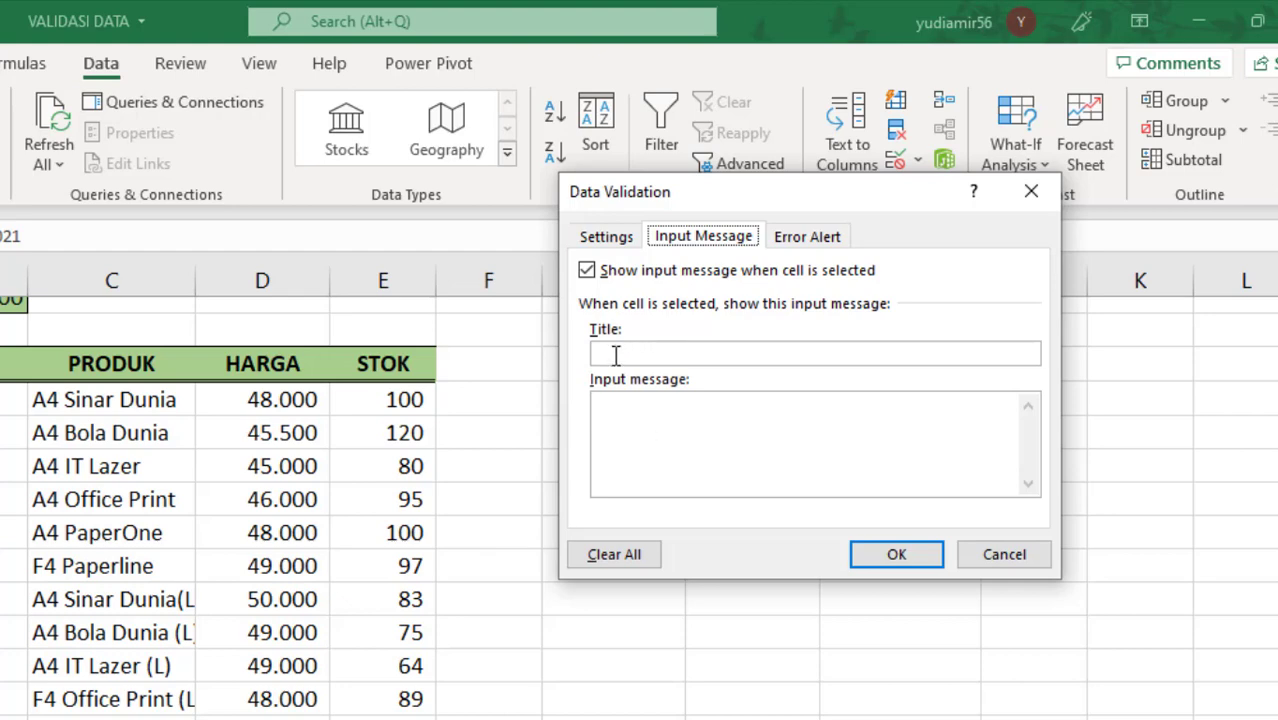
left_click(587, 271)
left_click(587, 271)
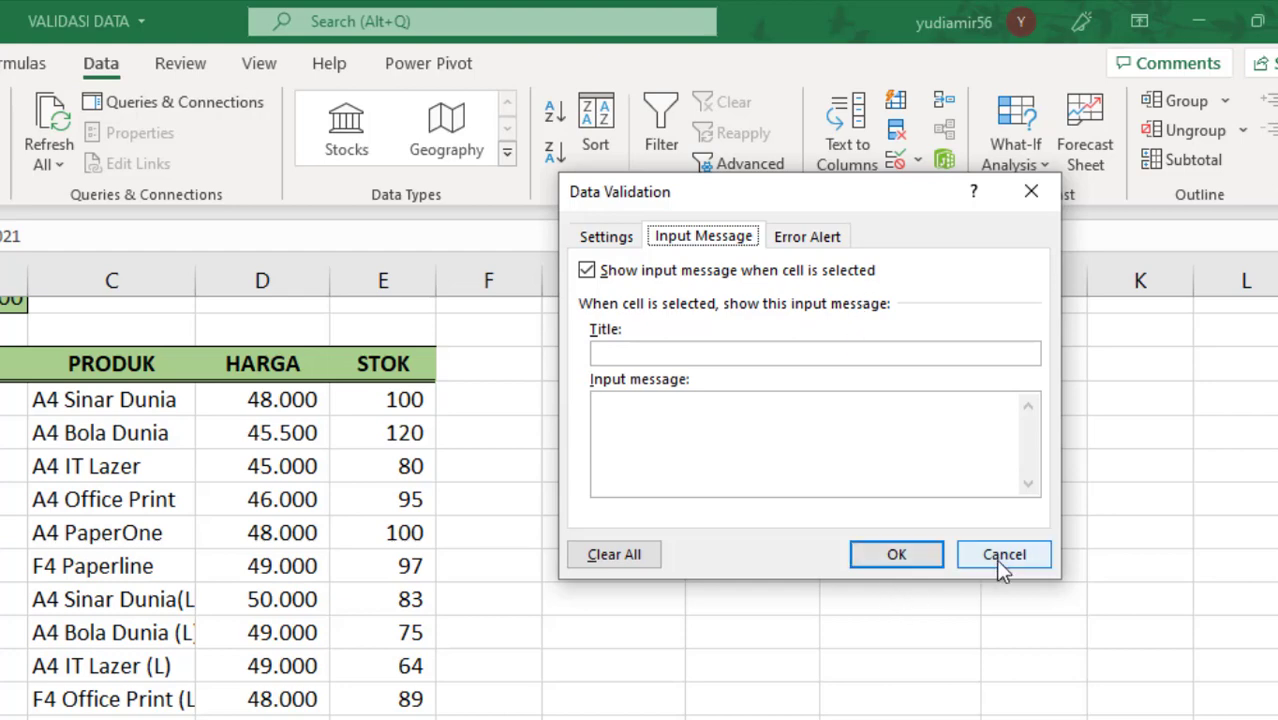
left_click(645, 352)
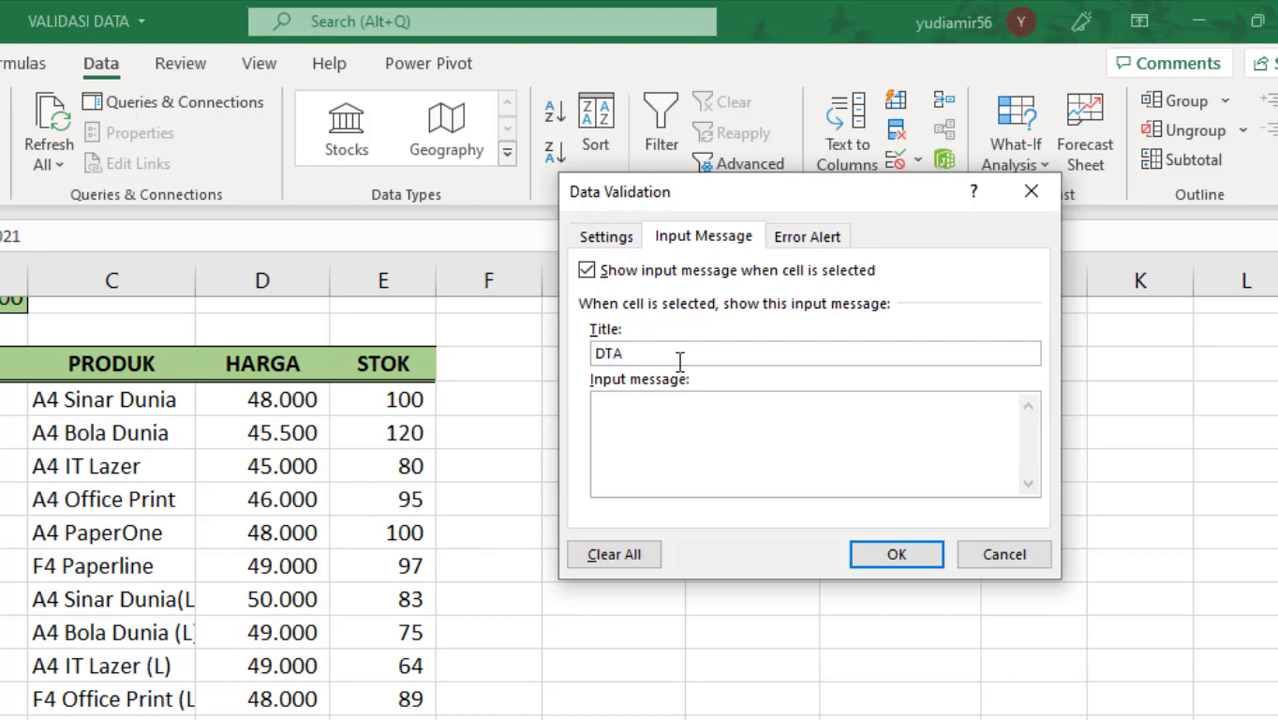
key("BackSpace")
key("BackSpace")
type("ATA TANGG")
Step: Enter the input message "Hanya boleh mengisi data tanggal", apply it to the cells, and select cell A17 to check it
left_click(675, 433)
type("Hanya")
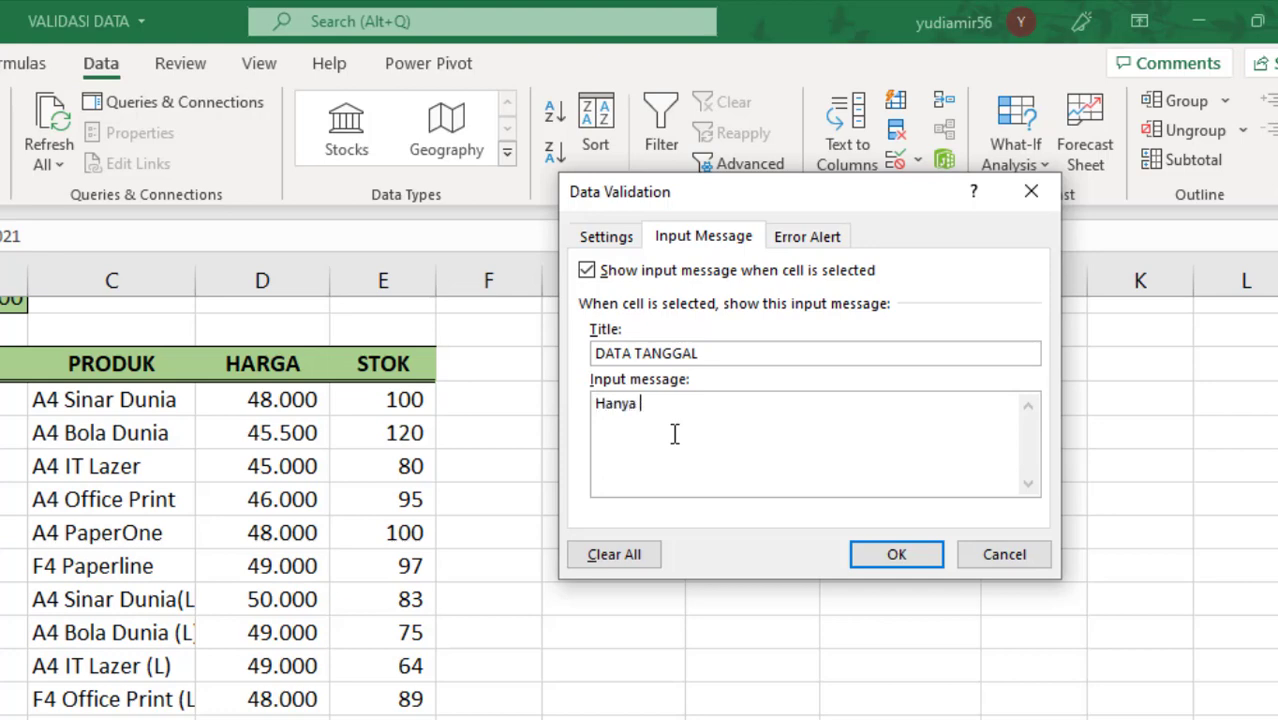
type(" boleh mengisi")
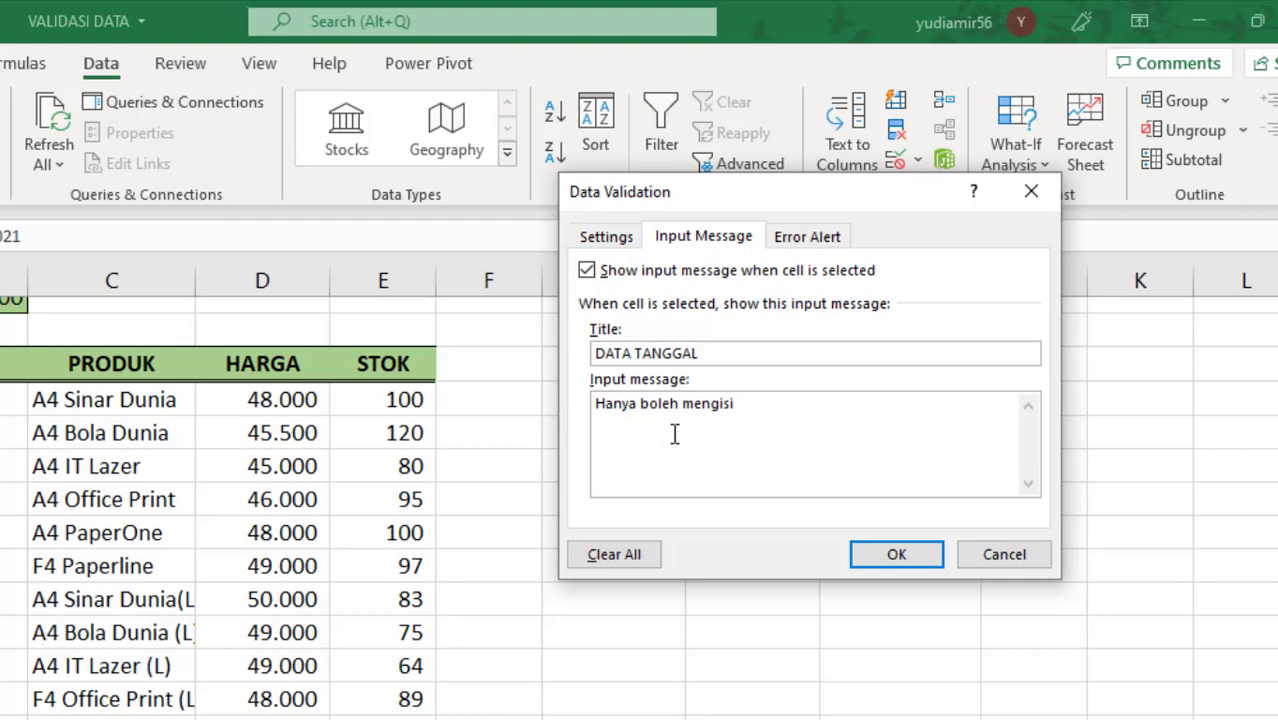
type(" data tangg")
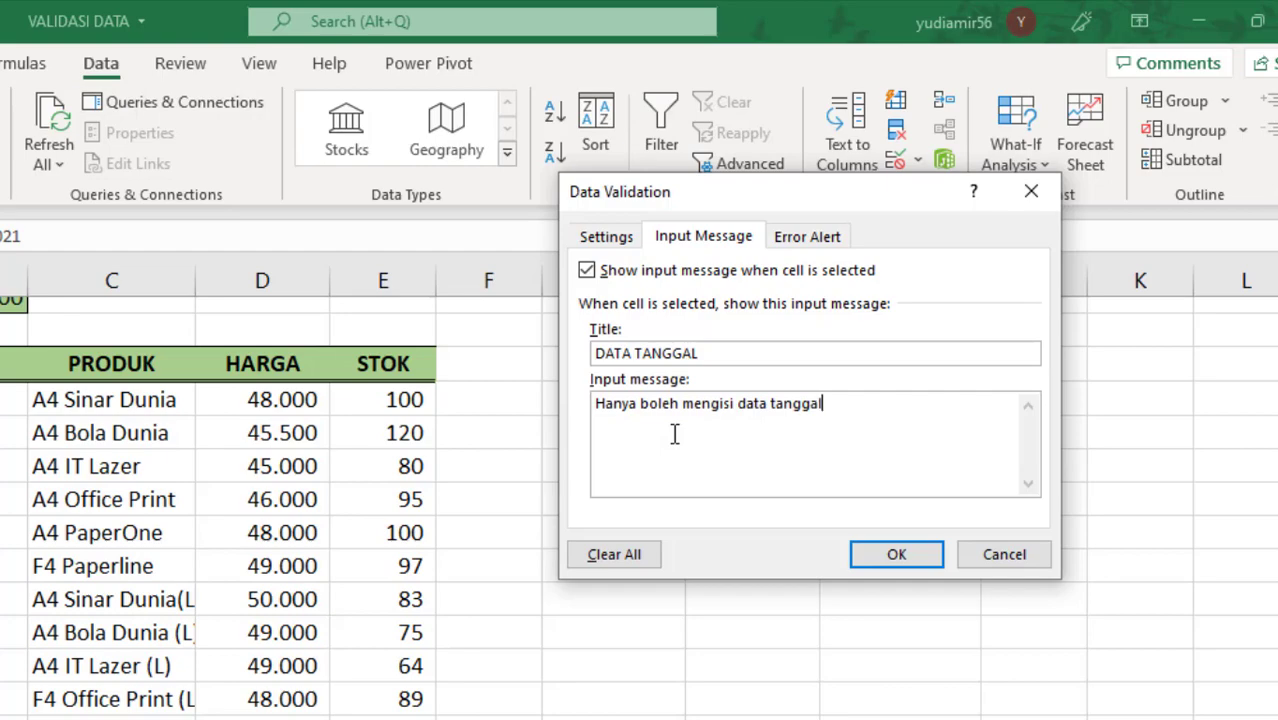
type("al")
left_click(896, 554)
left_click(352, 666)
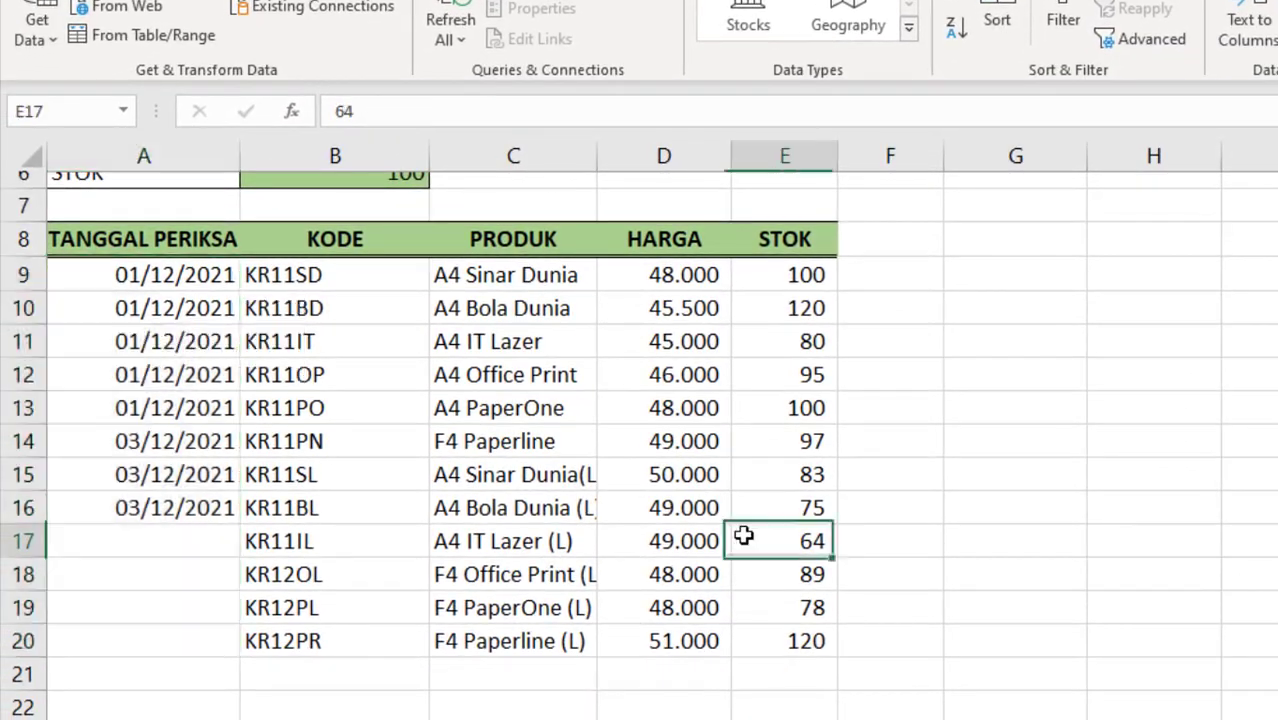
left_click(184, 540)
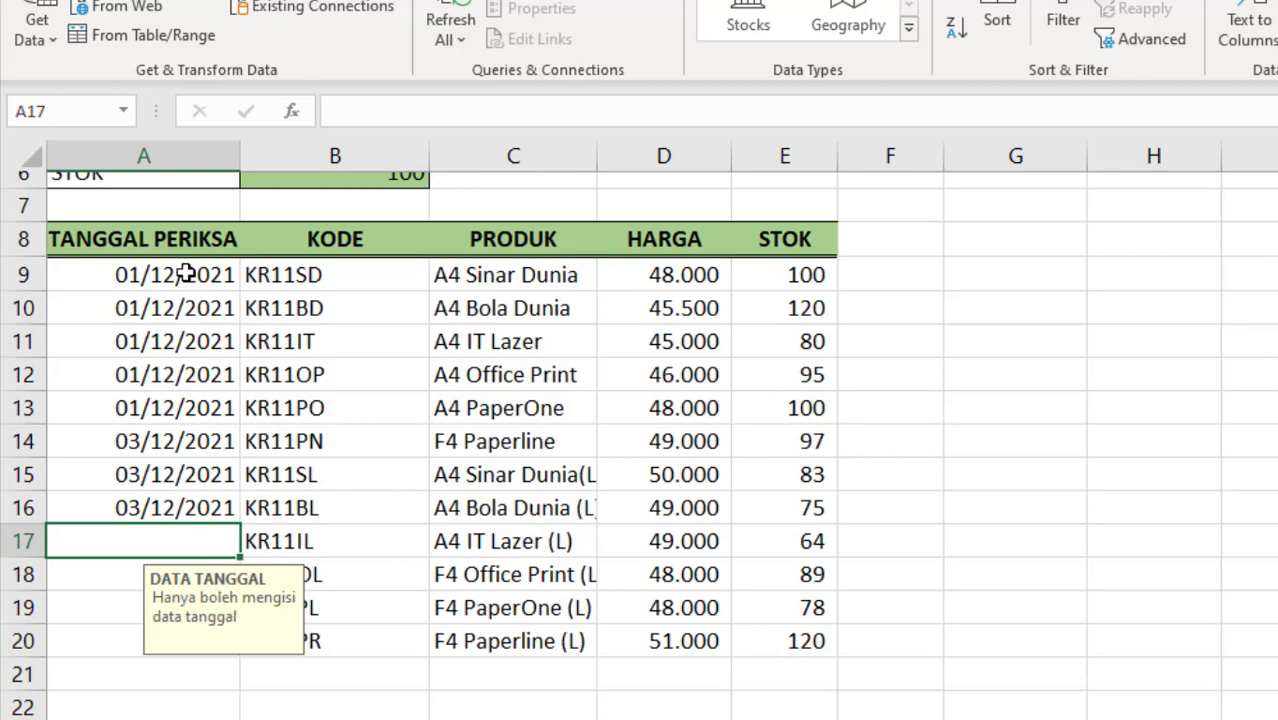
Step: Open the error alert settings for cells A9:A20, try the Warning and Information styles, and choose the Stop style
left_click_drag(185, 271, 190, 629)
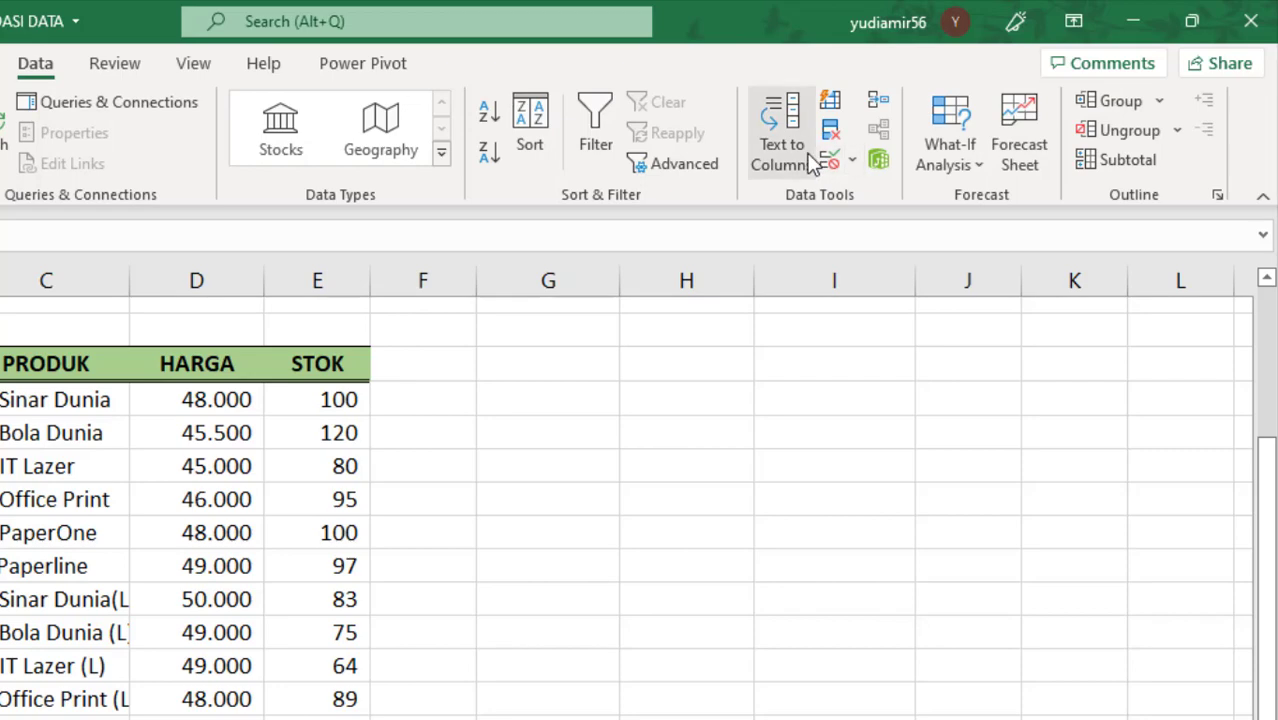
left_click(838, 162)
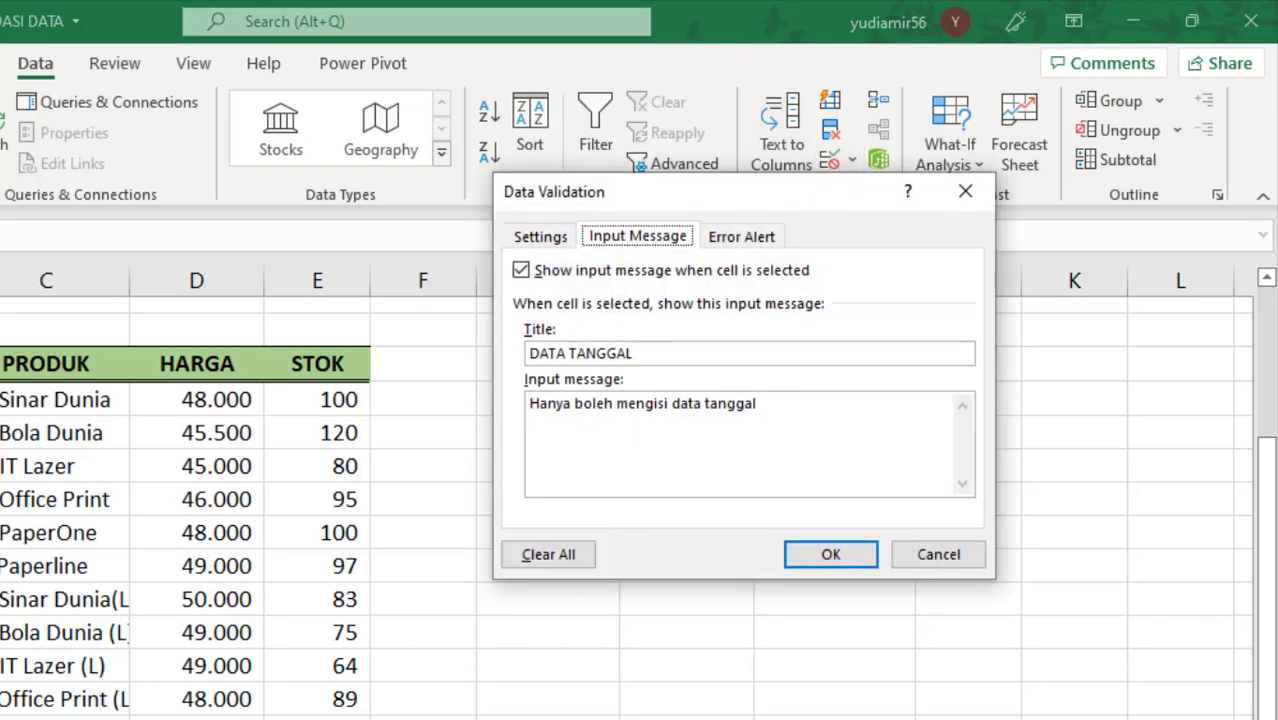
left_click(758, 240)
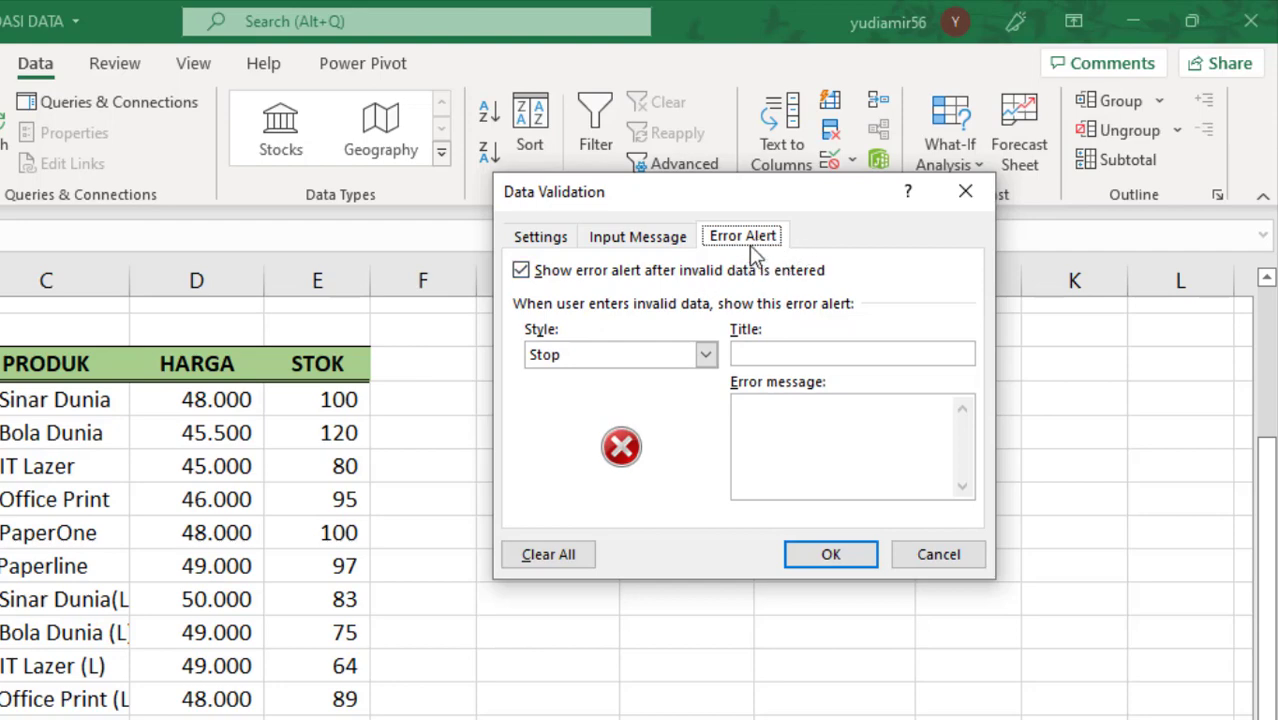
left_click_drag(799, 194, 683, 188)
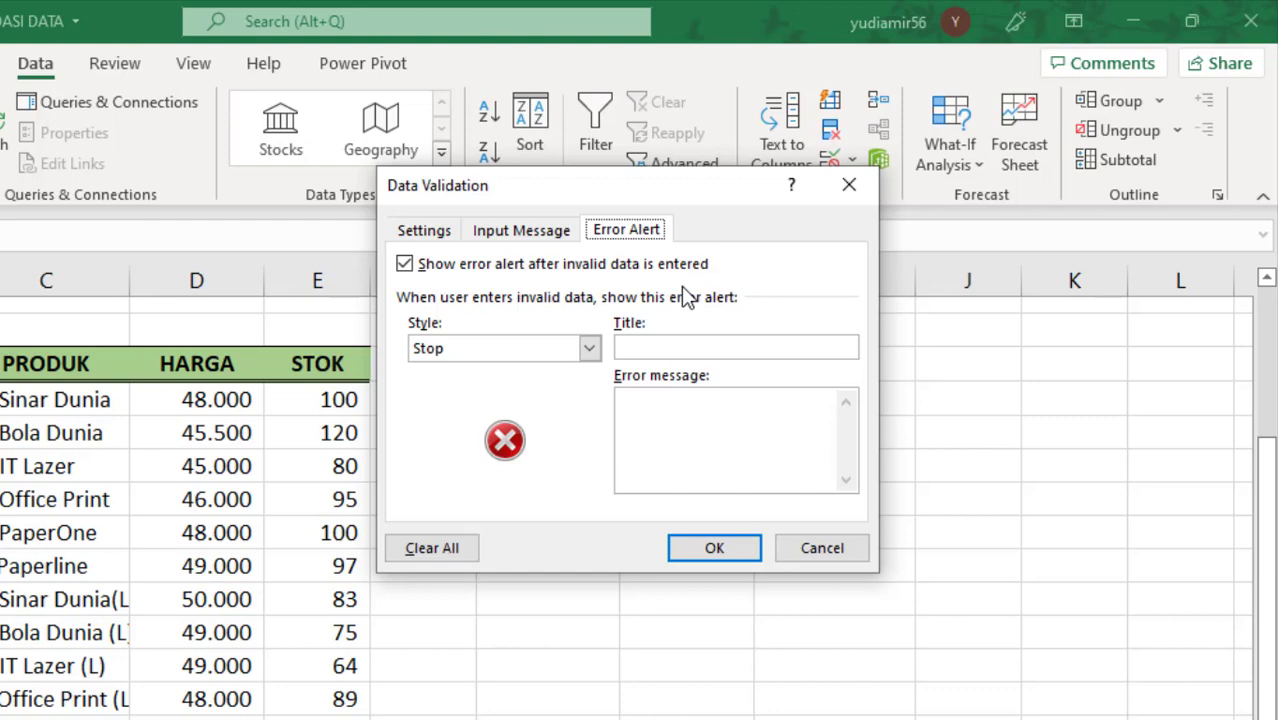
left_click(591, 348)
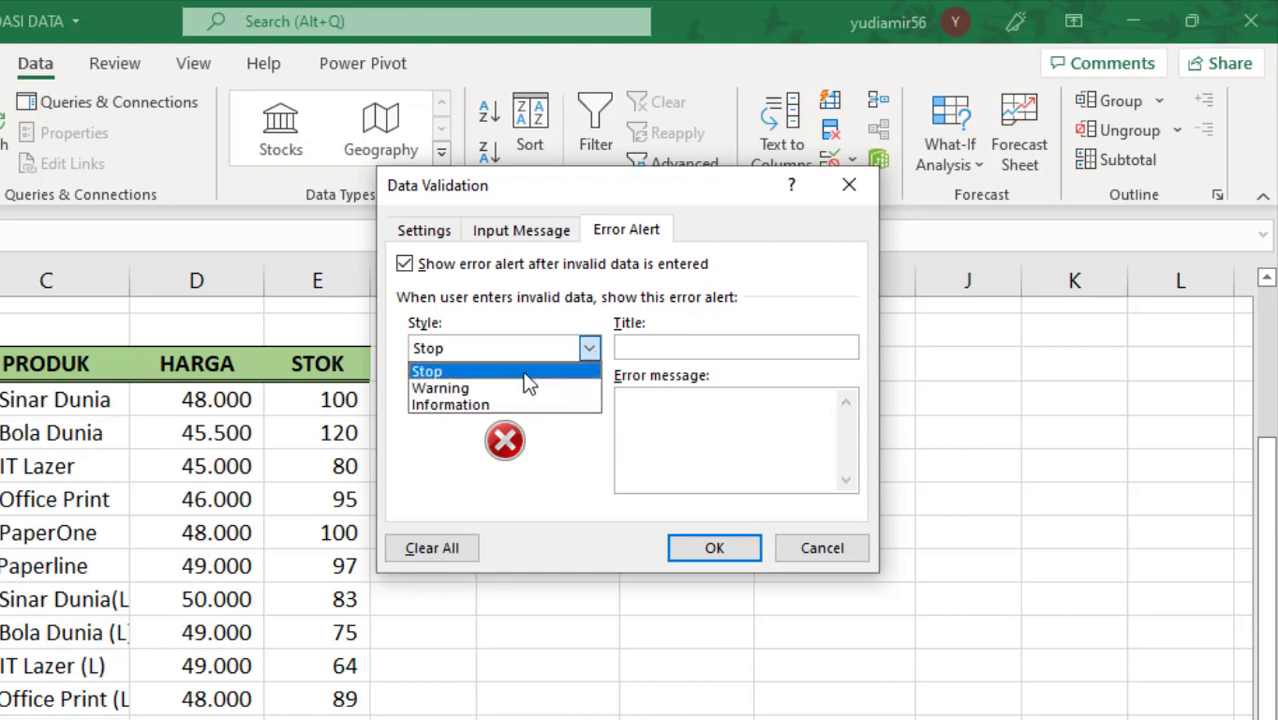
left_click(525, 371)
left_click(589, 349)
left_click(577, 384)
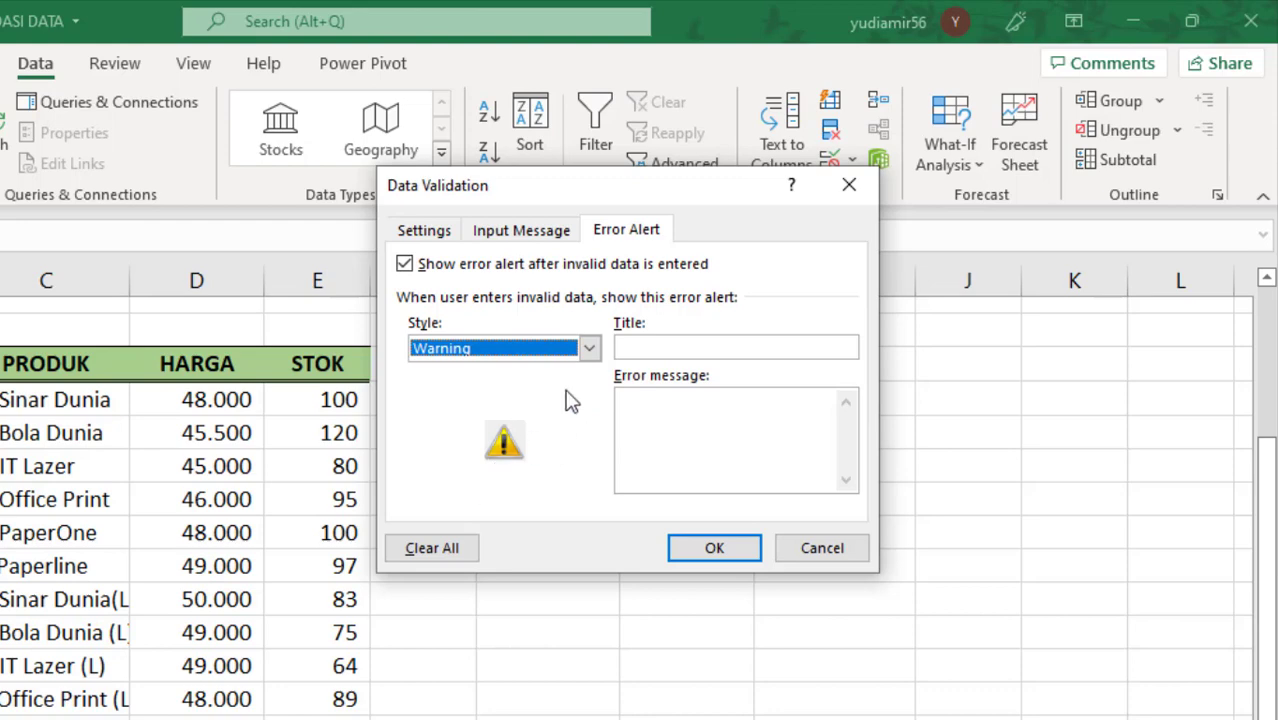
left_click(589, 348)
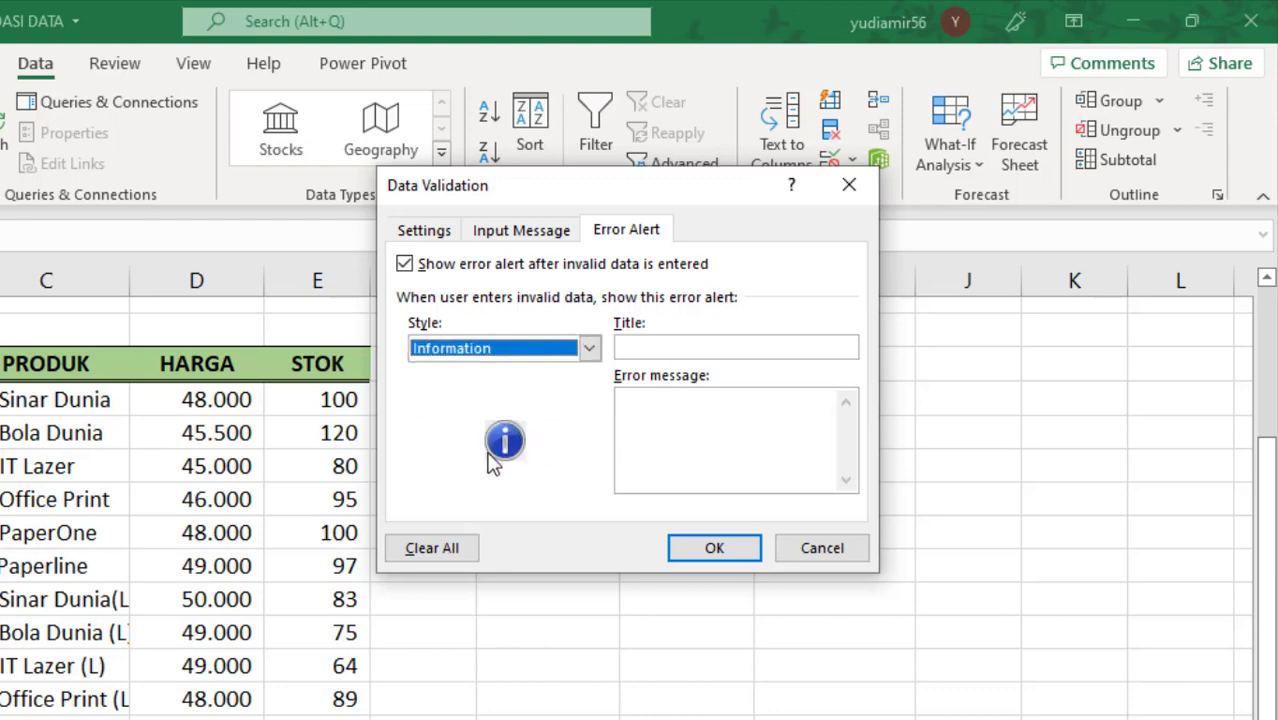
left_click(590, 348)
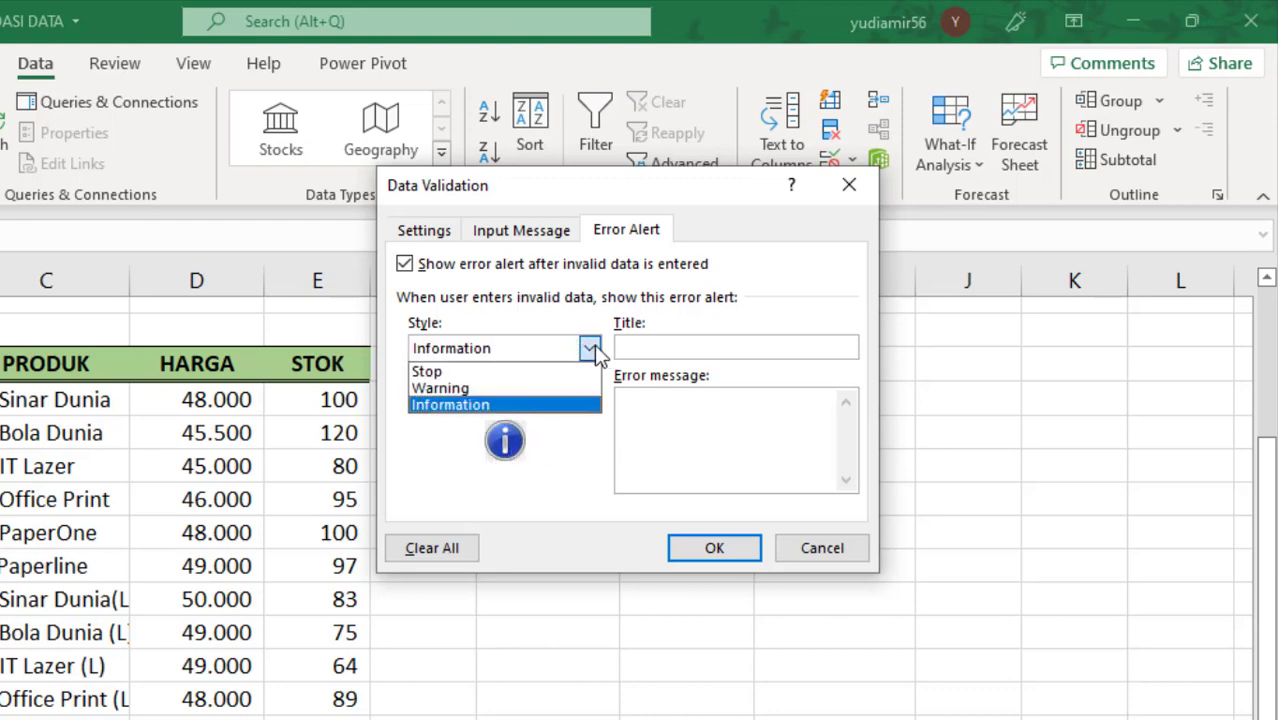
left_click(554, 374)
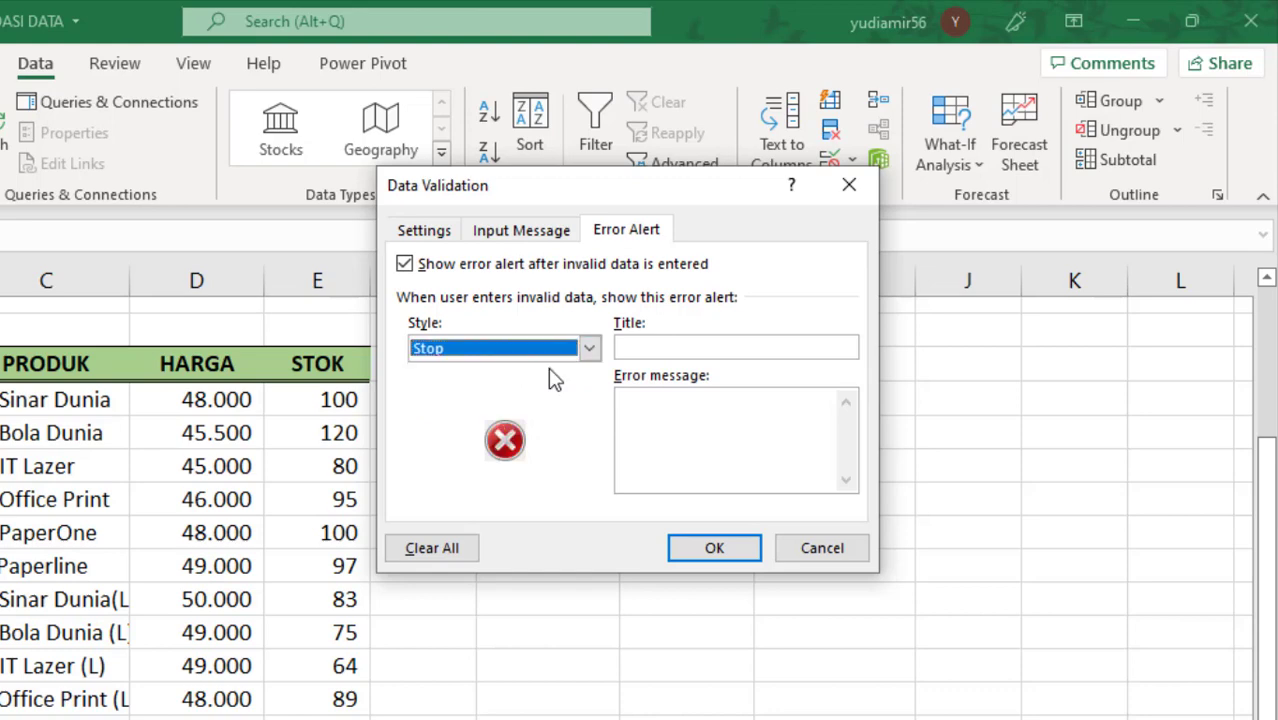
Step: Set the error alert title to "Salah" and its message to "Harus data tanggal", and apply it to the cells
left_click(678, 348)
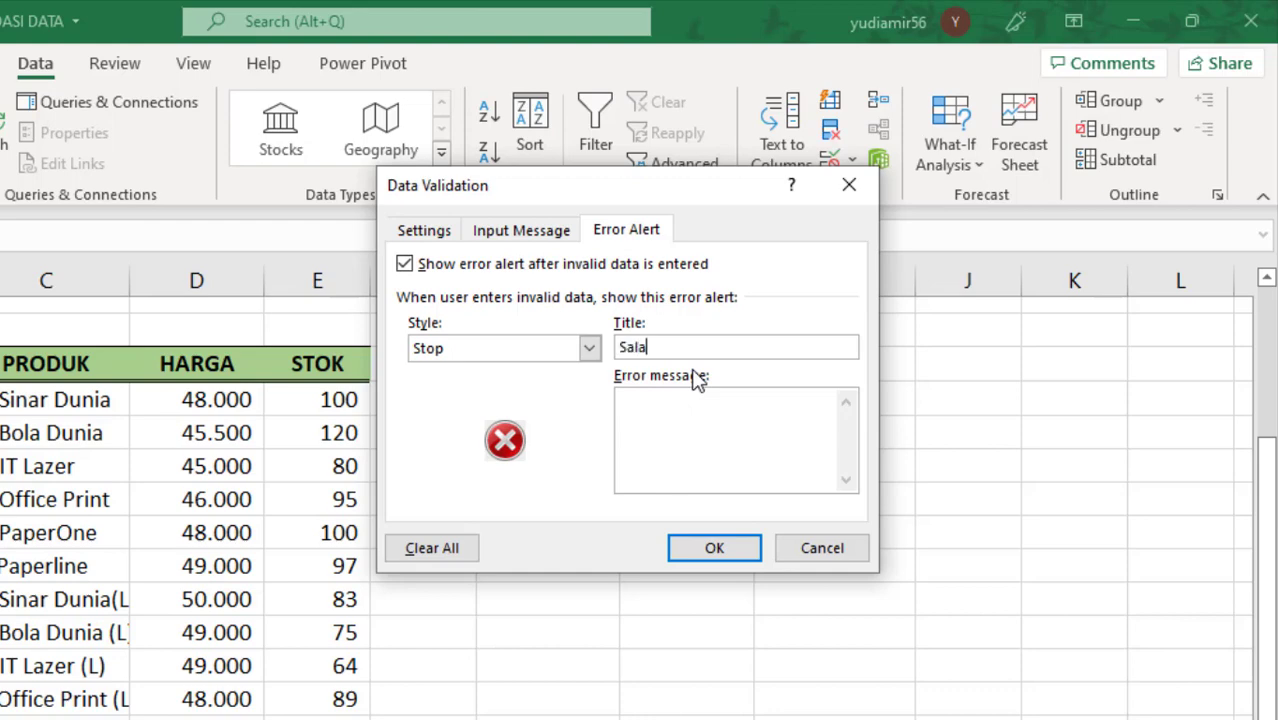
left_click(668, 404)
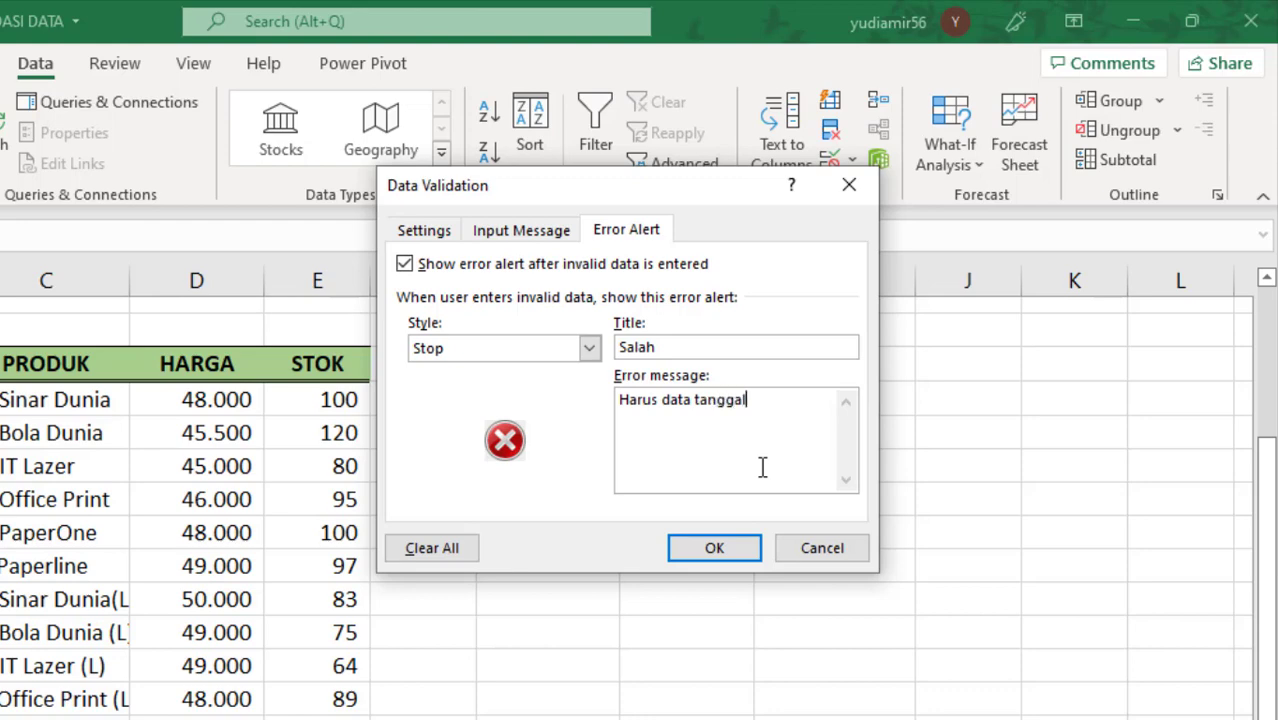
left_click(718, 550)
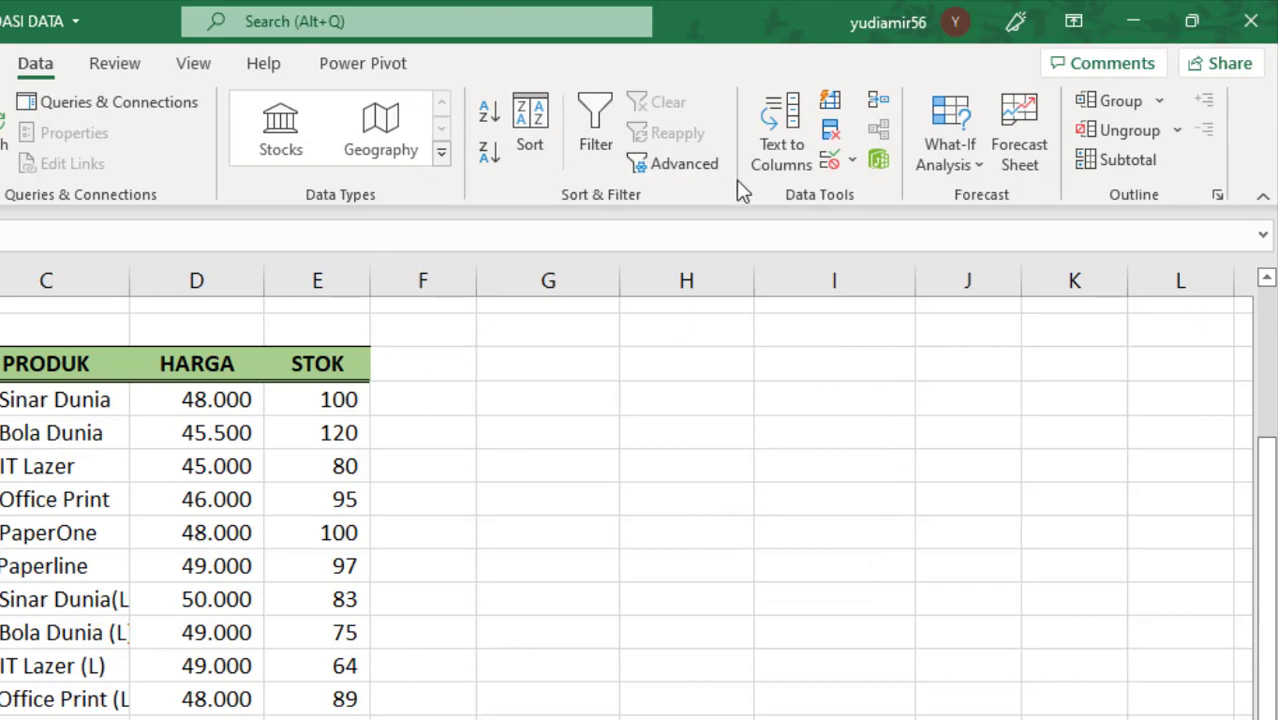
Step: Reopen data validation to review the date rule's criteria for the cells, then close it keeping the settings
left_click(830, 162)
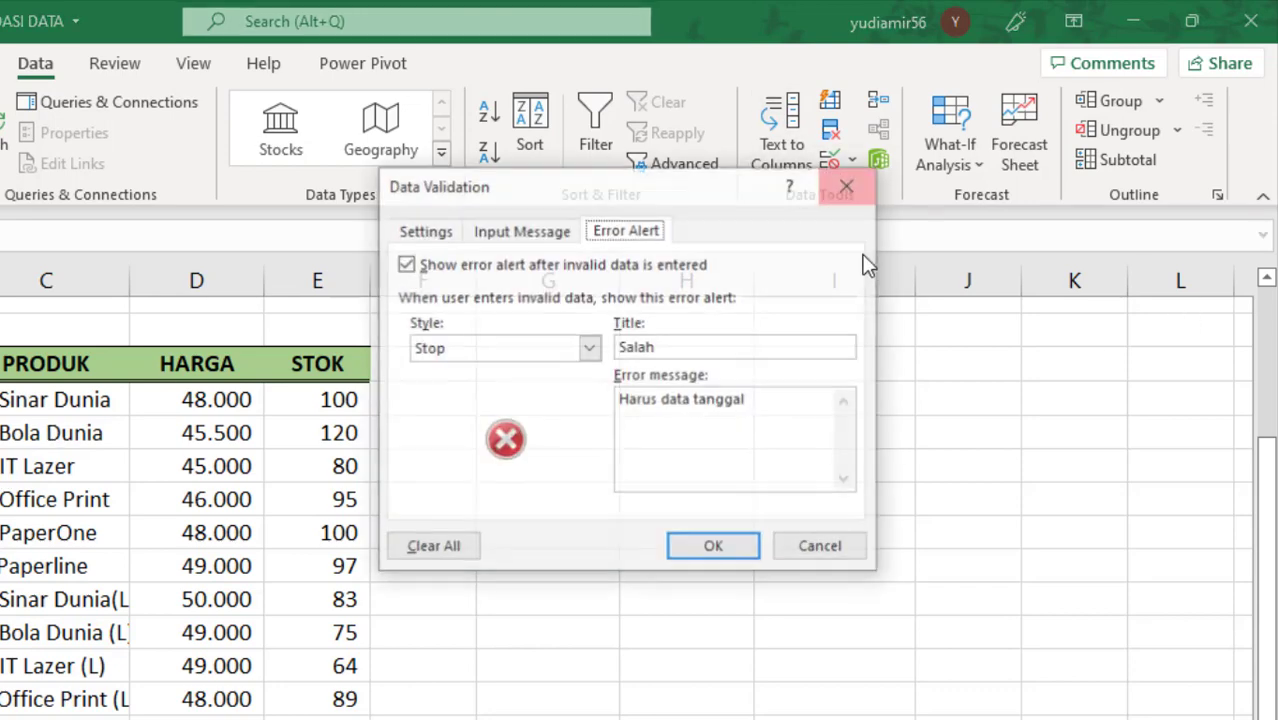
left_click(437, 238)
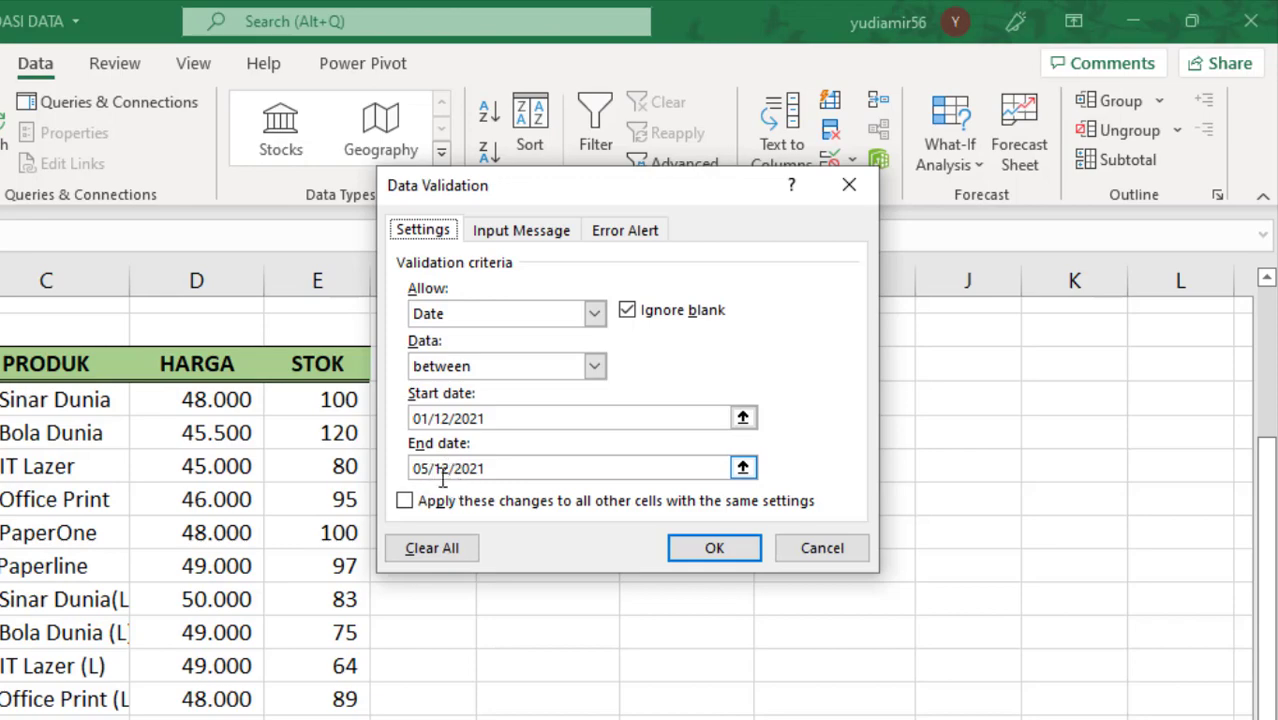
left_click(716, 552)
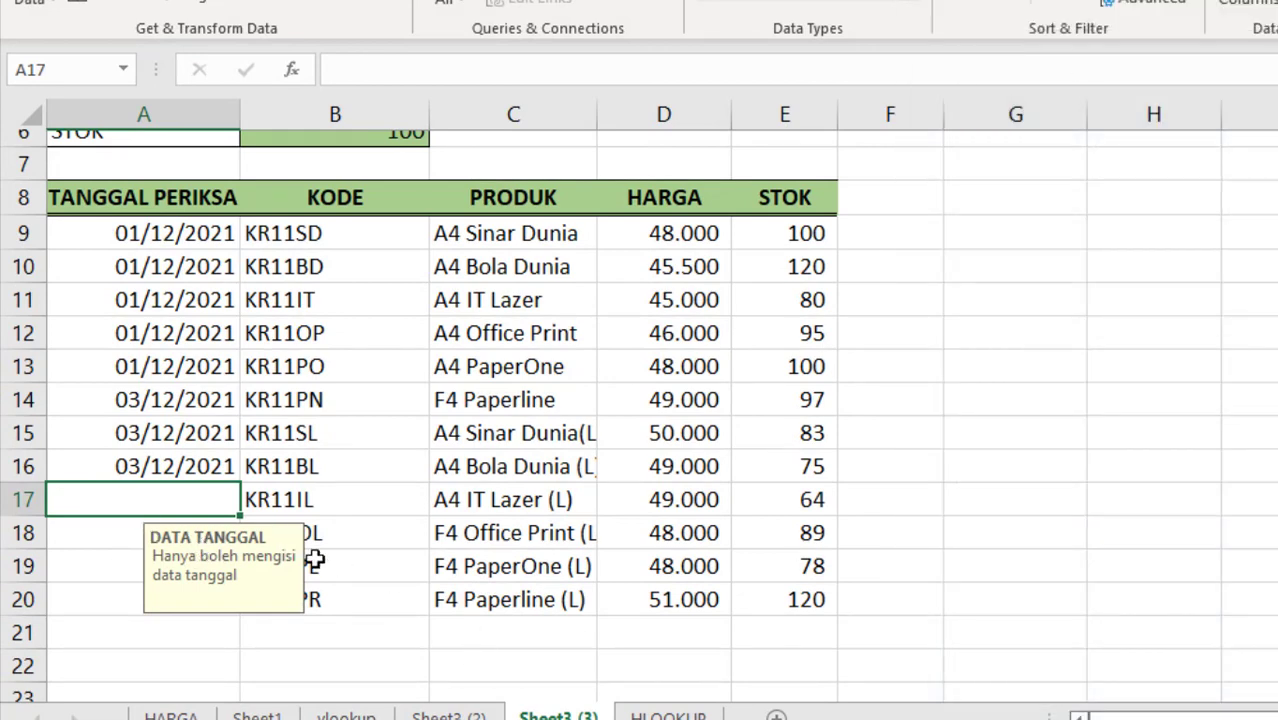
Step: Try to enter 25 in cell A17 to test the custom error alert, then dismiss the alert
type("25")
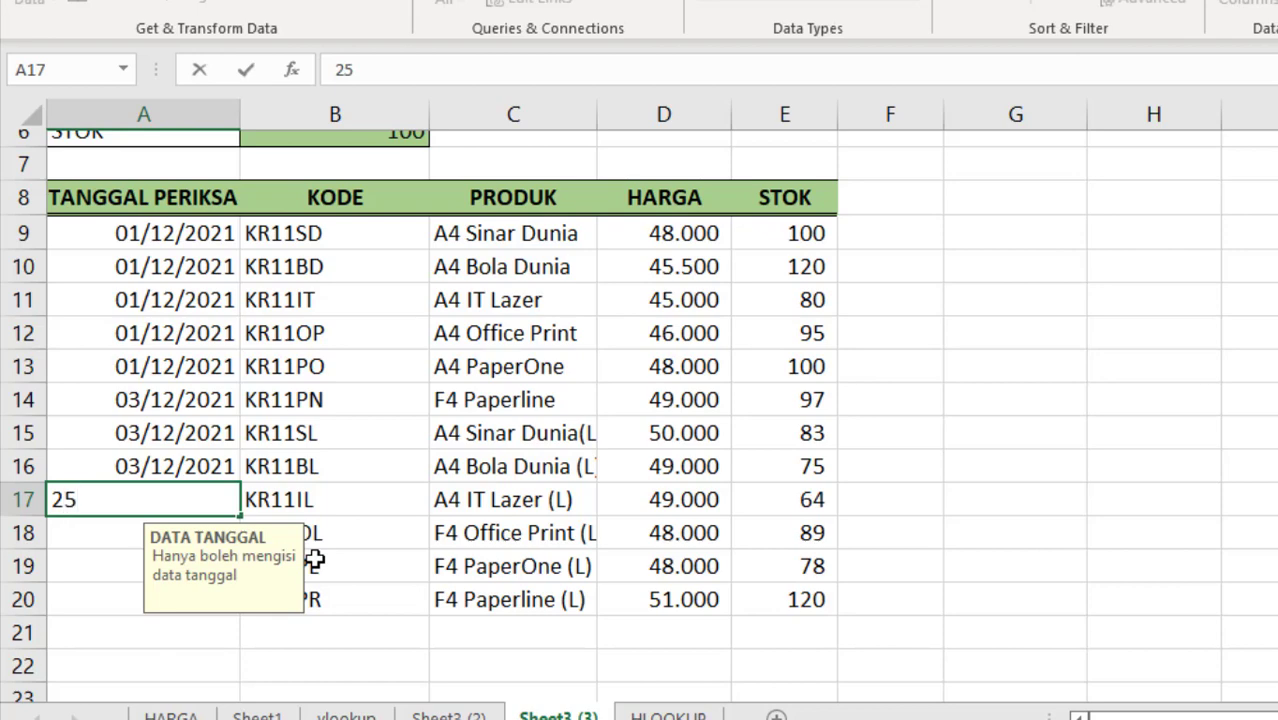
key("Return")
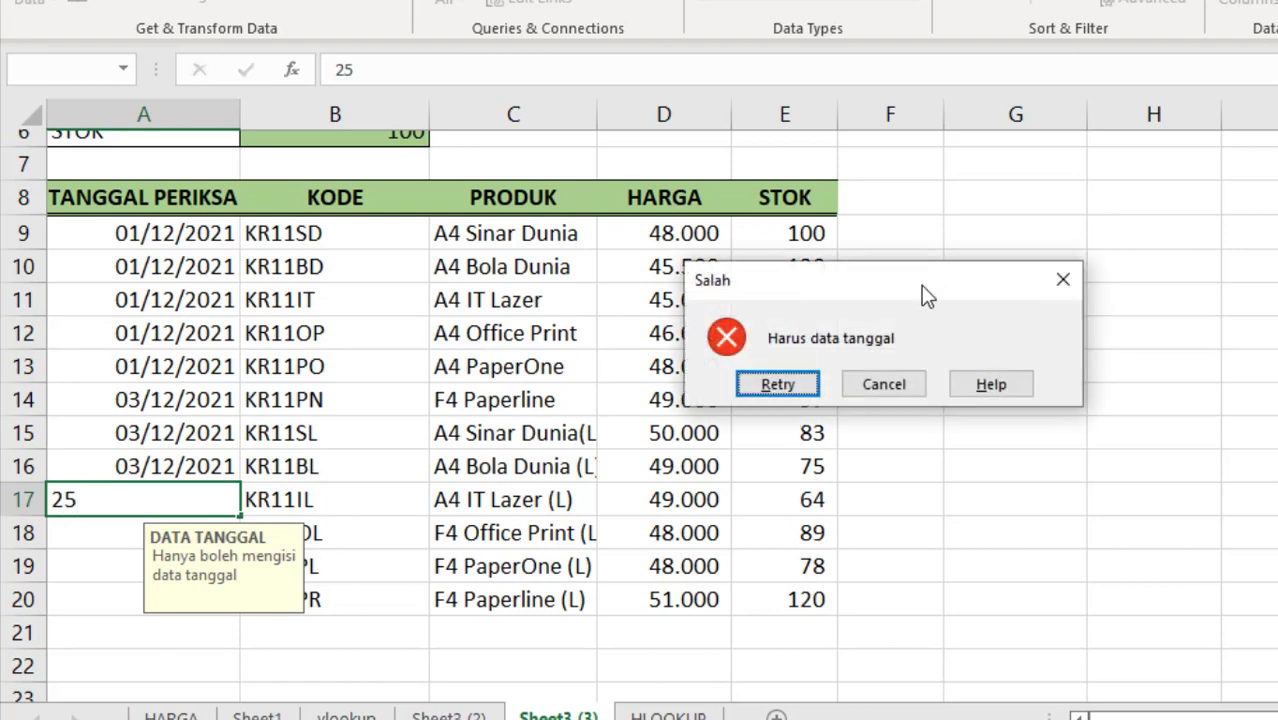
left_click_drag(921, 285, 916, 331)
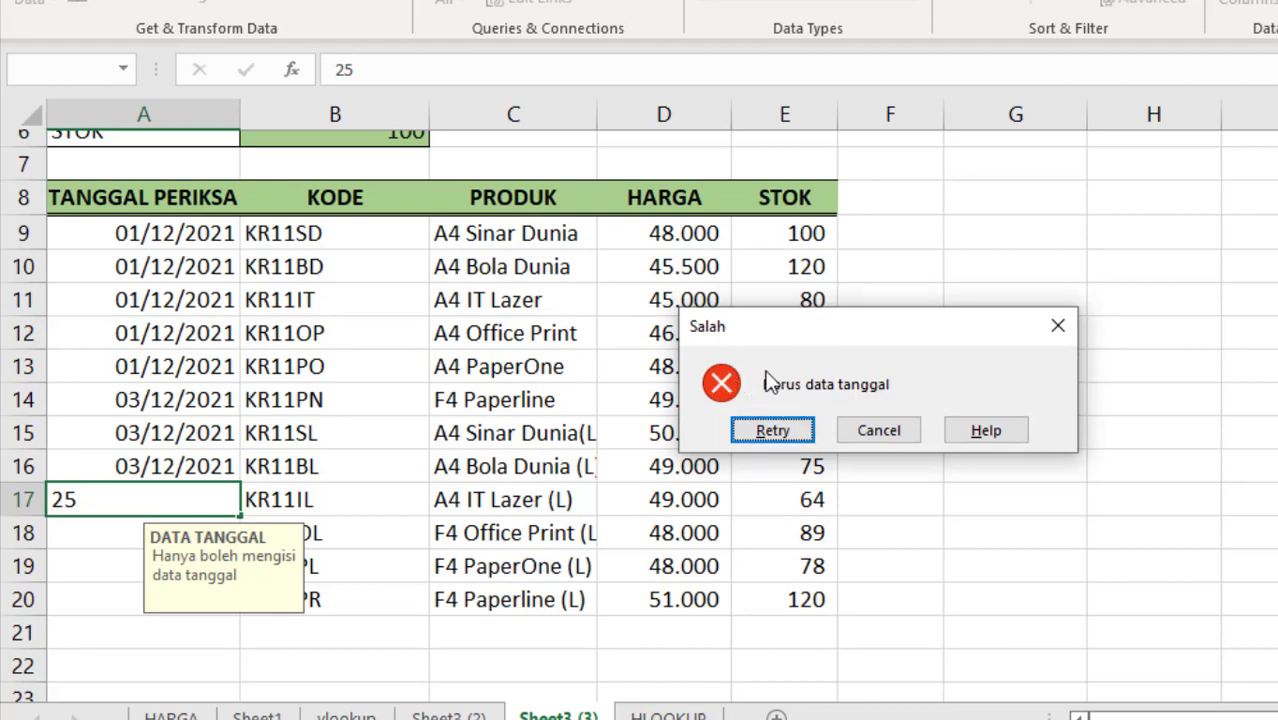
left_click(1058, 328)
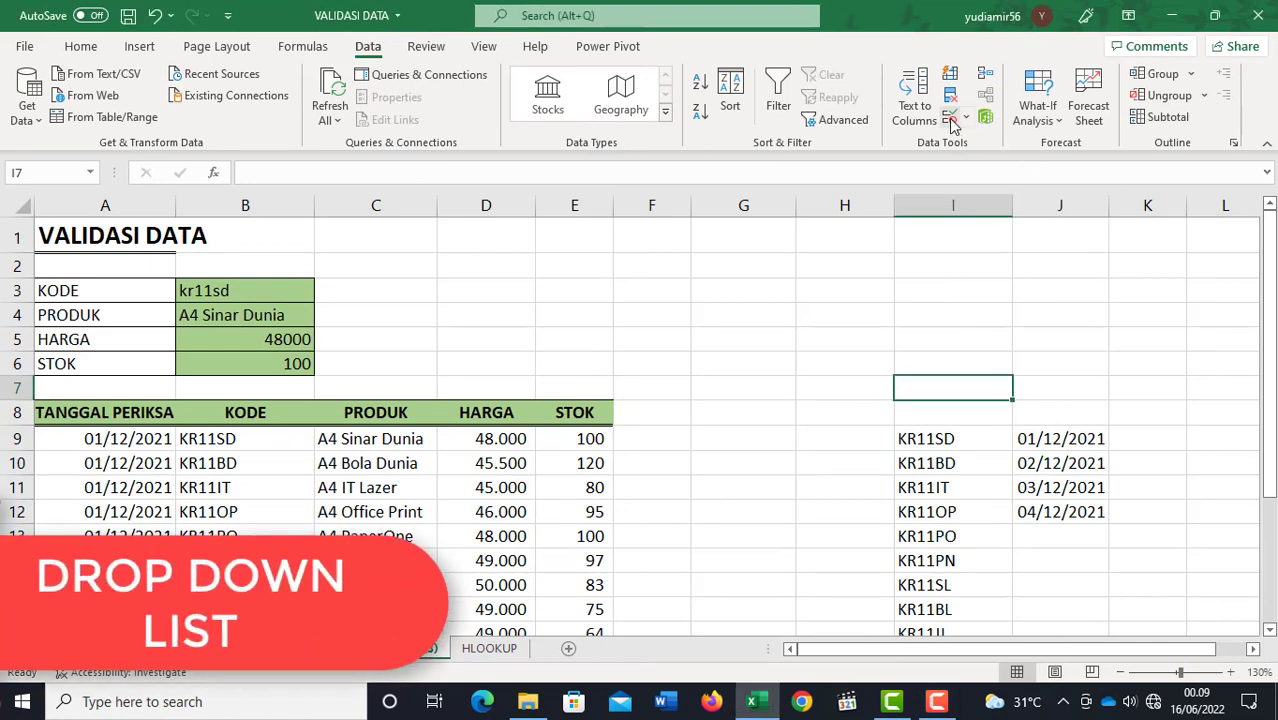
left_click(772, 381)
scroll(772, 385, "down", 3)
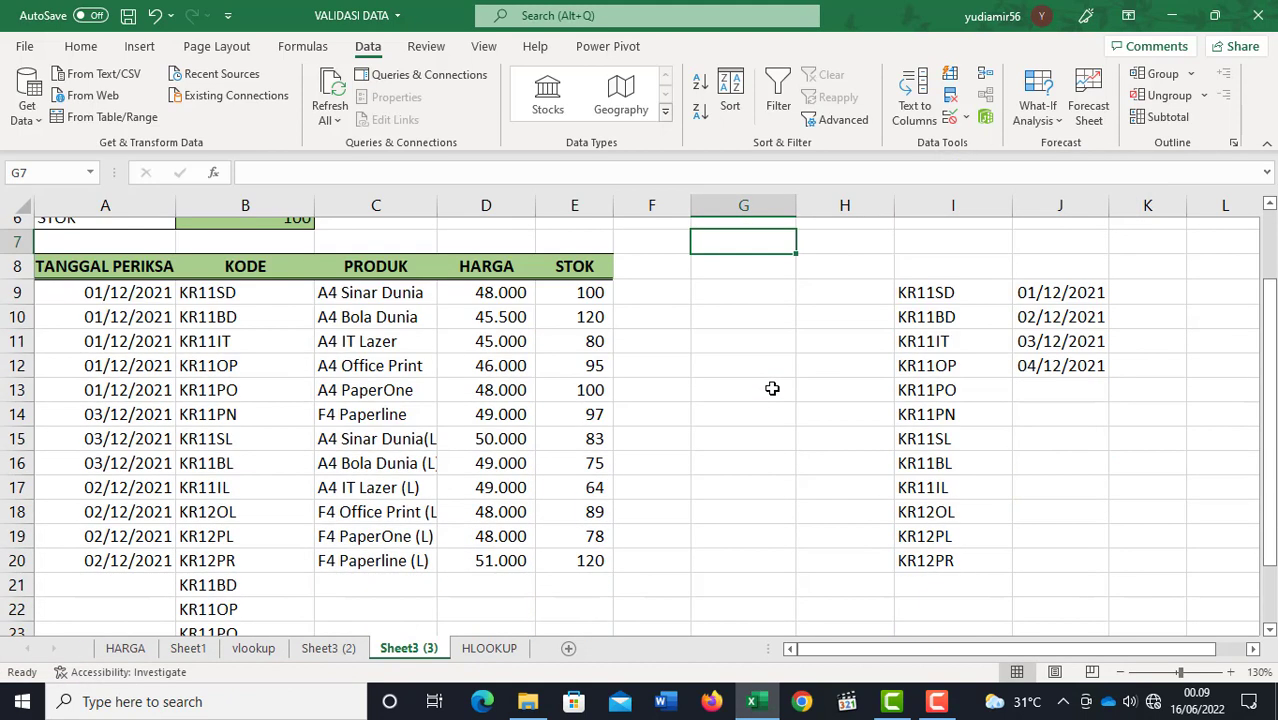
scroll(772, 388, "up", 1)
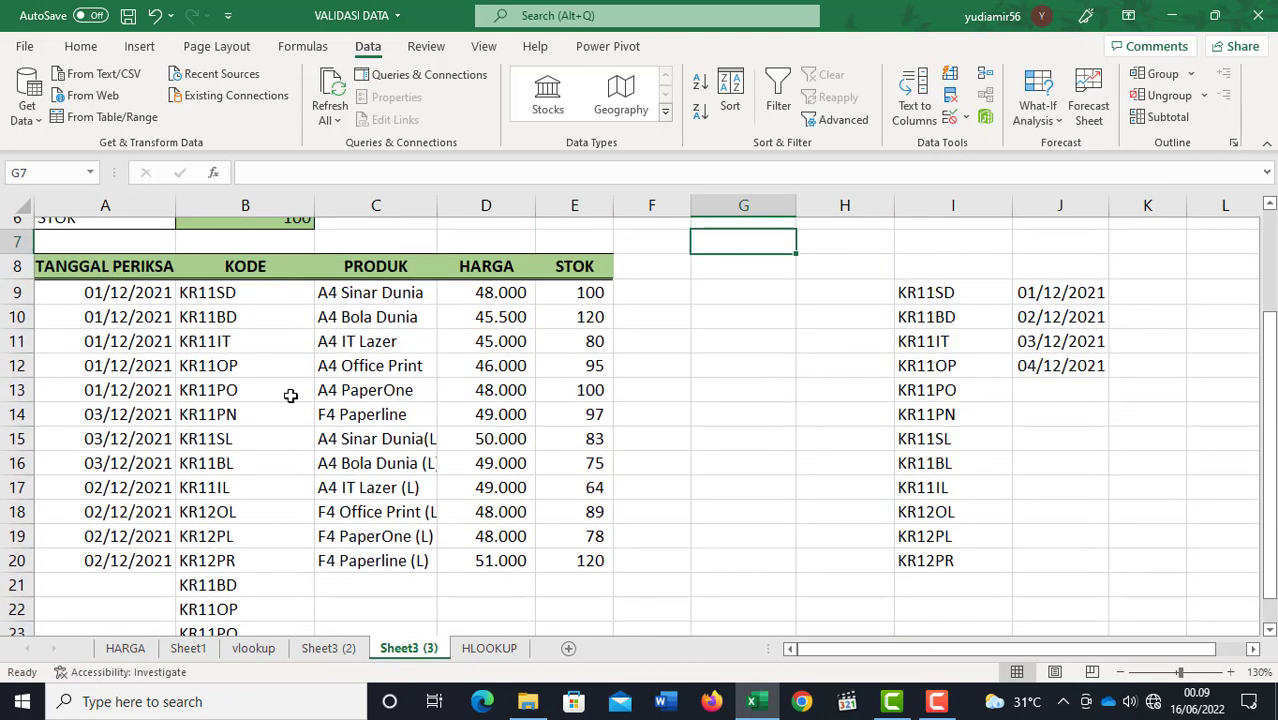
Step: Clear the extra product codes below the KODE column in cells B21:B25
left_click(244, 299)
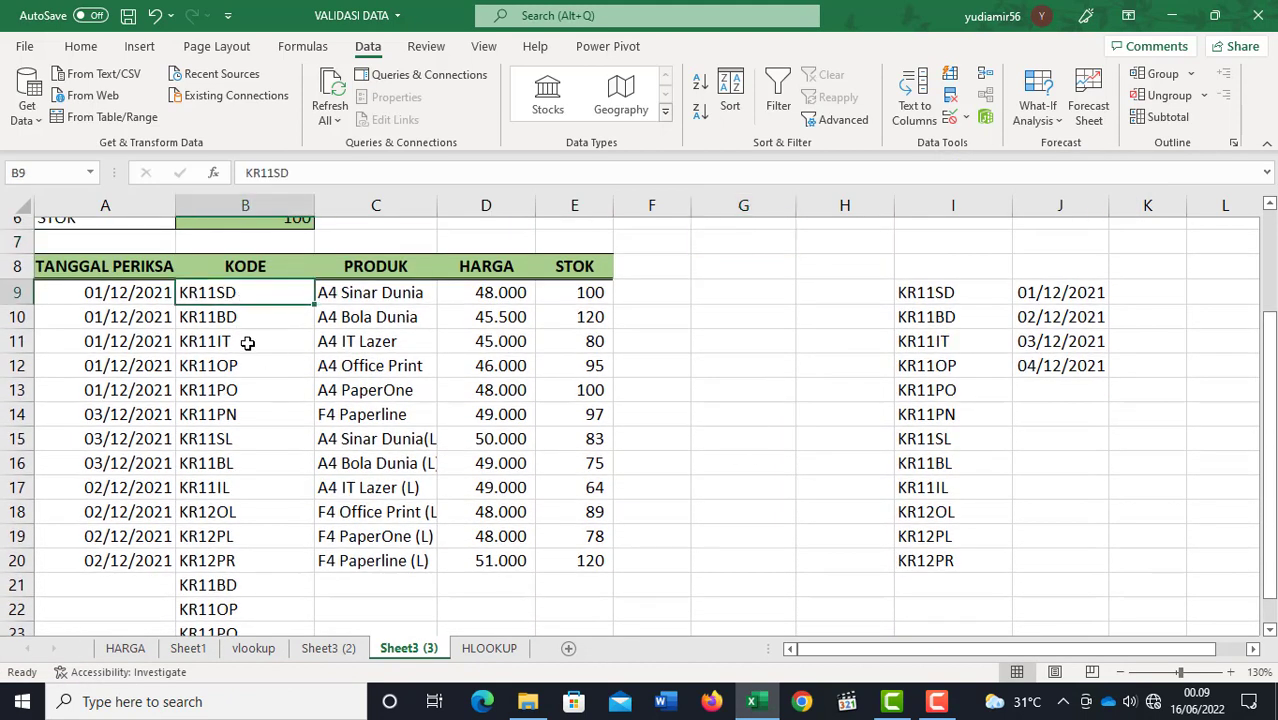
scroll(247, 343, "down", 2)
scroll(250, 343, "up", 2)
scroll(292, 340, "down", 2)
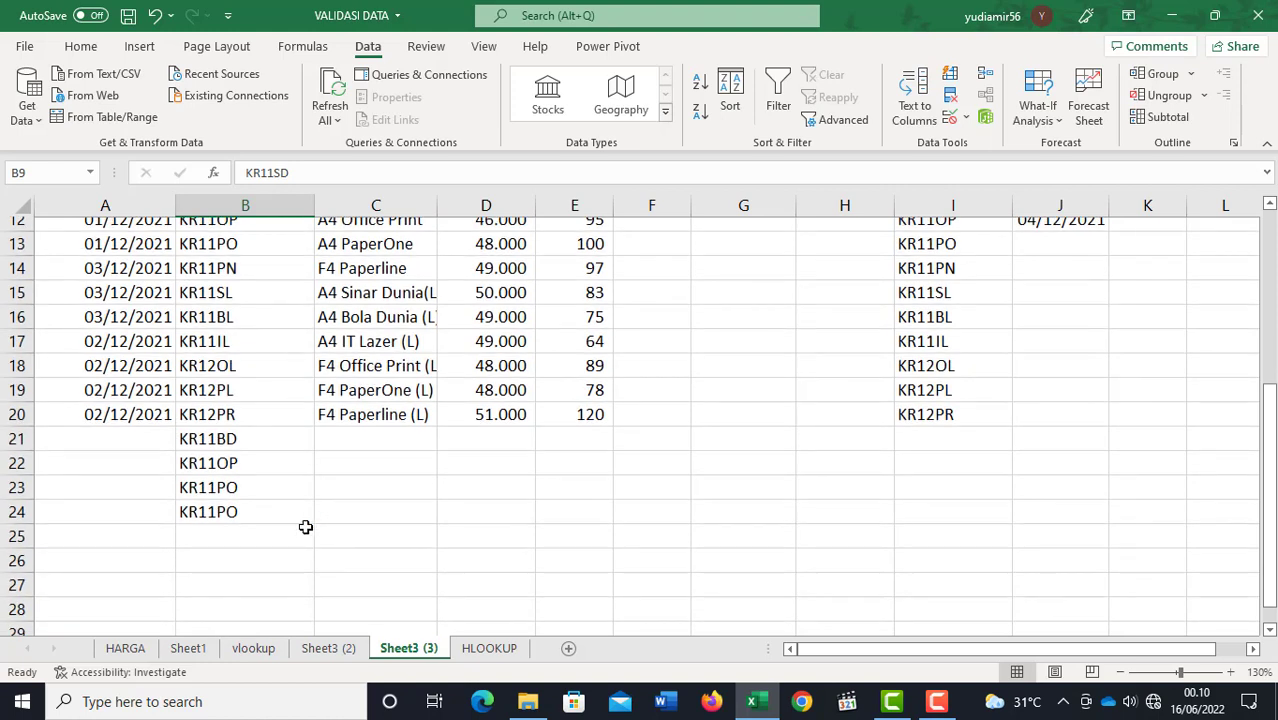
left_click(214, 535)
left_click_drag(234, 437, 234, 533)
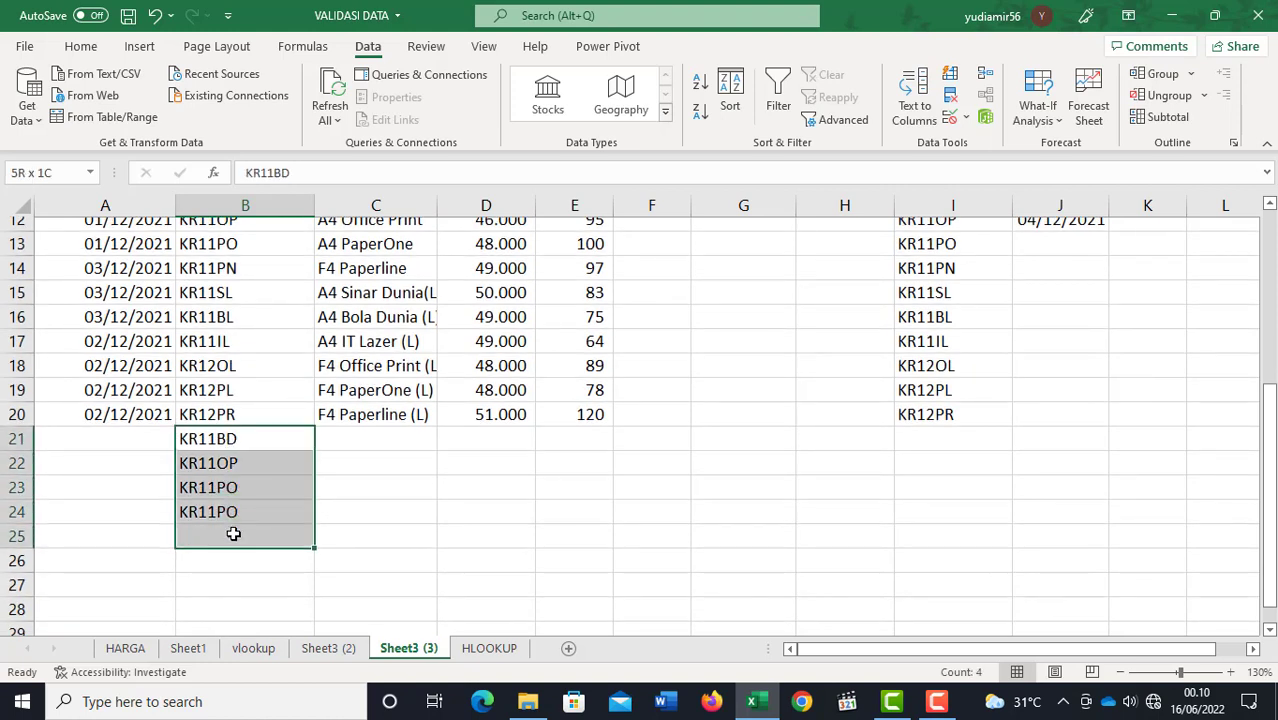
key("Delete")
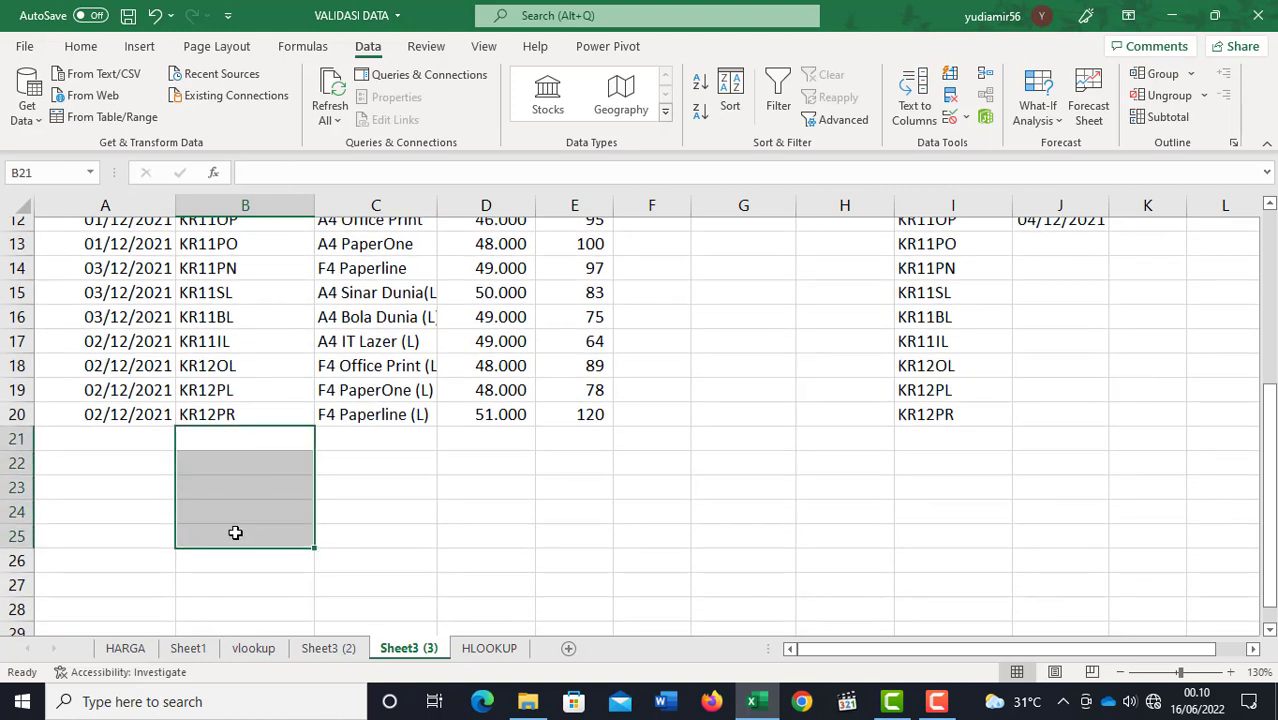
left_click(237, 436)
scroll(250, 439, "up", 2)
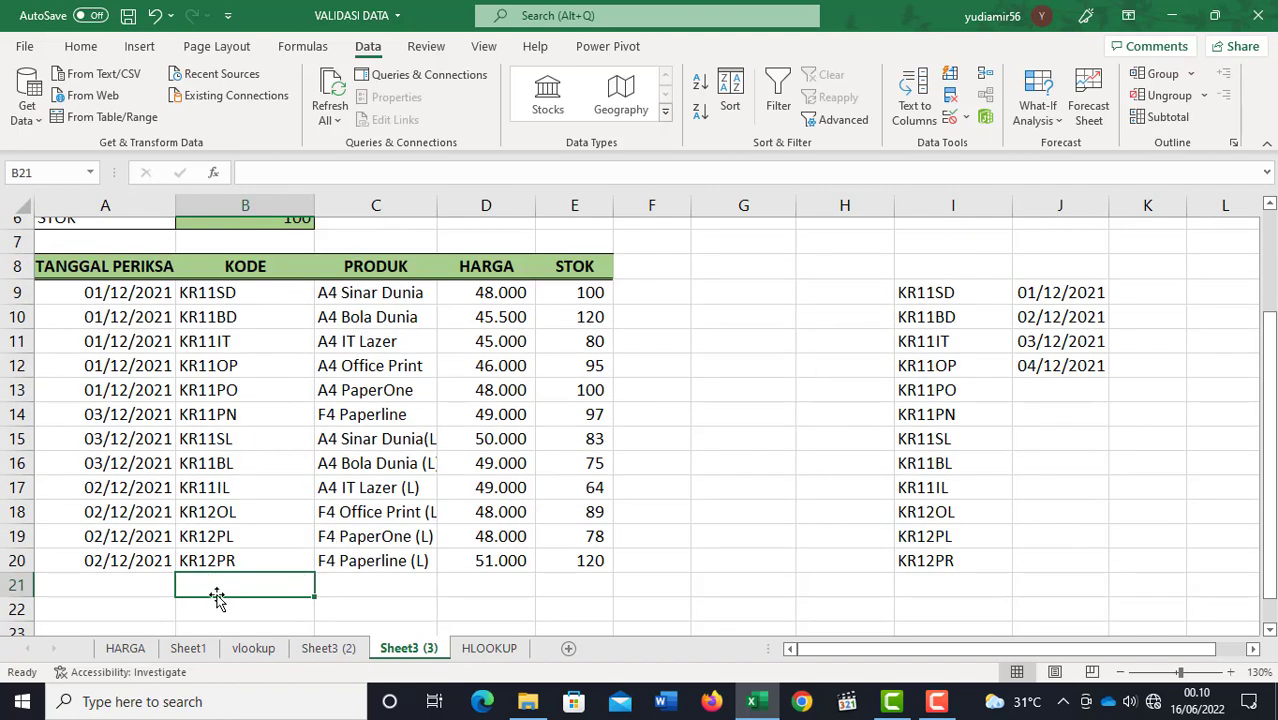
Step: Apply List data validation to the KODE cells B9:B25 with the source =$I$9:$I$20
scroll(290, 540, "down", 2)
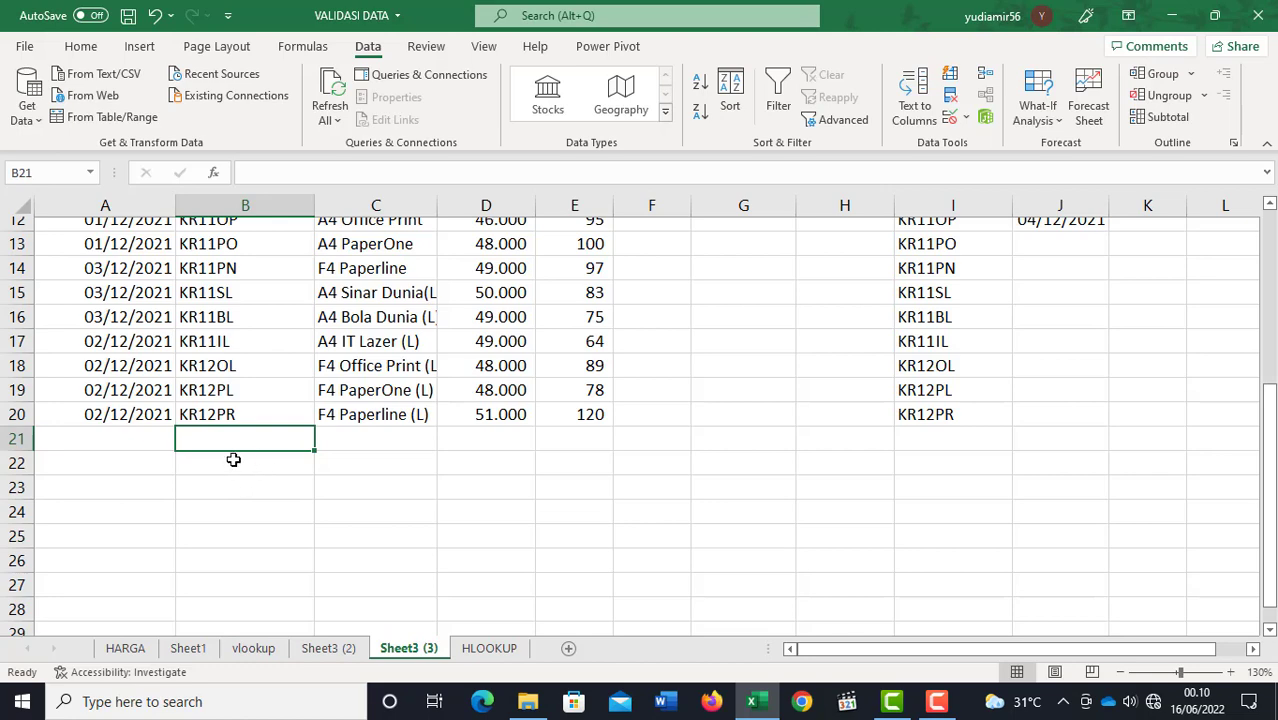
scroll(247, 465, "up", 2)
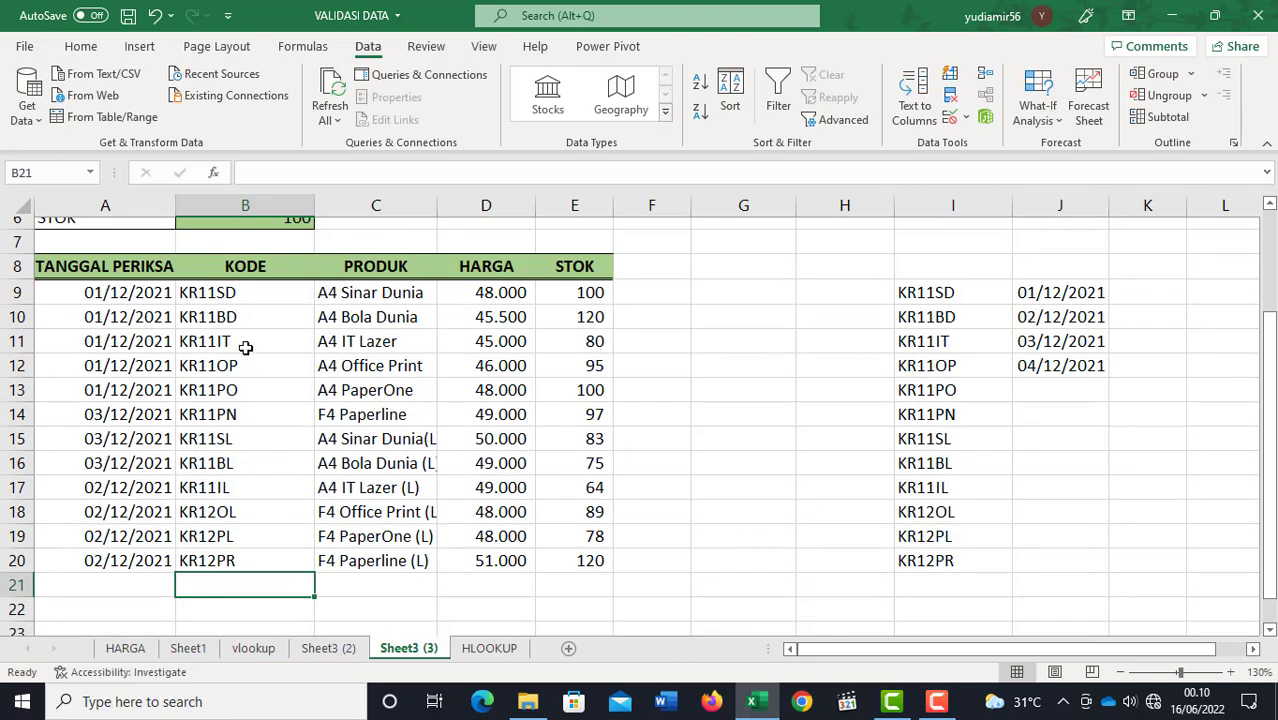
left_click_drag(245, 290, 238, 593)
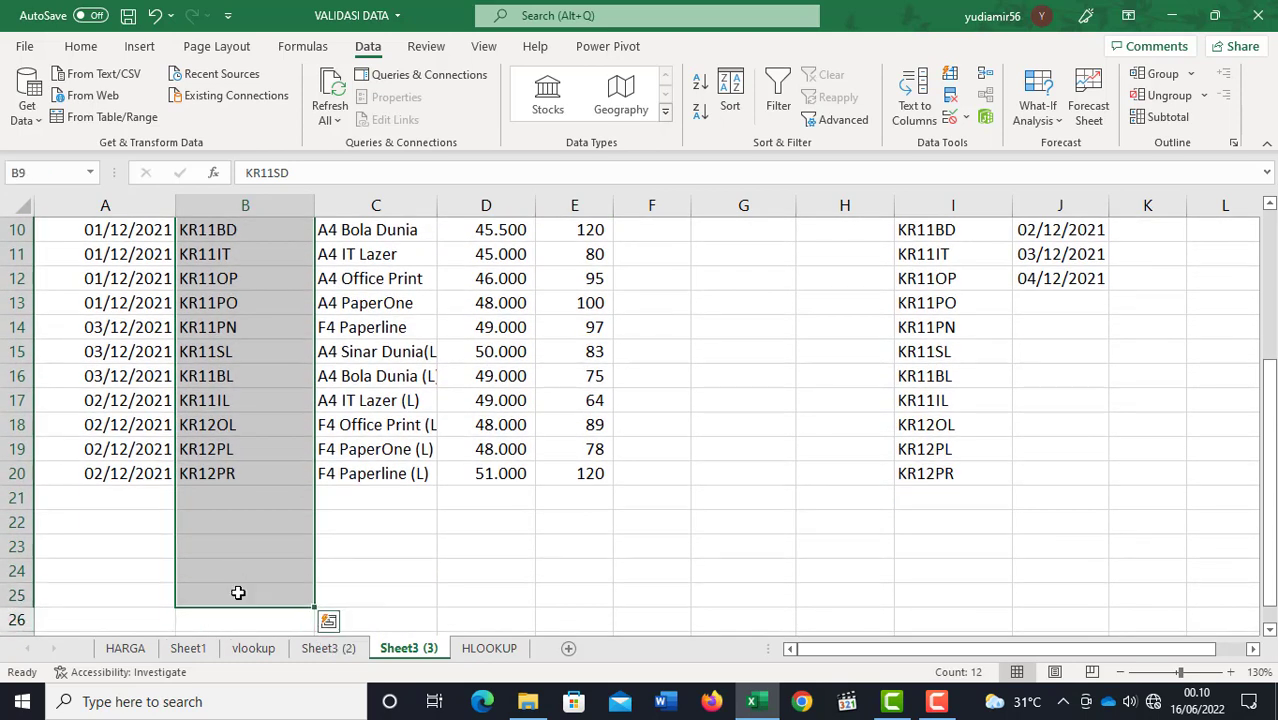
left_click(952, 125)
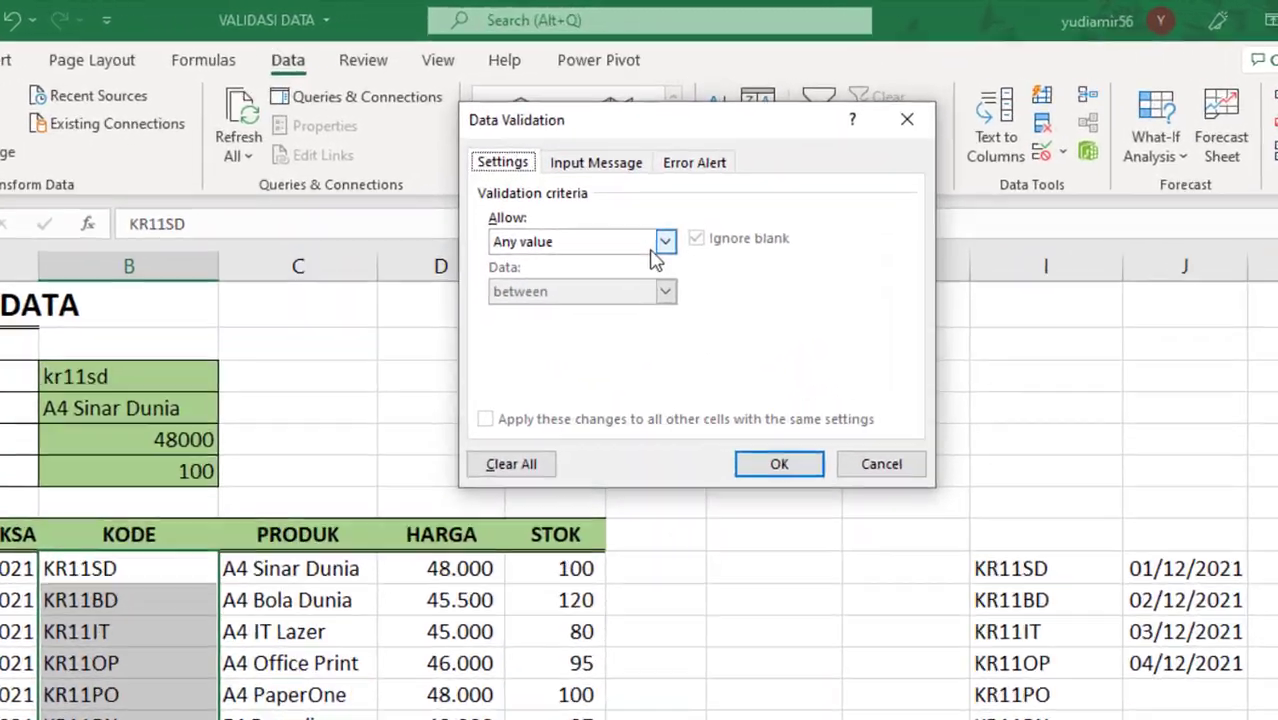
left_click(655, 183)
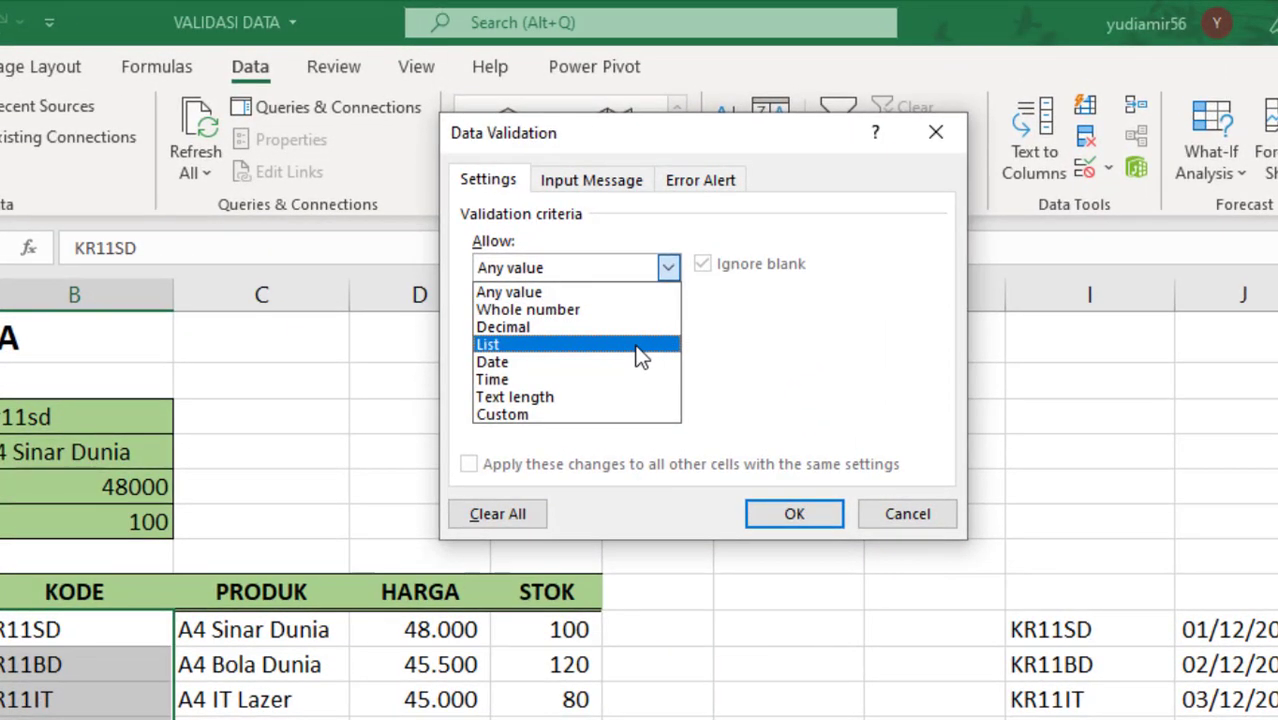
left_click(639, 345)
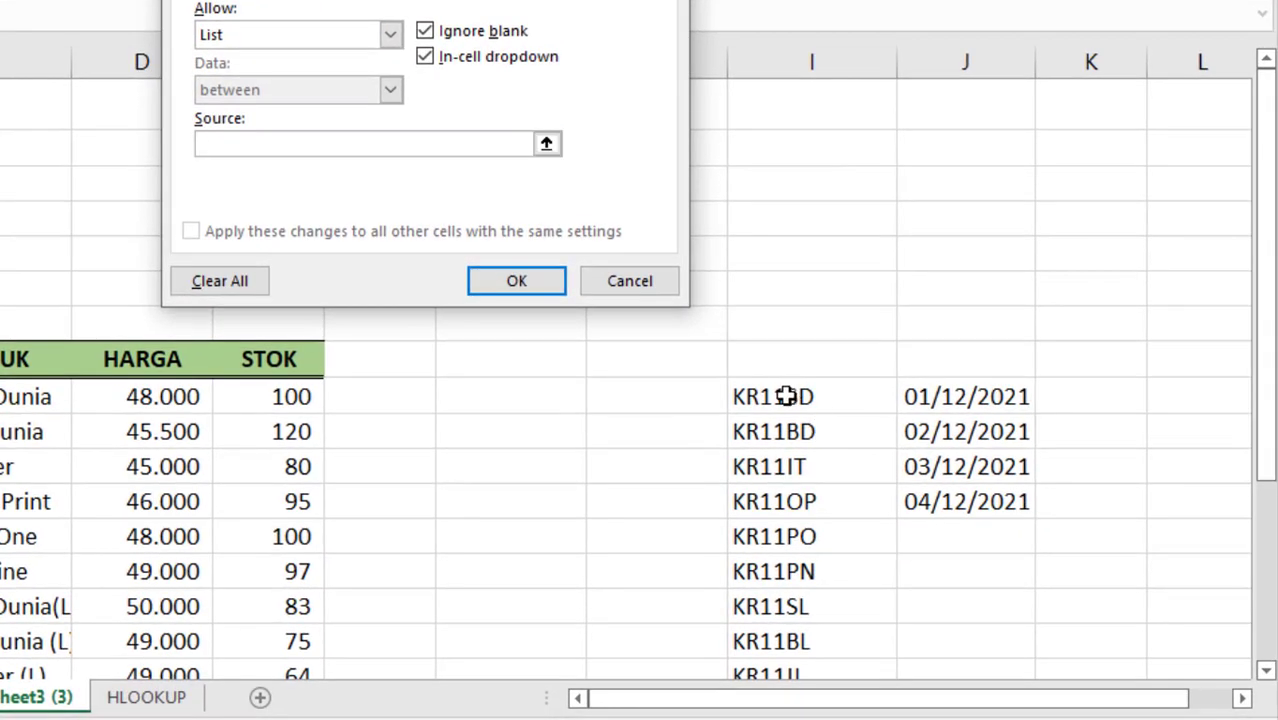
left_click_drag(786, 396, 766, 604)
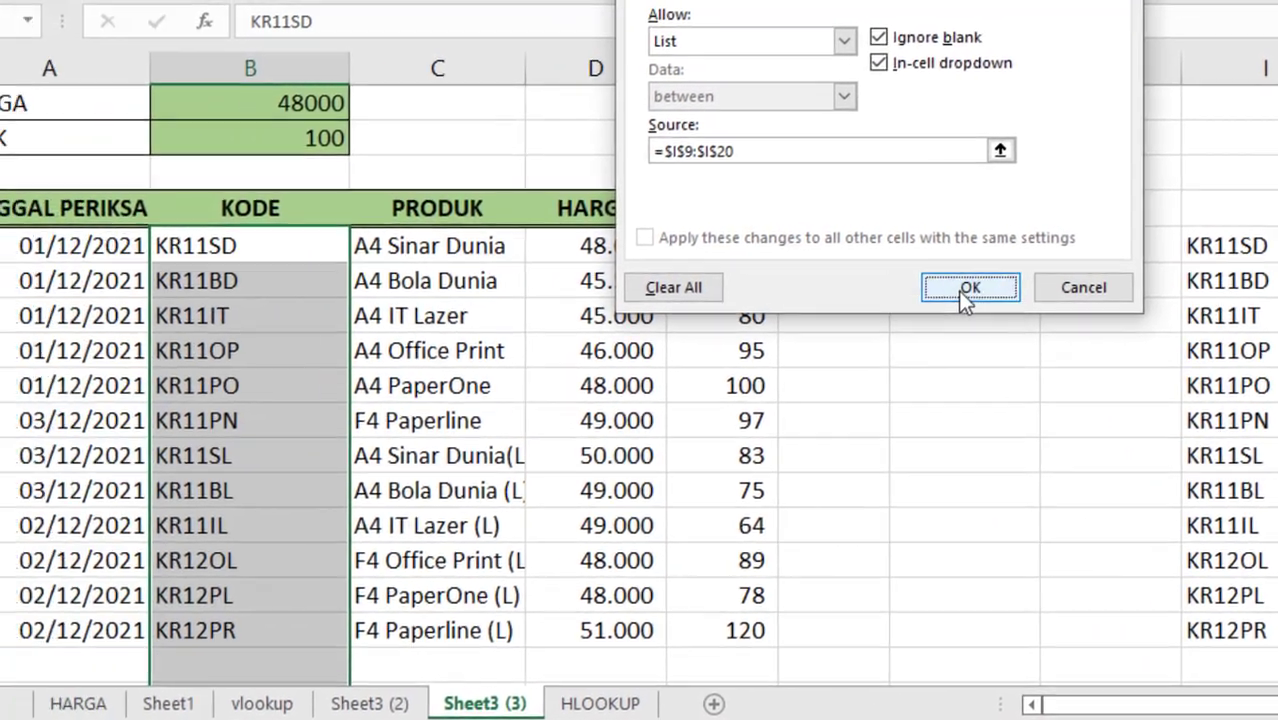
left_click(516, 281)
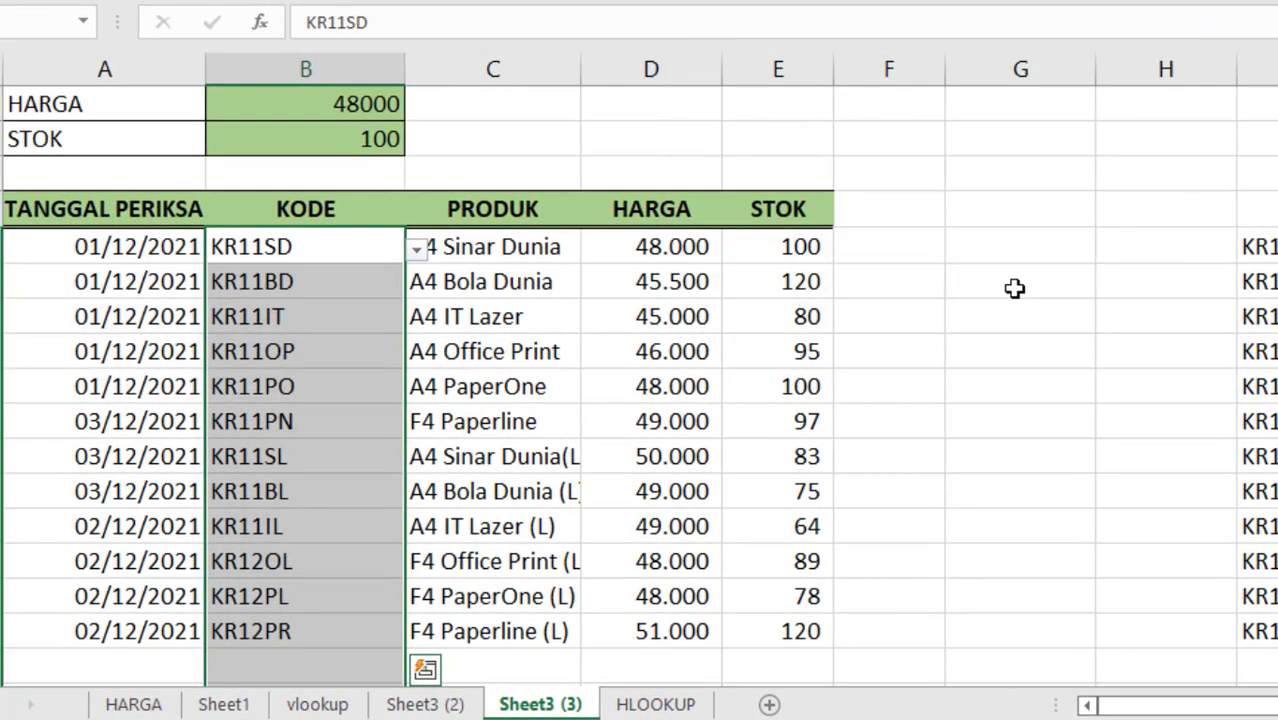
Step: Choose KR11BD, KR11IT and KR11SL from the drop-down lists in cells B21, B22 and B23
scroll(1014, 288, "down", 2)
left_click(328, 456)
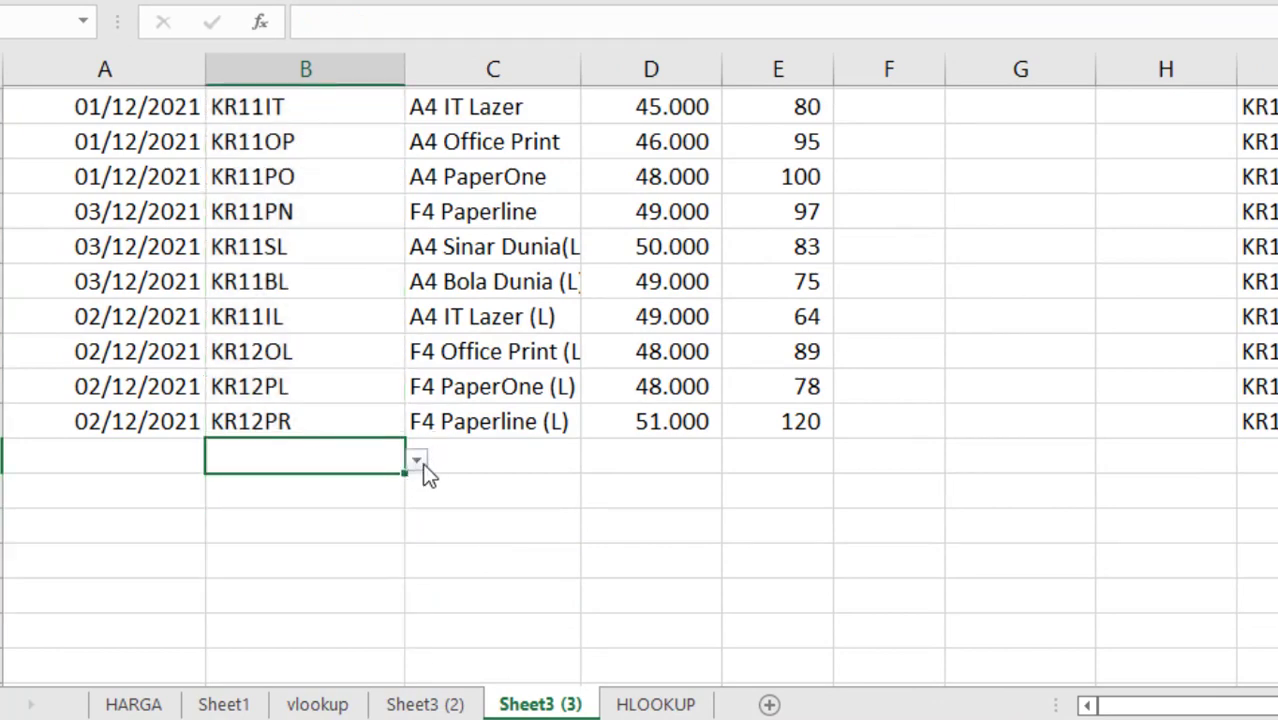
left_click(416, 462)
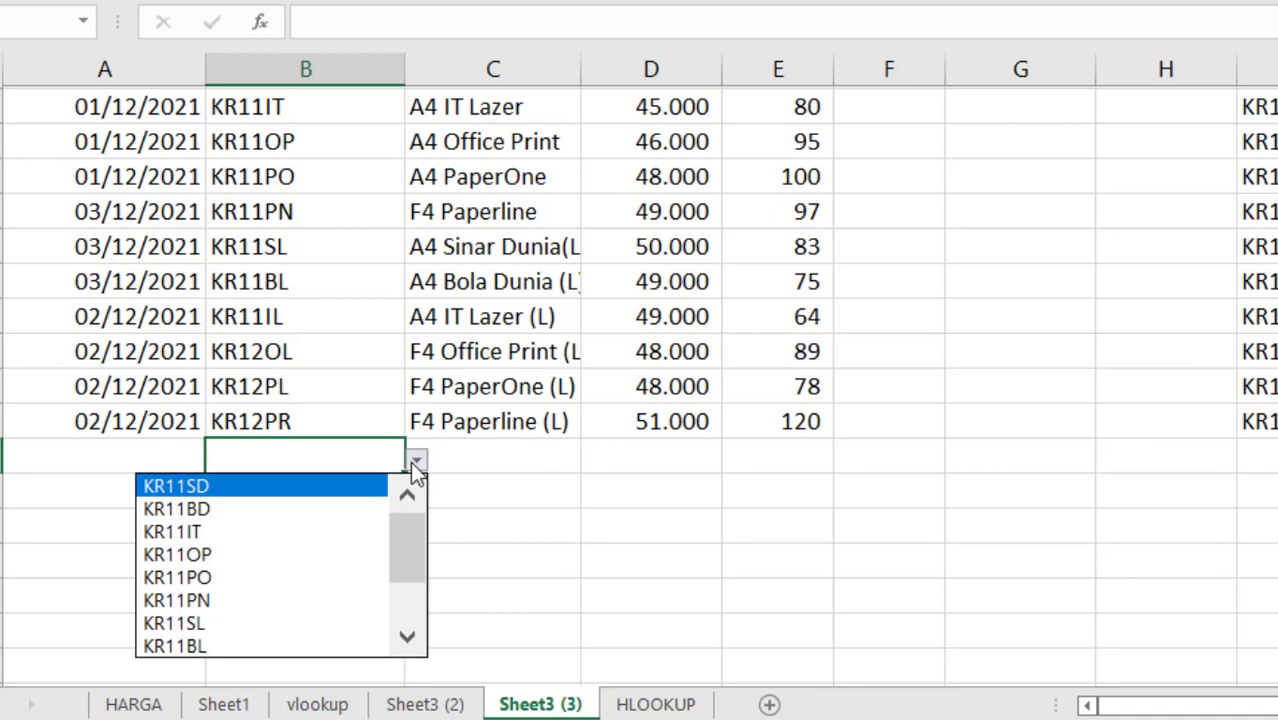
left_click(289, 520)
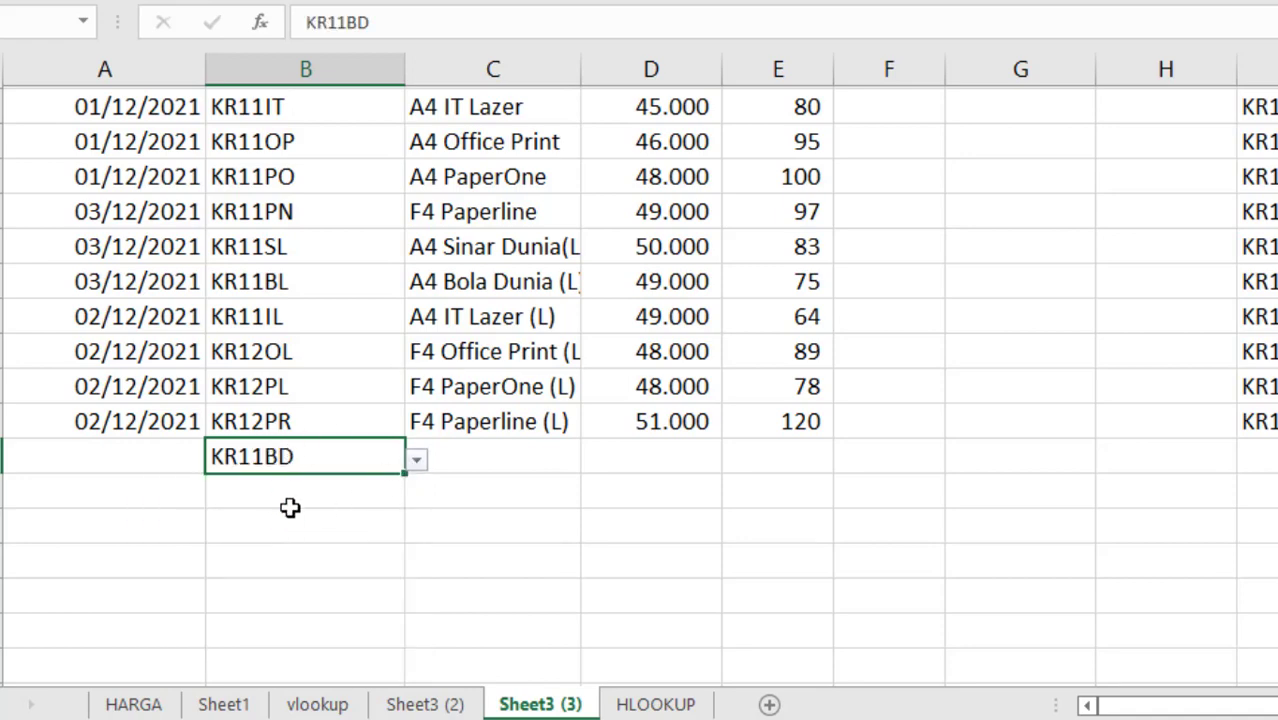
left_click(332, 495)
left_click(416, 494)
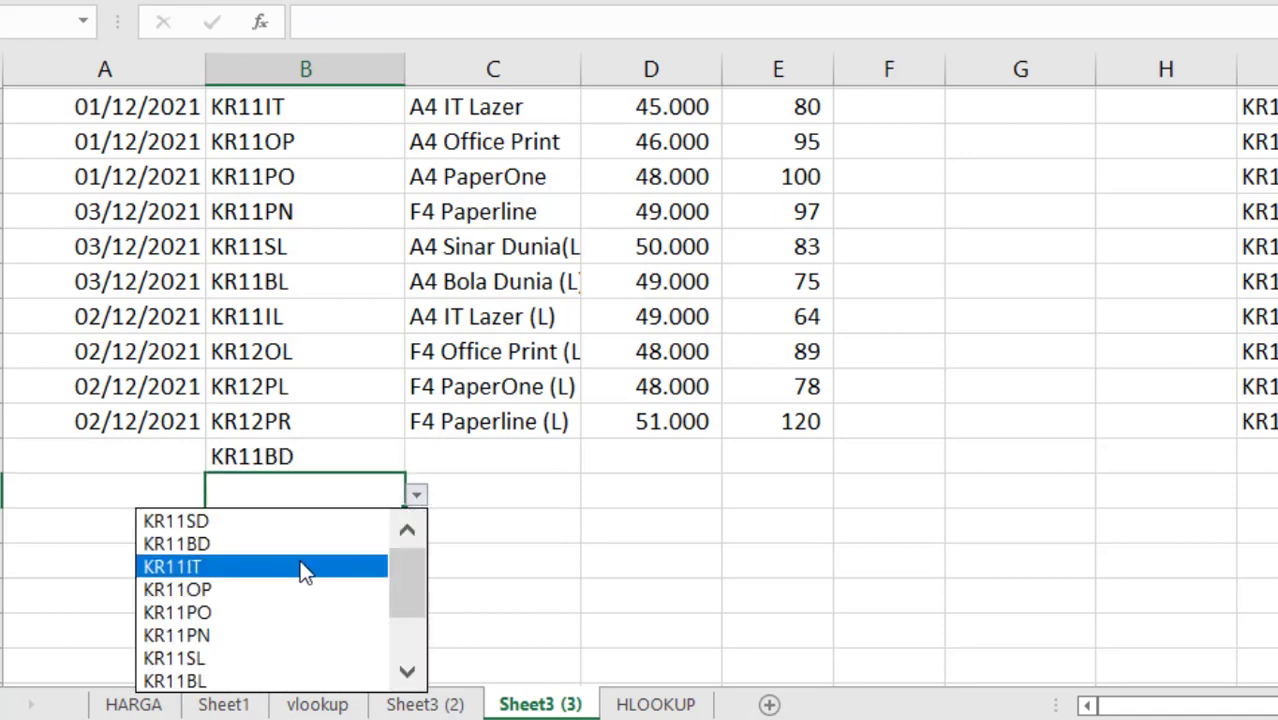
left_click(303, 566)
left_click(343, 527)
left_click(416, 530)
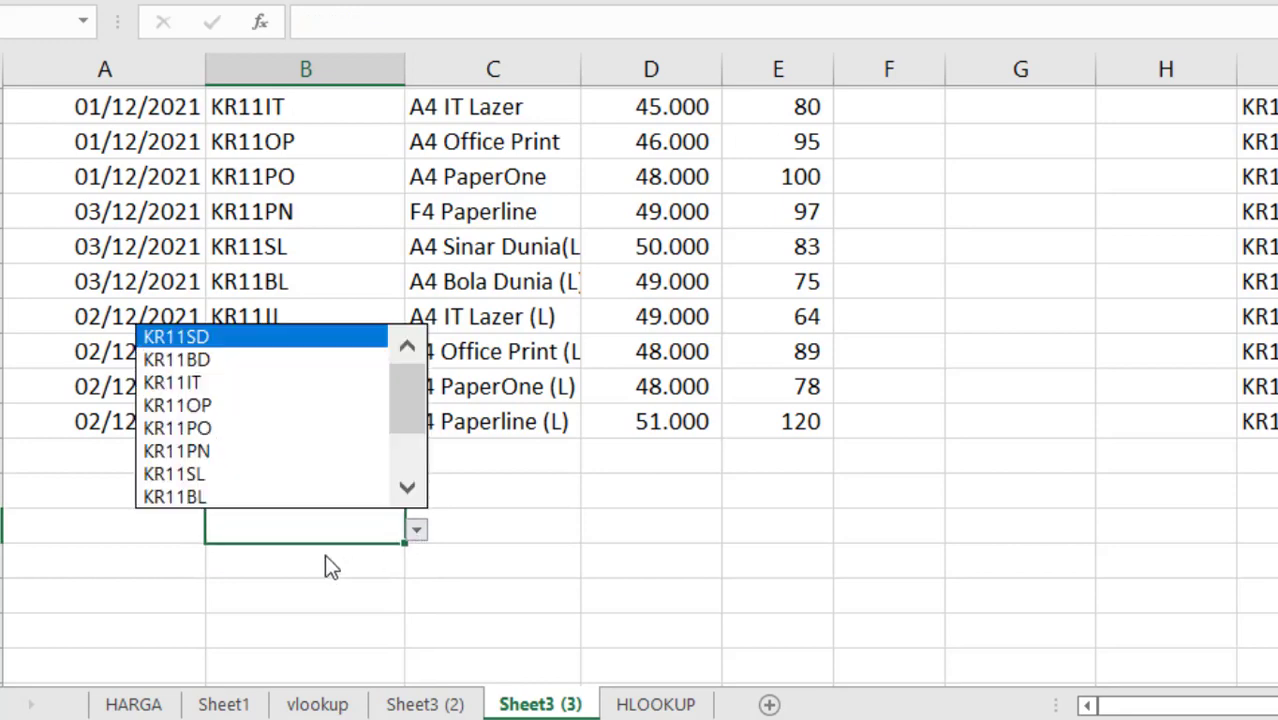
left_click(289, 470)
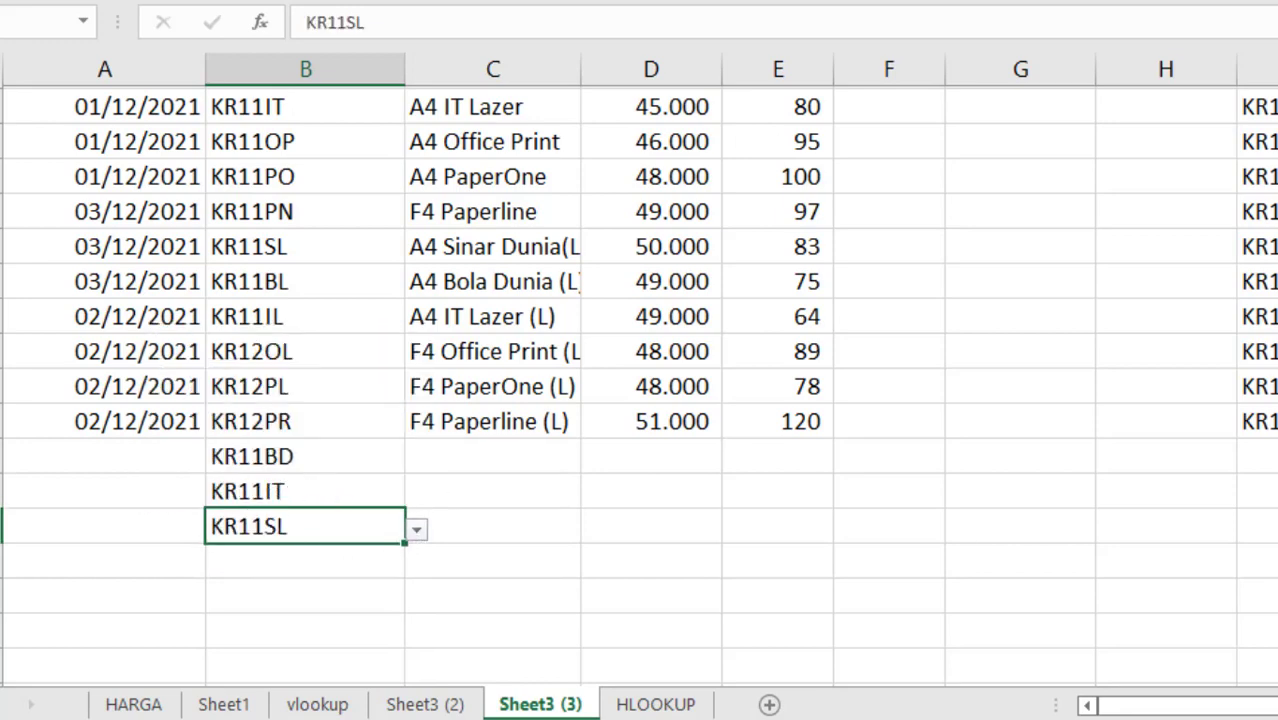
Step: Apply List data validation to the TANGGAL PERIKSA cells A9:A23 with the source =$J$9:$J$12
left_click(97, 452)
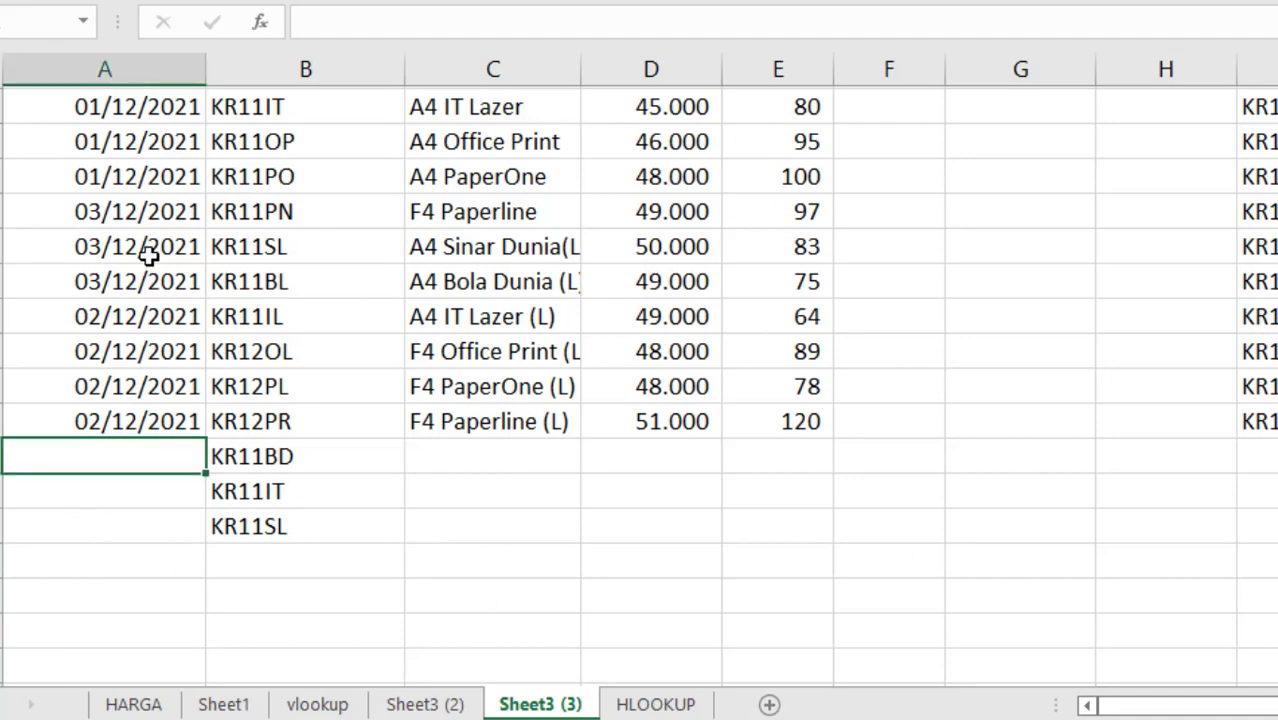
scroll(147, 255, "up", 3)
left_click_drag(145, 248, 133, 640)
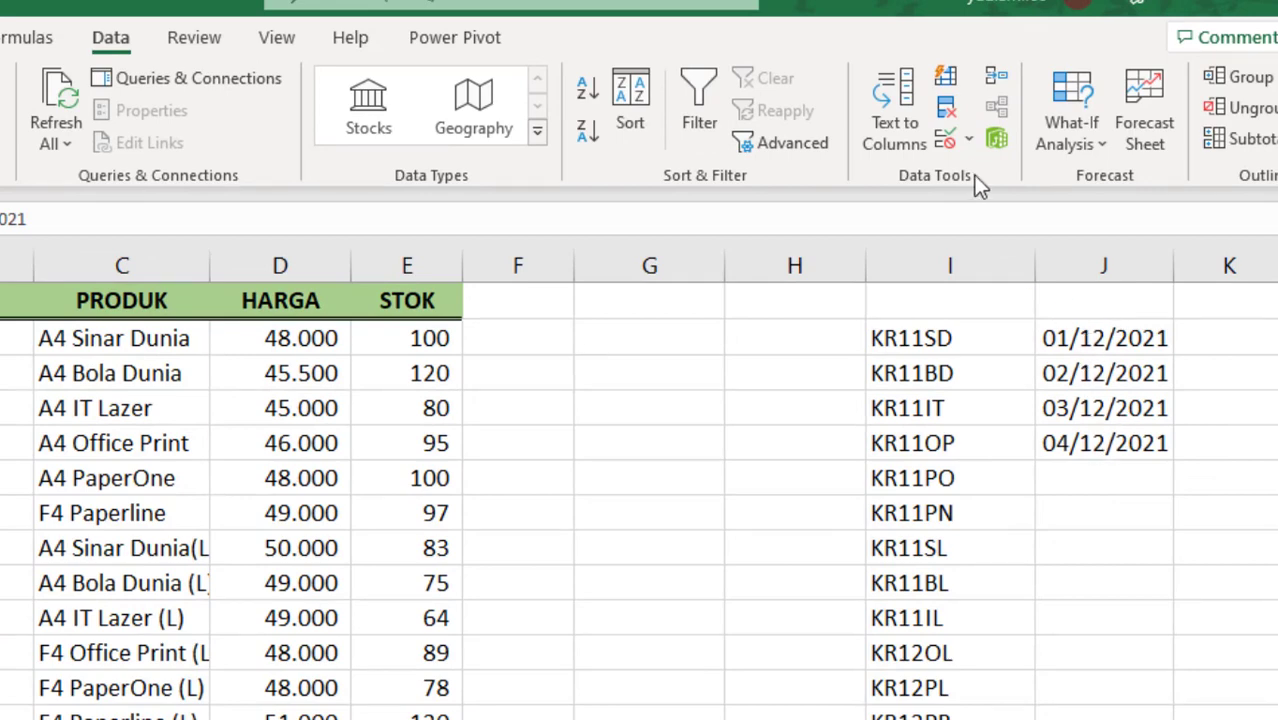
left_click(947, 143)
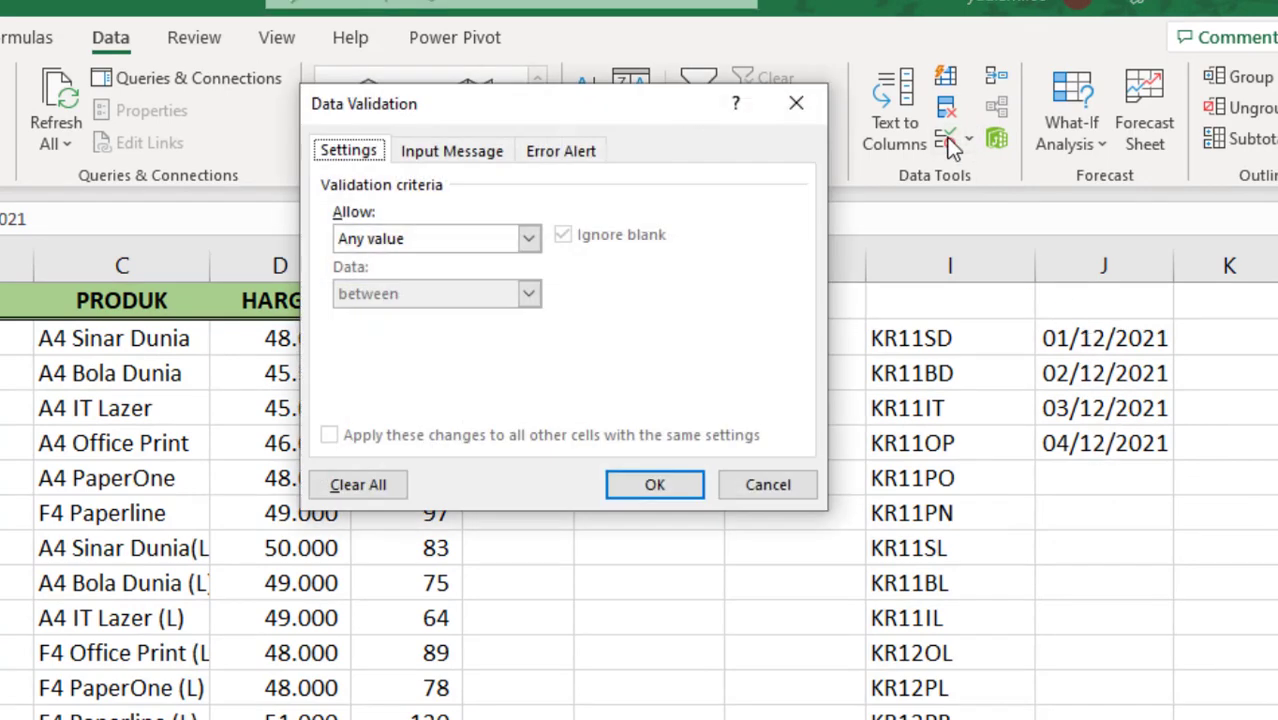
left_click(527, 240)
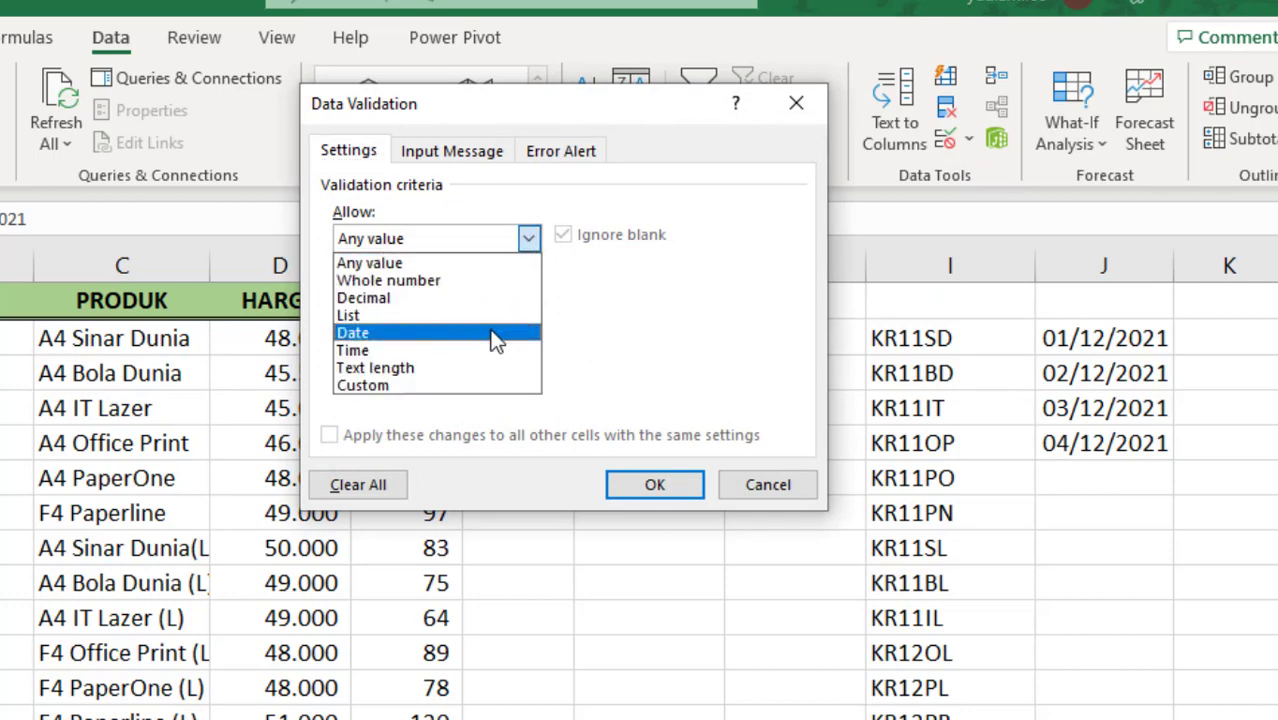
left_click(494, 314)
left_click(372, 348)
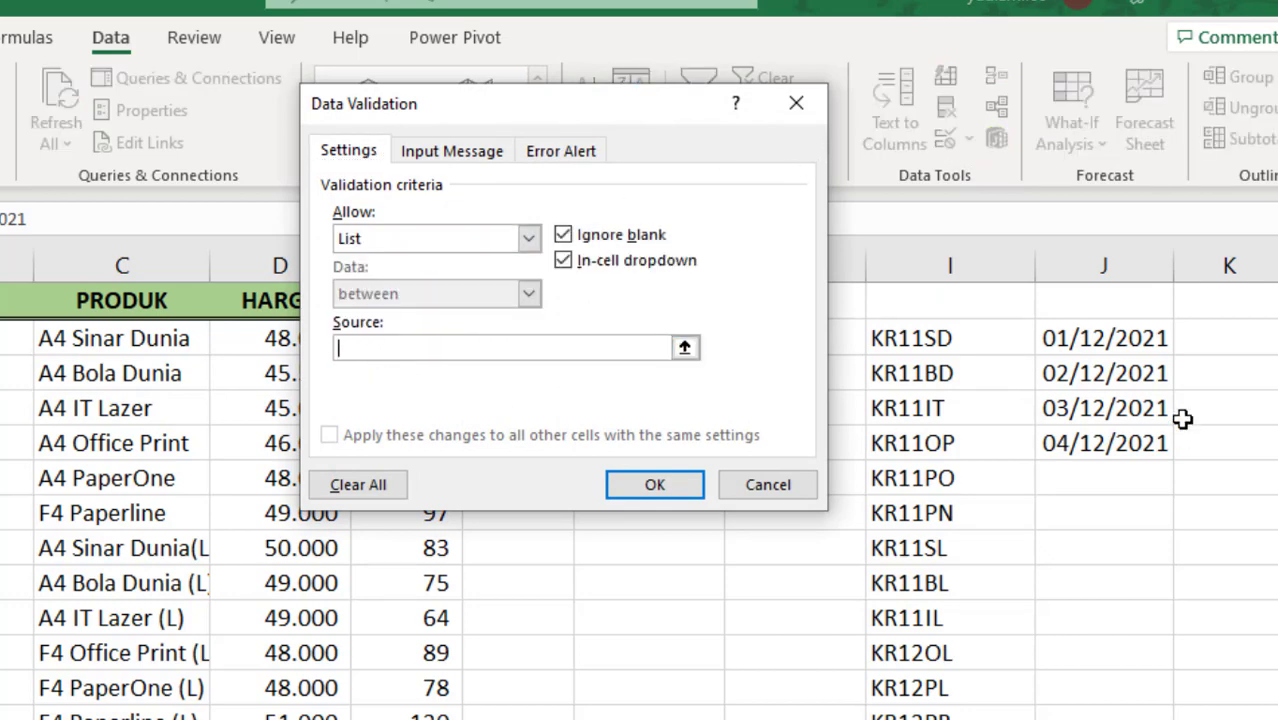
left_click_drag(1135, 342, 1140, 443)
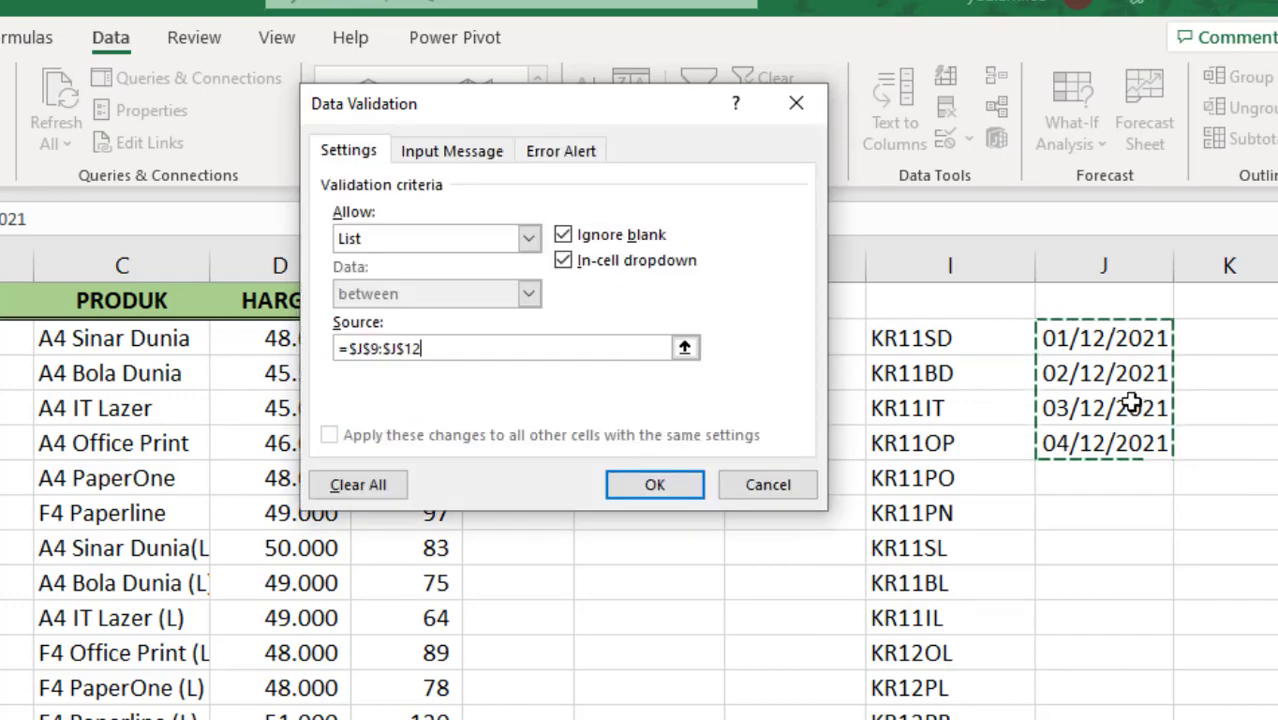
left_click(648, 484)
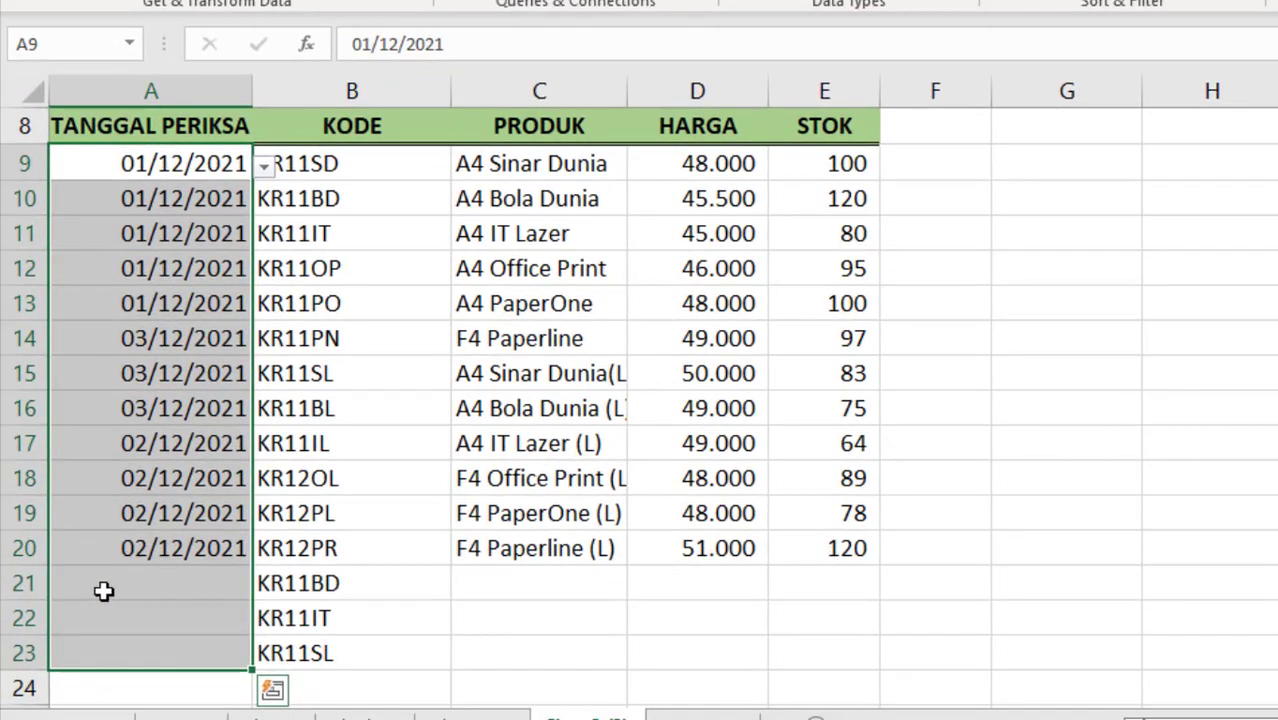
Step: Choose 02/12/2021 for cells A21 and A22 and 03/12/2021 for cell A23 from their drop-down lists
left_click(103, 590)
scroll(183, 577, "down", 2)
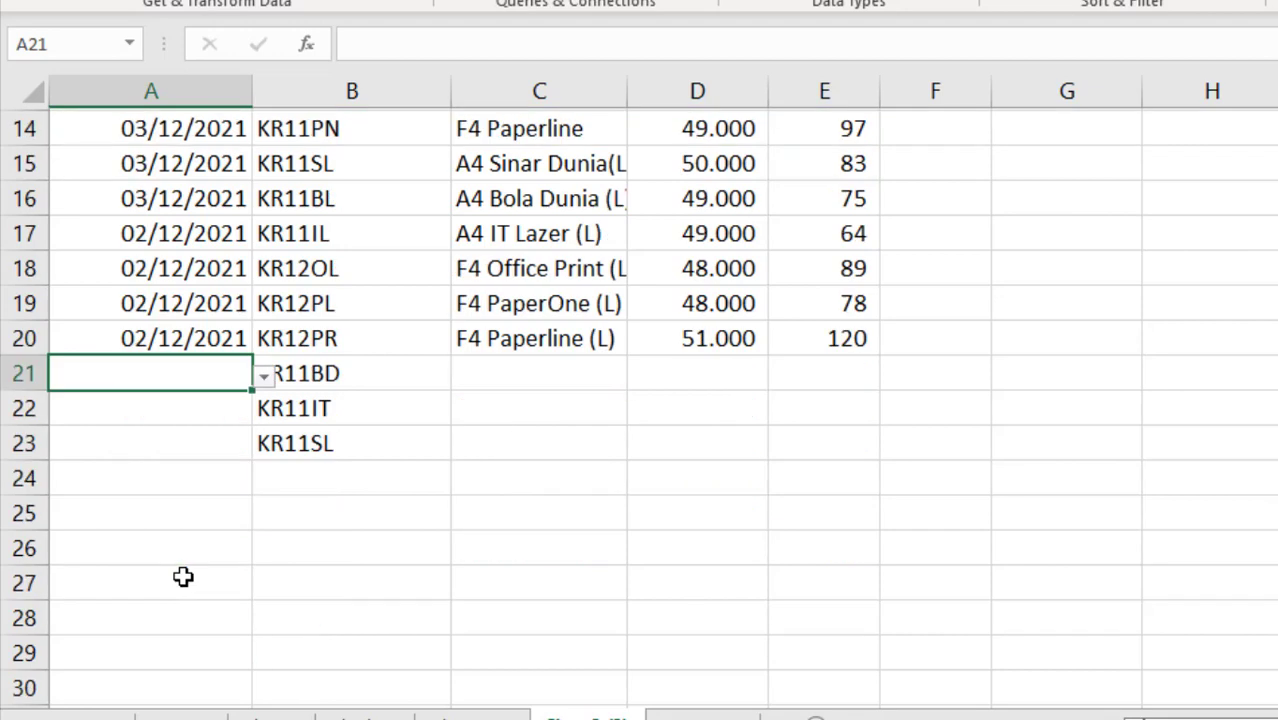
left_click(264, 378)
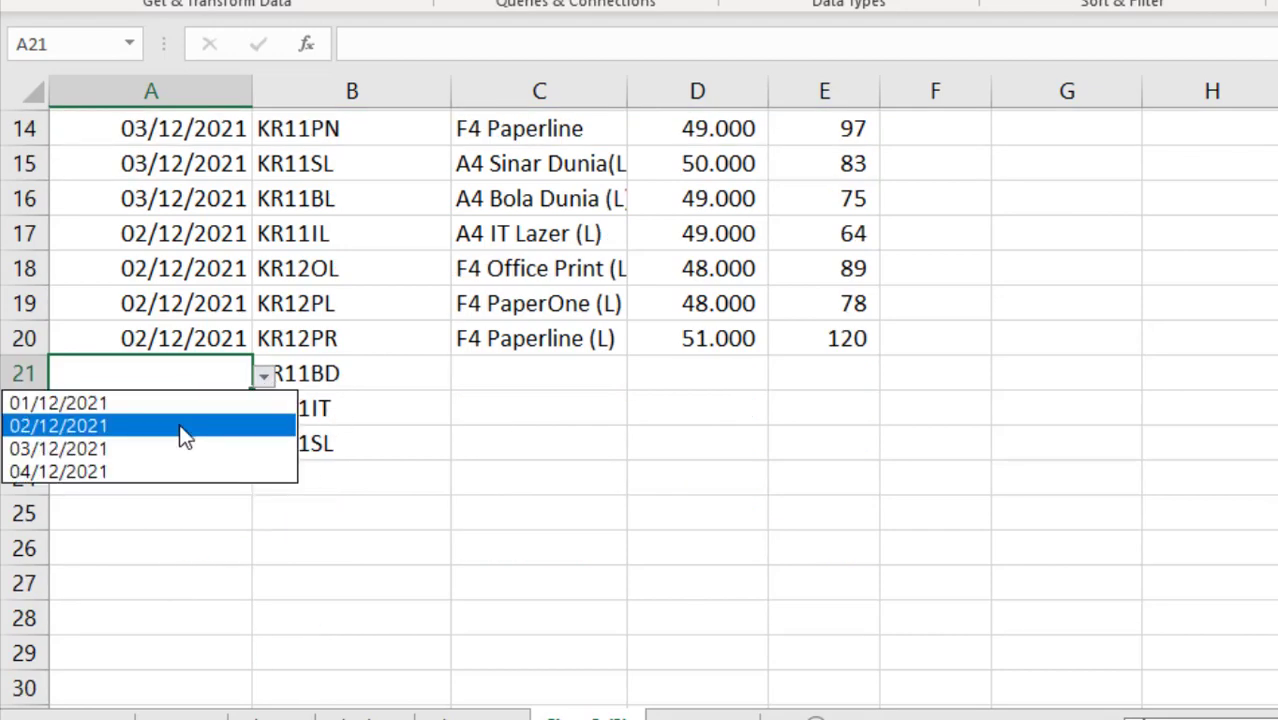
left_click(185, 427)
left_click(185, 405)
left_click(263, 412)
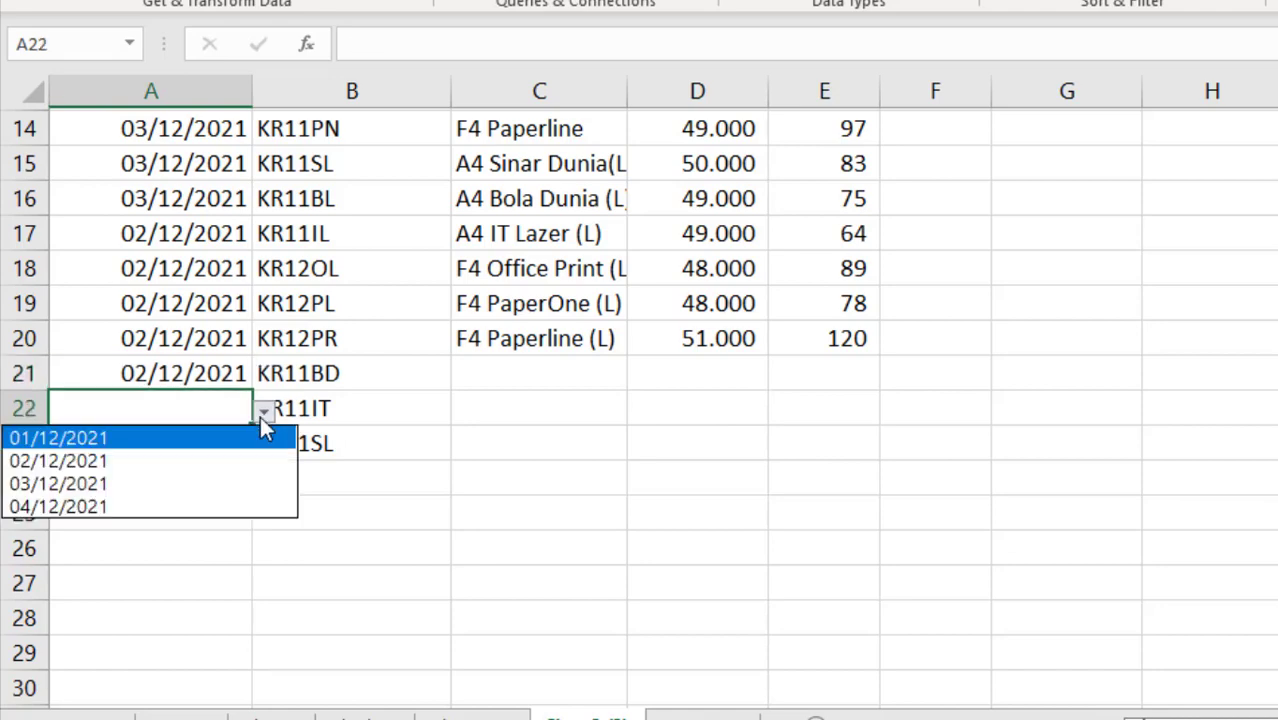
left_click(154, 459)
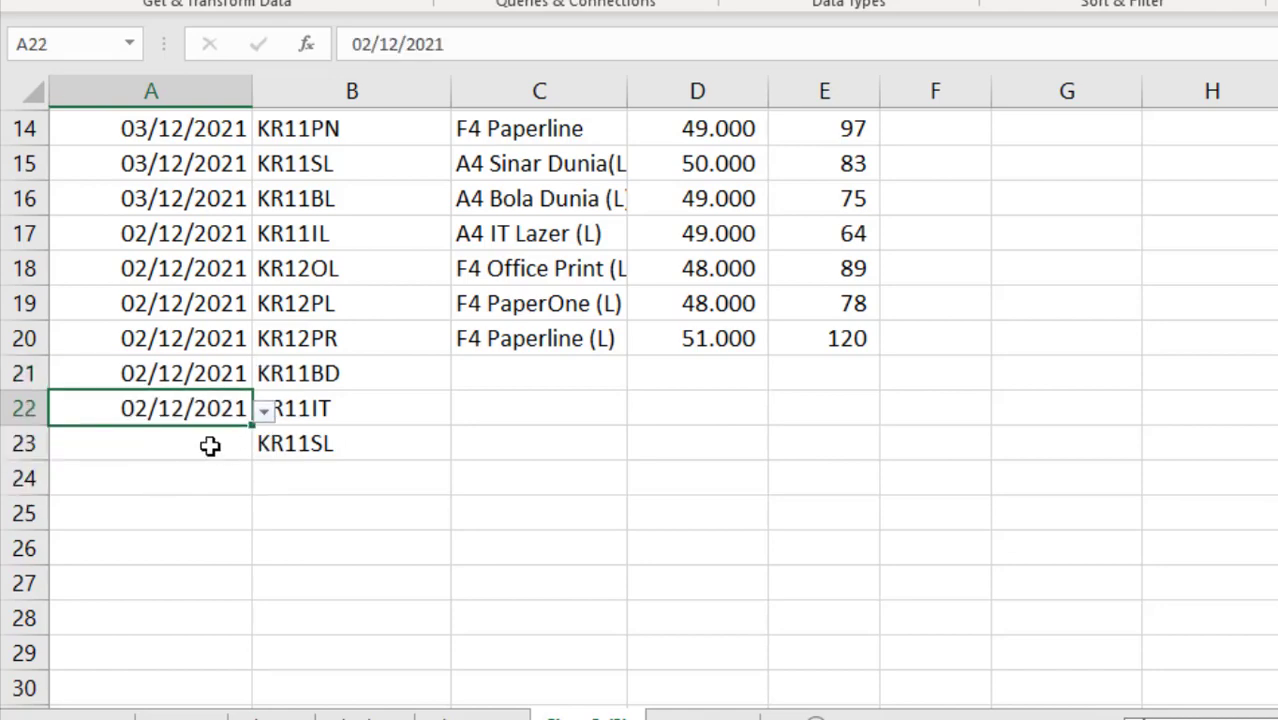
left_click(216, 447)
left_click(162, 518)
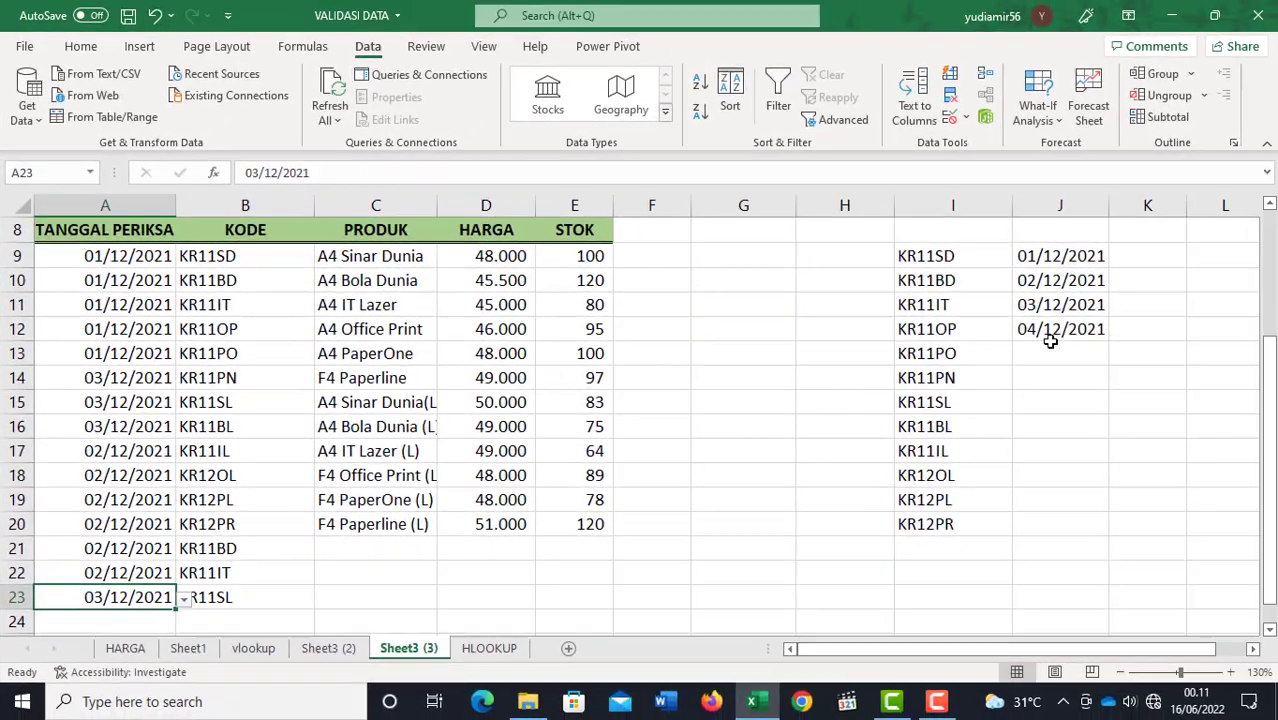
Step: Hide columns I and J, which hold the source lists of product codes and dates
left_click(1052, 345)
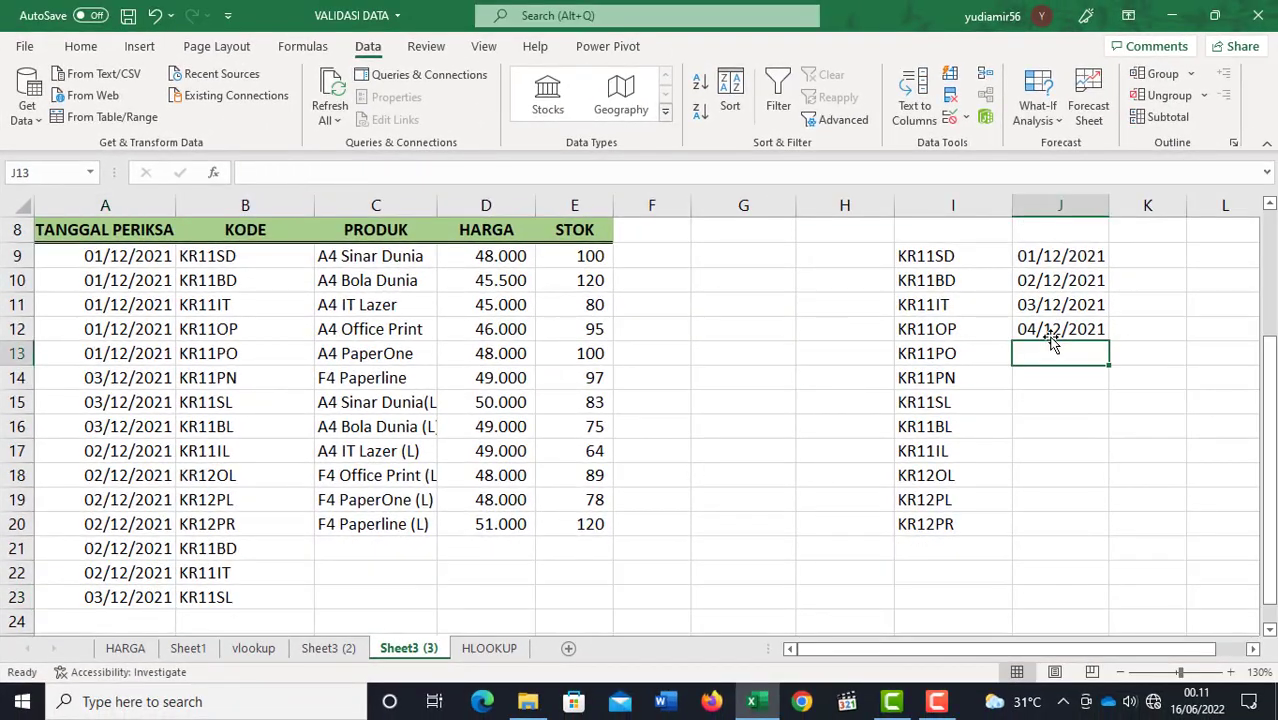
left_click(1112, 455)
mouse_move(920, 262)
left_mouse_down()
mouse_move(933, 257)
mouse_move(1044, 449)
mouse_move(1030, 531)
left_mouse_up()
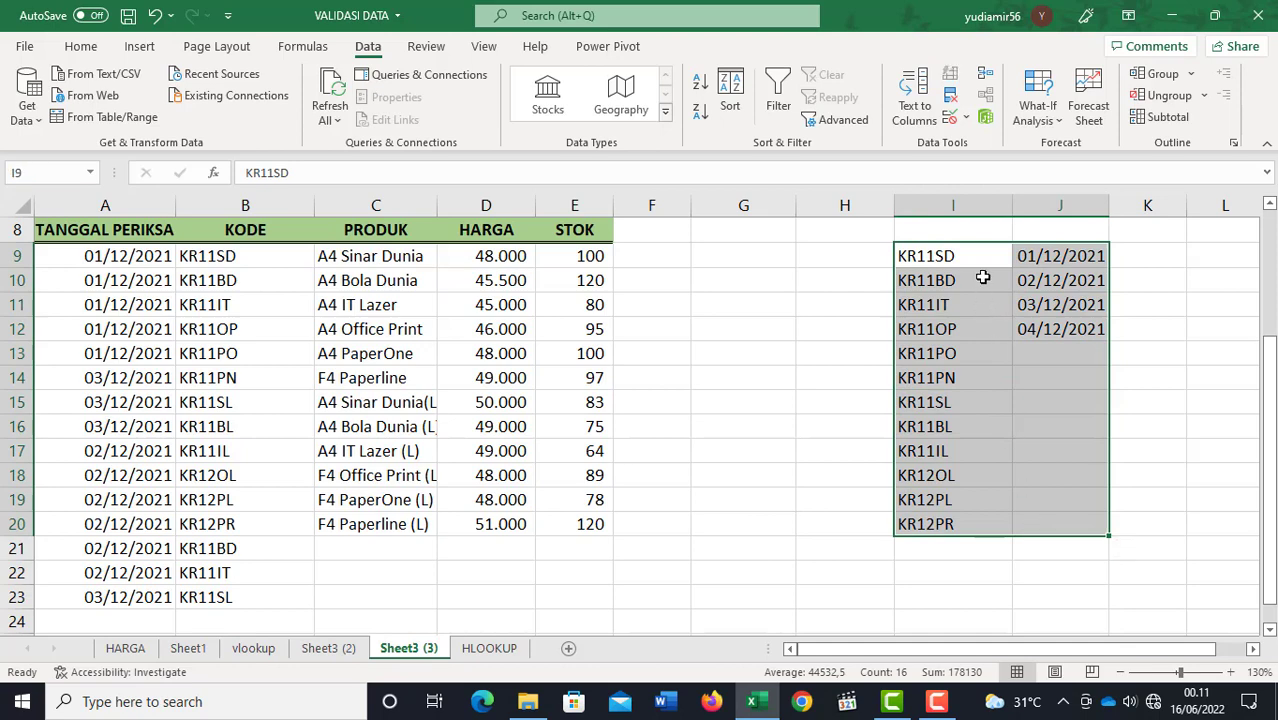
right_click(962, 306)
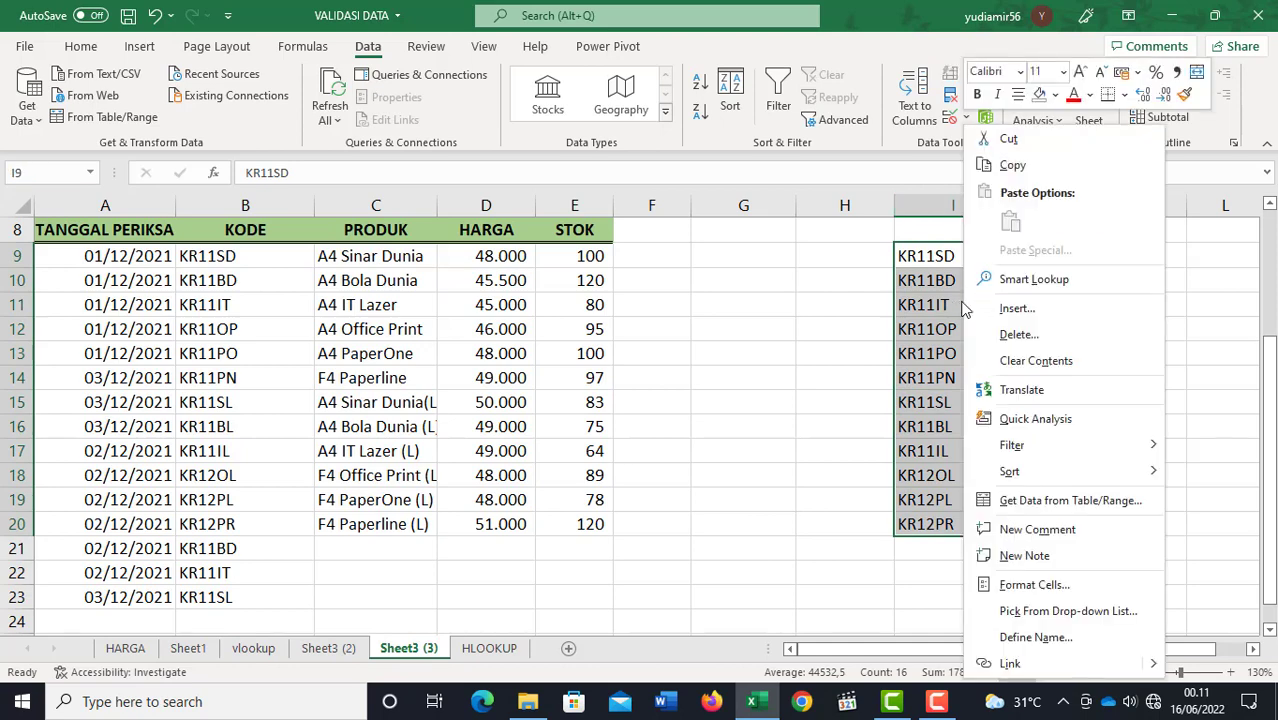
left_click(1000, 12)
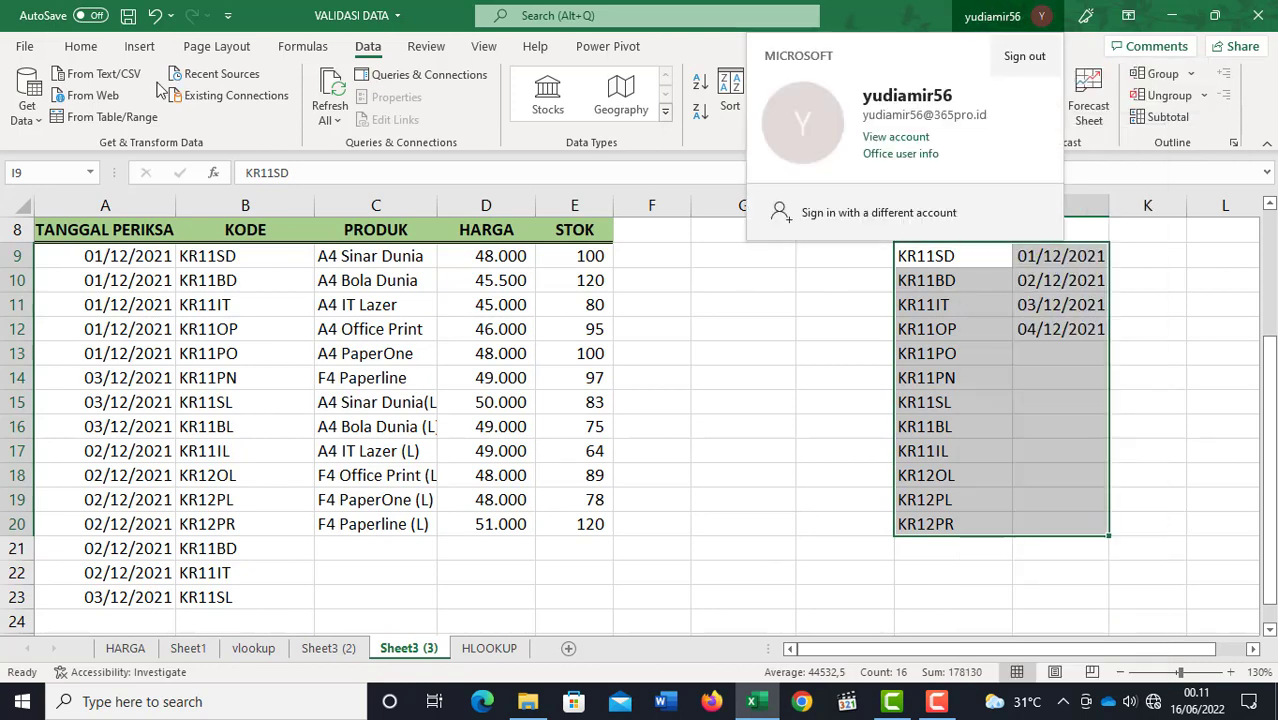
left_click(78, 48)
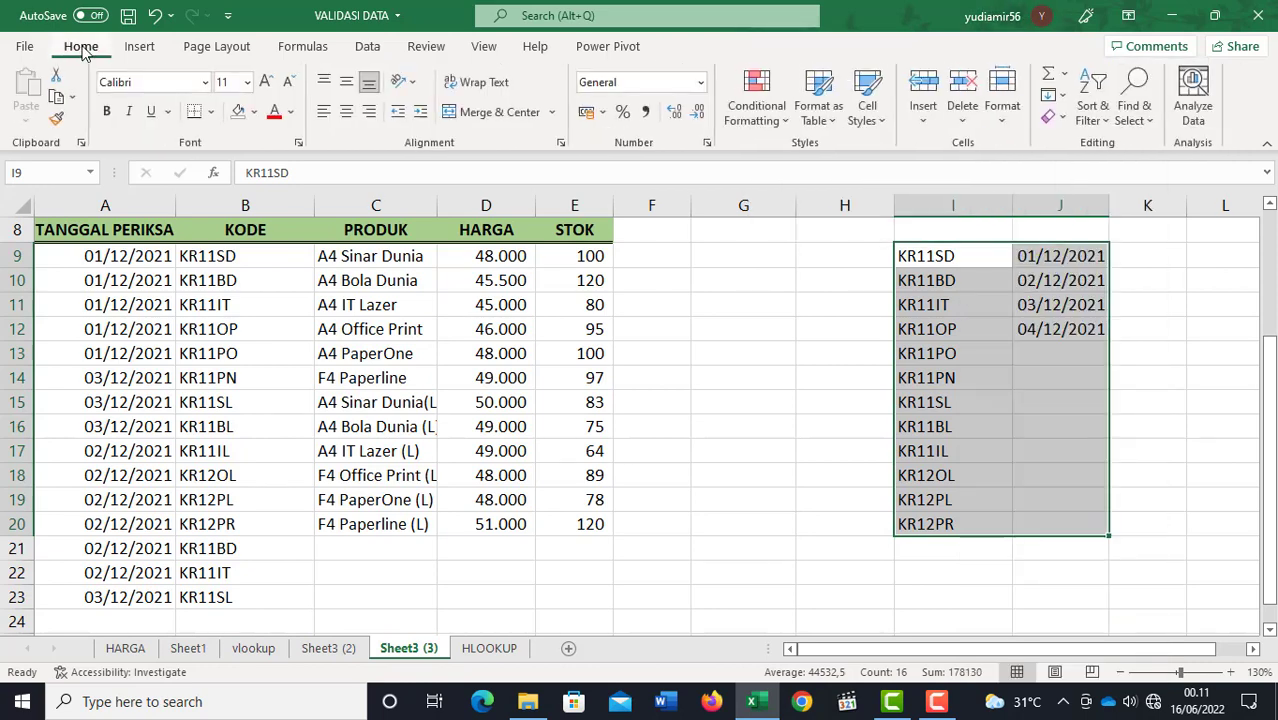
left_click(1003, 110)
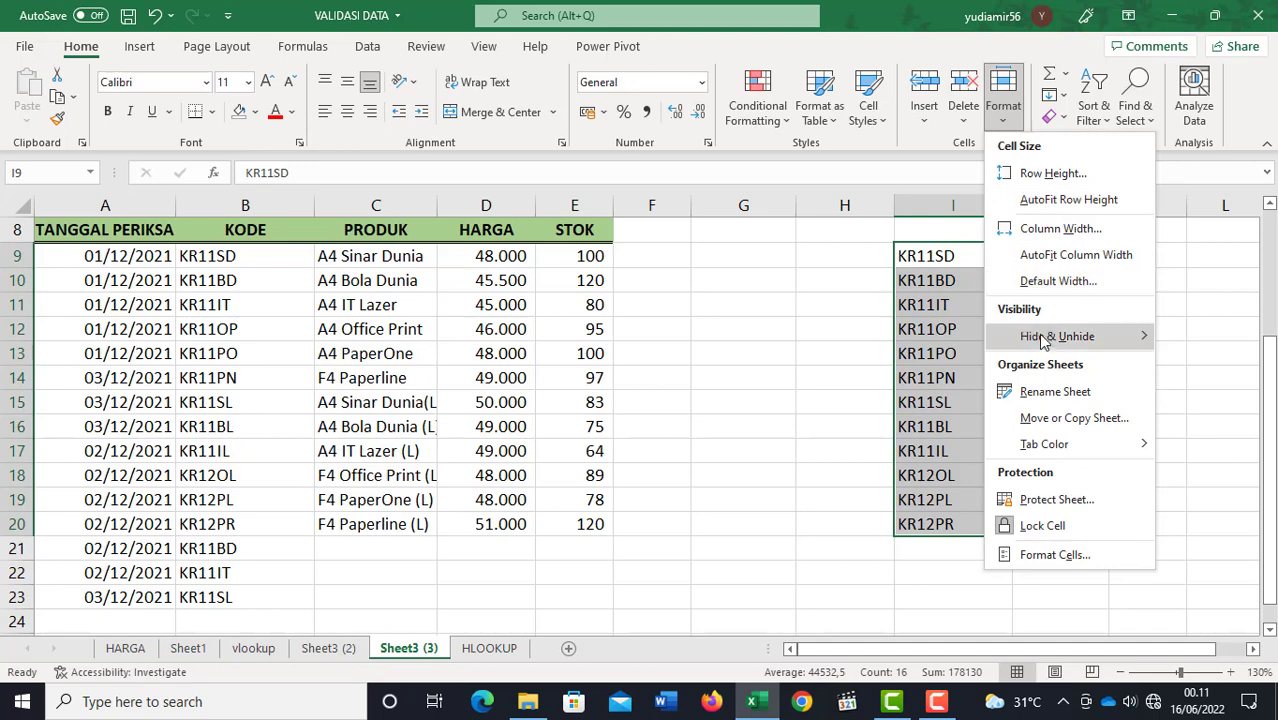
mouse_move(1043, 341)
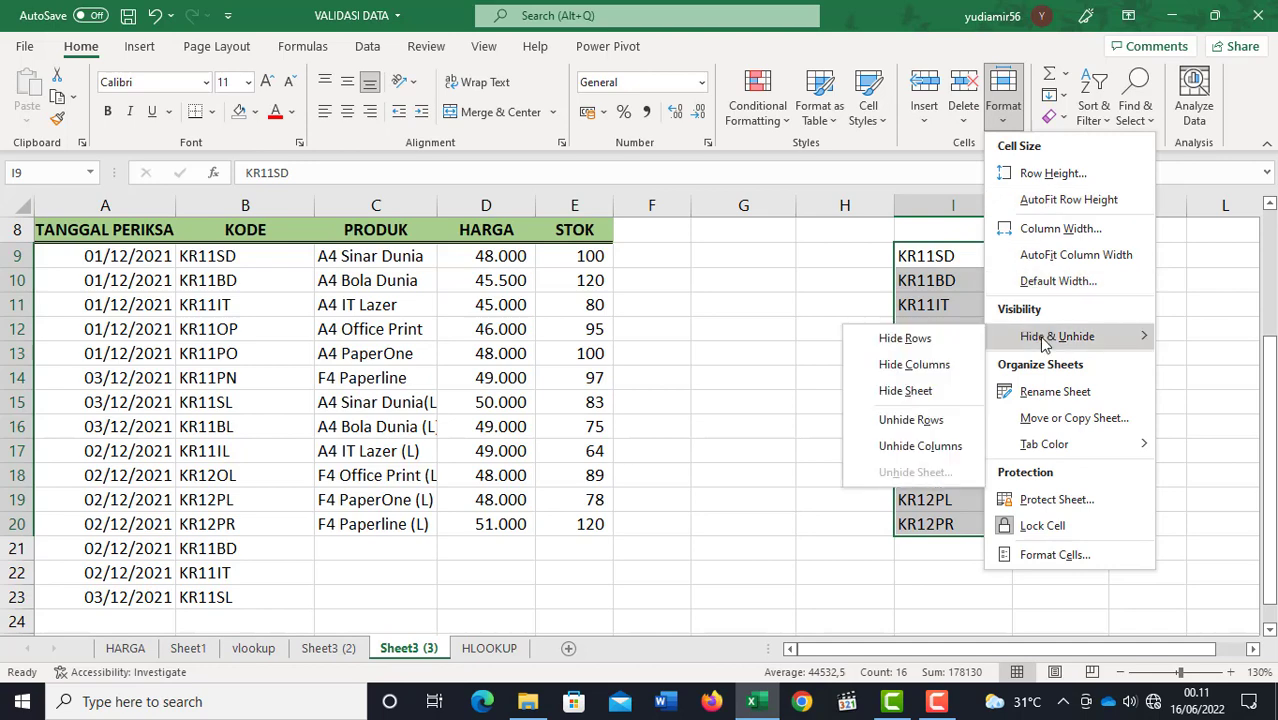
left_click(931, 366)
left_click(928, 373)
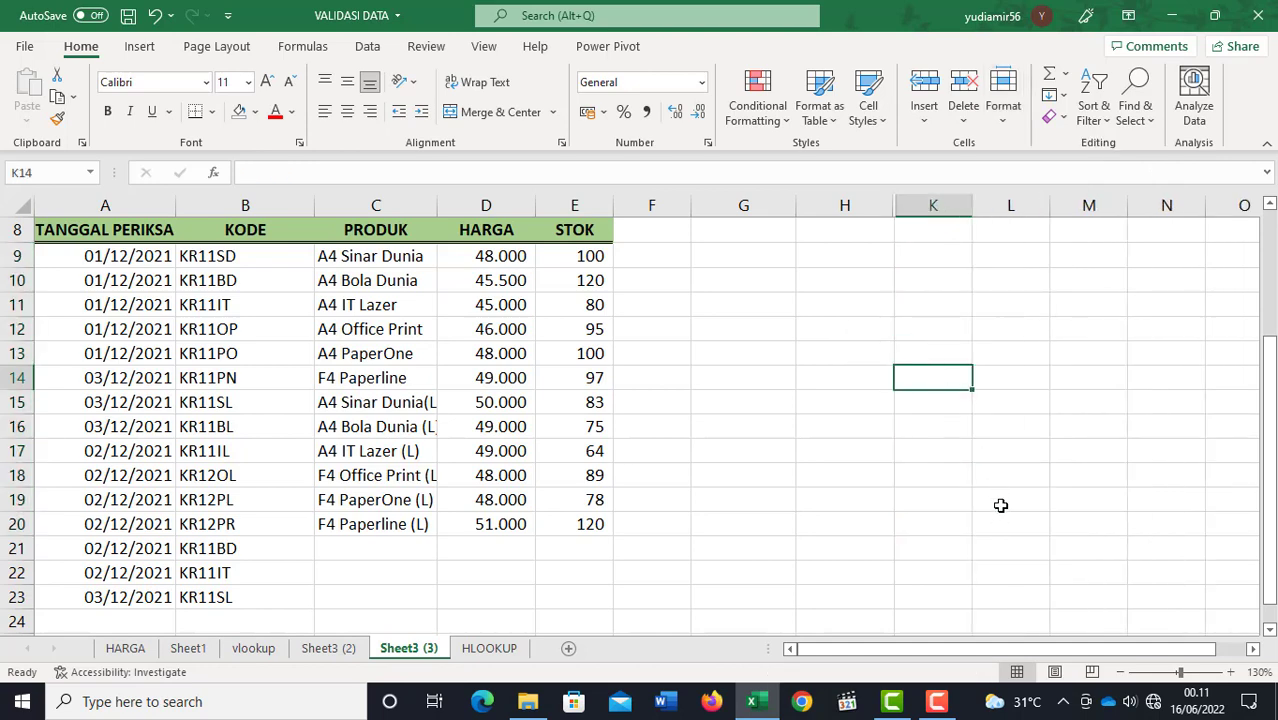
left_click(1000, 505)
left_click_drag(963, 252, 1041, 476)
scroll(992, 448, "down", 1)
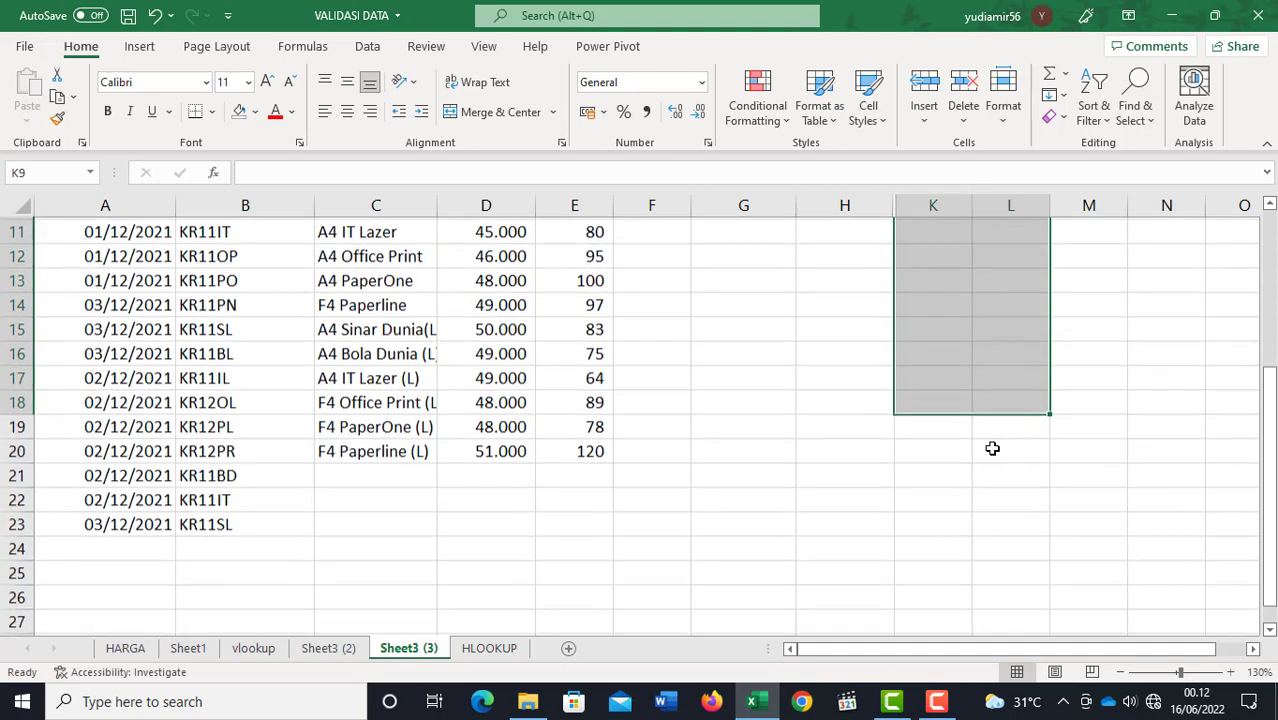
left_click(357, 471)
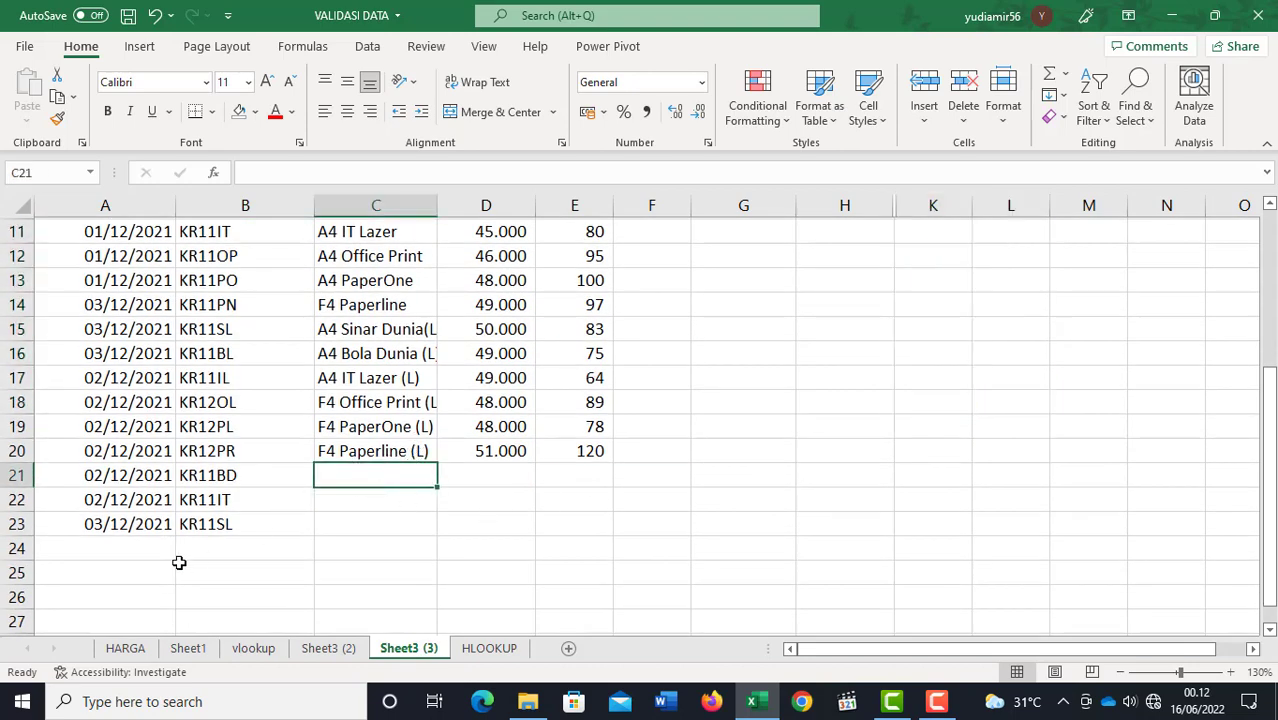
left_click(214, 546)
left_click(162, 552)
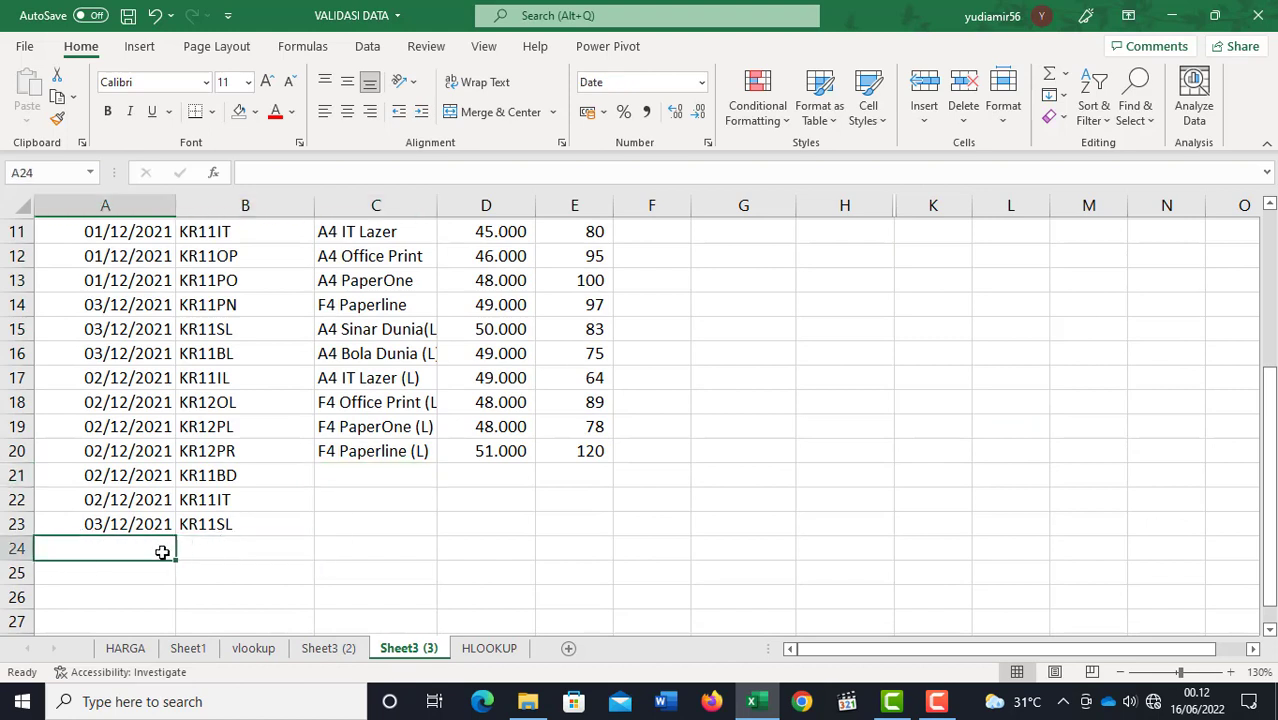
left_click(224, 548)
left_click(376, 477)
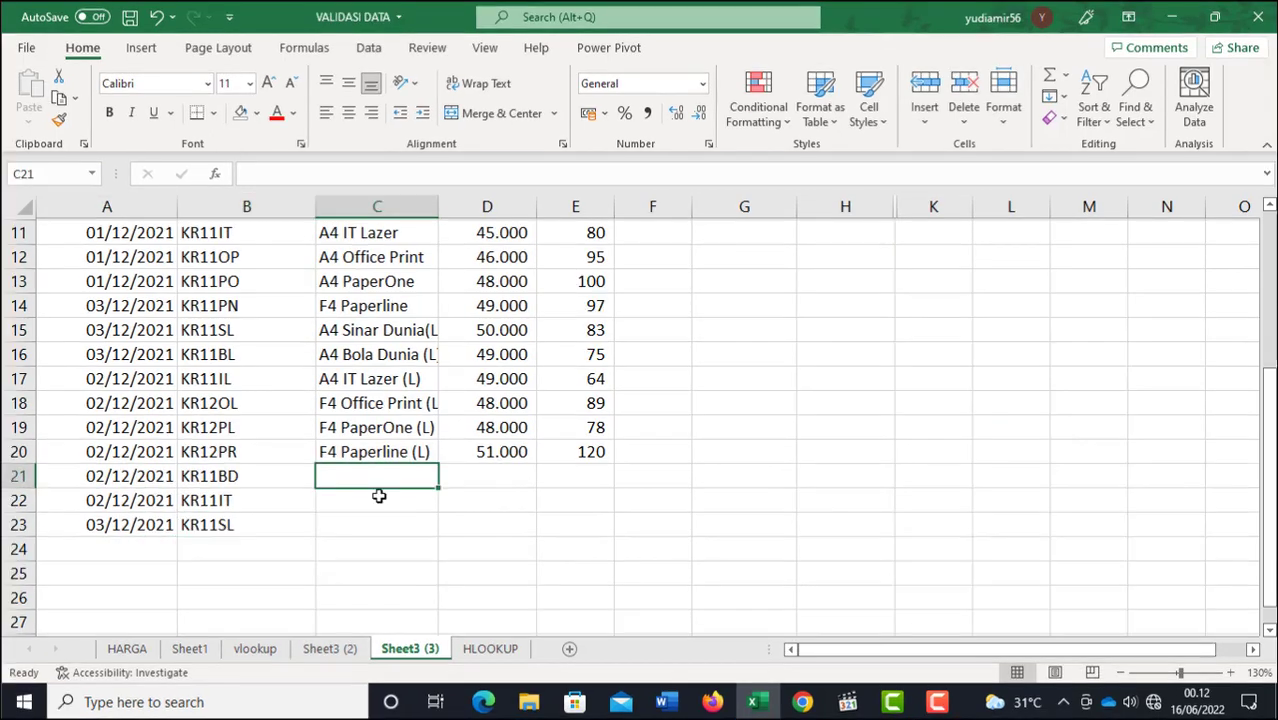